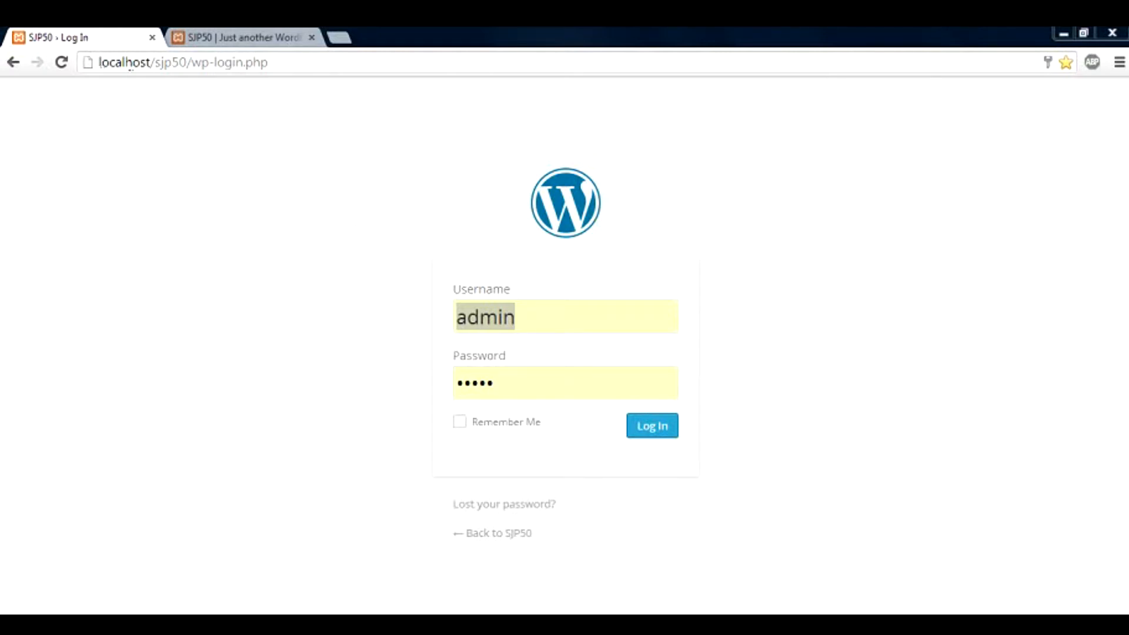
Select the localhost, sjp50 and login.php parts of the wp-login.php address to edit it
{"action": "left_click_drag", "start_coordinate": [150, 63], "coordinate": [100, 65]}
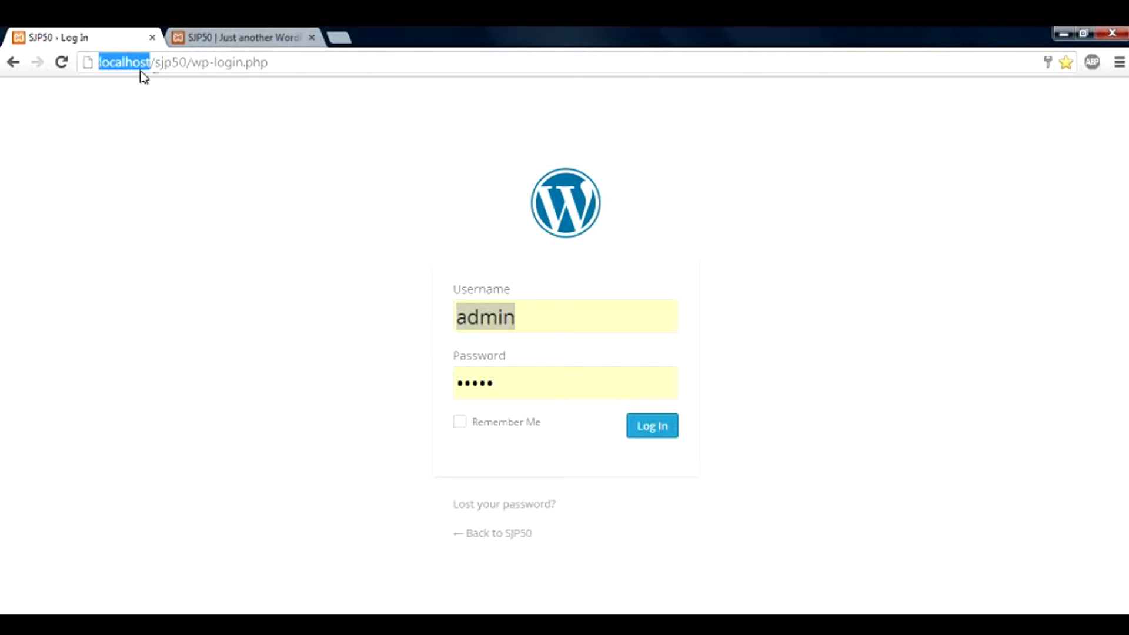
{"action": "left_click_drag", "start_coordinate": [154, 63], "coordinate": [186, 65]}
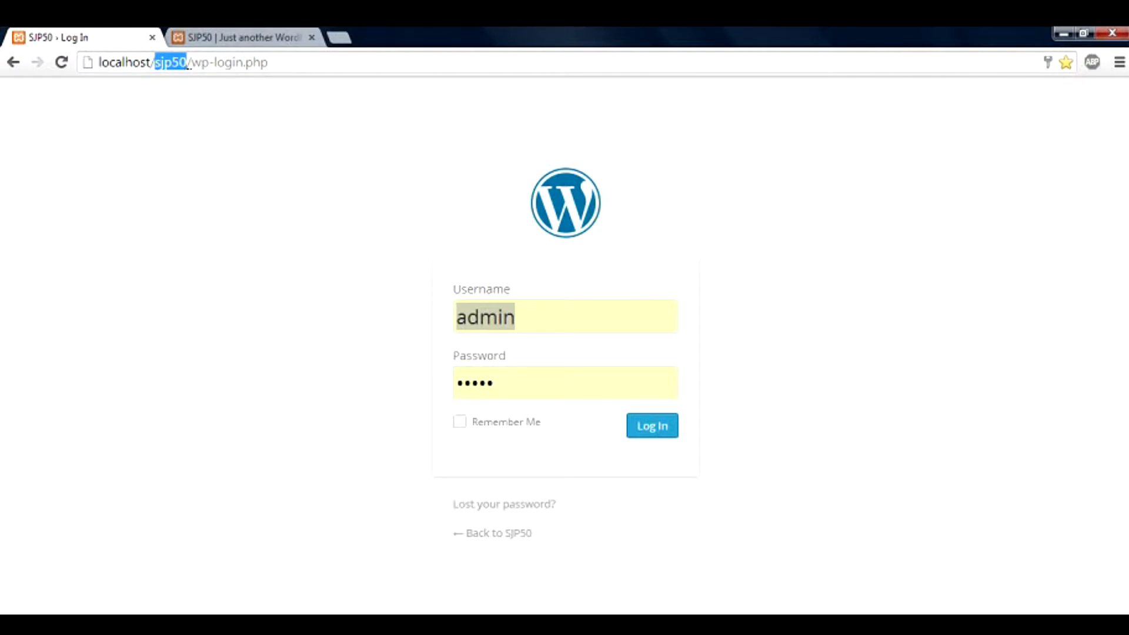
{"action": "left_click_drag", "start_coordinate": [191, 63], "coordinate": [216, 63]}
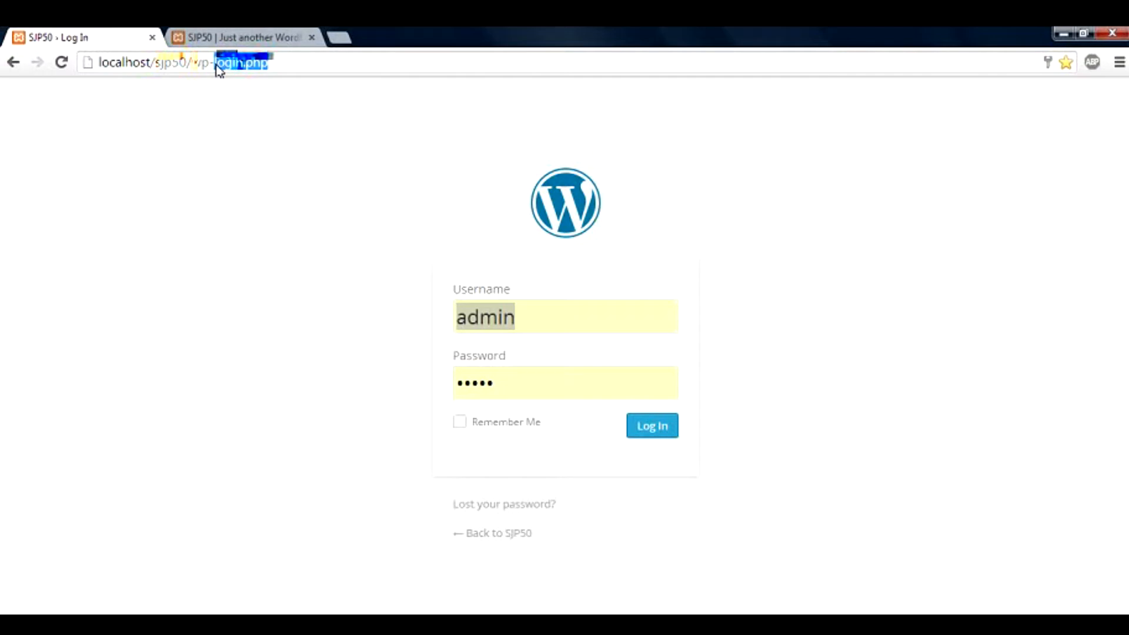
Load localhost/sjp50/wp-admin, inspect the redirect_to parameter, then bring the Computer window forward
{"action": "type", "text": "admin"}
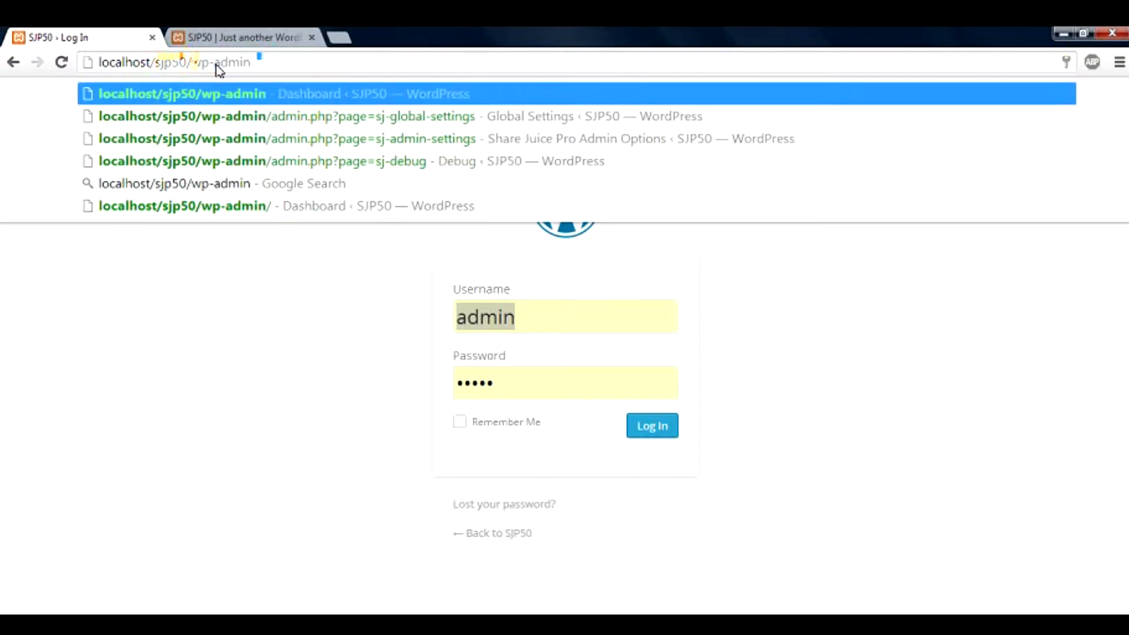
{"action": "key", "text": "Return"}
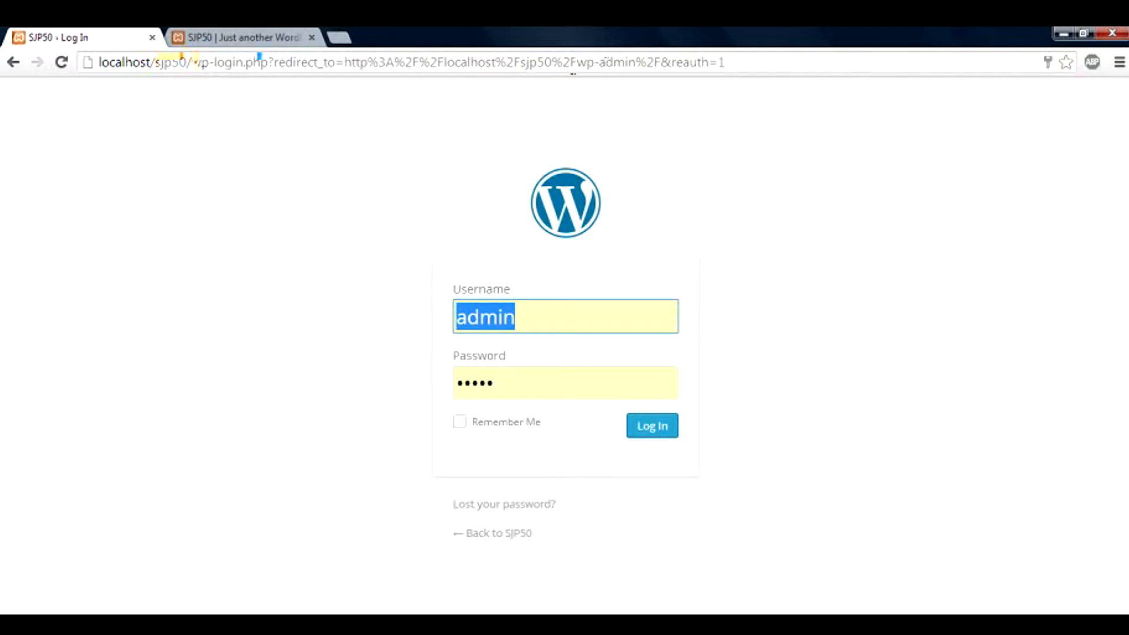
{"action": "left_click_drag", "start_coordinate": [659, 62], "coordinate": [336, 62]}
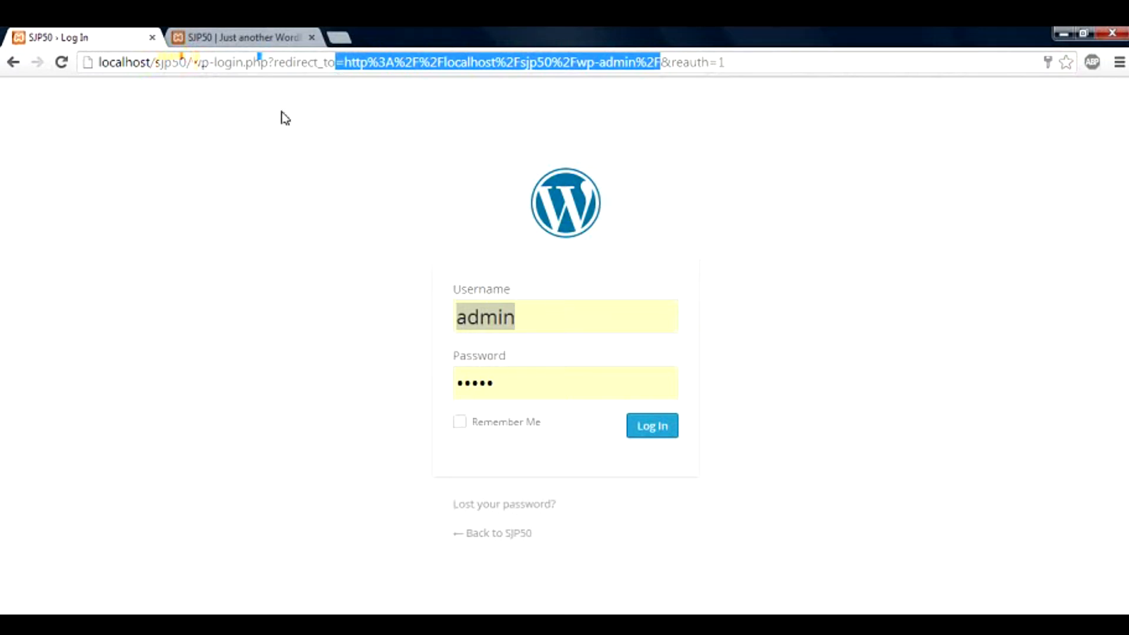
{"action": "left_click", "coordinate": [757, 337]}
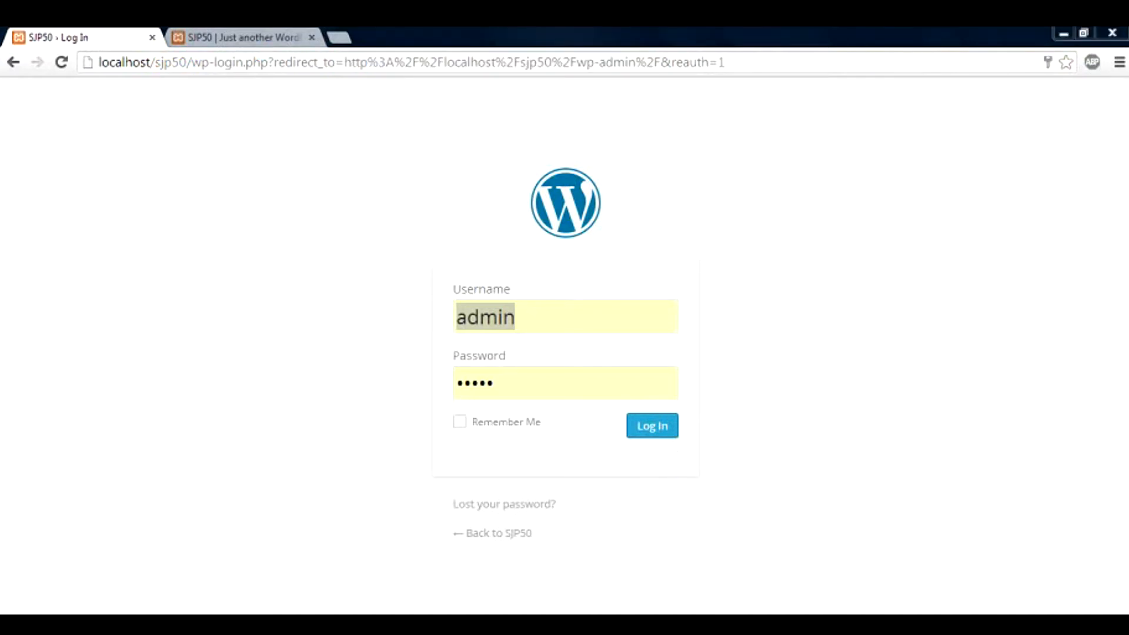
{"action": "left_click", "coordinate": [661, 624]}
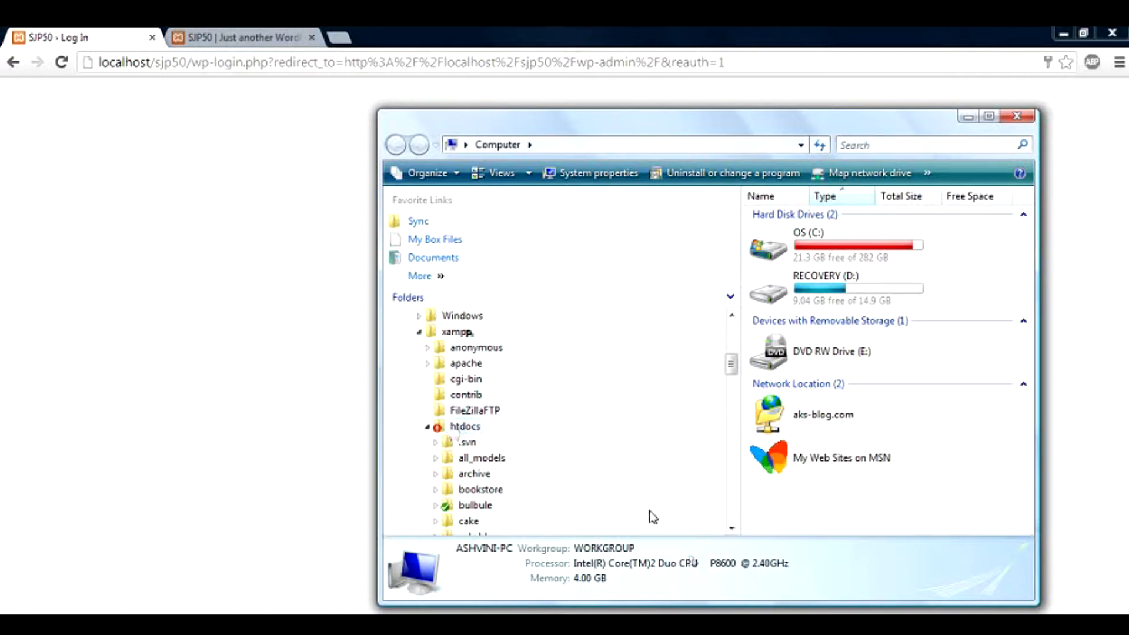
Collapse wp-content and list the 22 items in xampp\htdocs\sjp50, then return to the login page
{"action": "left_click", "coordinate": [731, 528]}
{"action": "left_click_drag", "start_coordinate": [732, 528], "coordinate": [731, 528]}
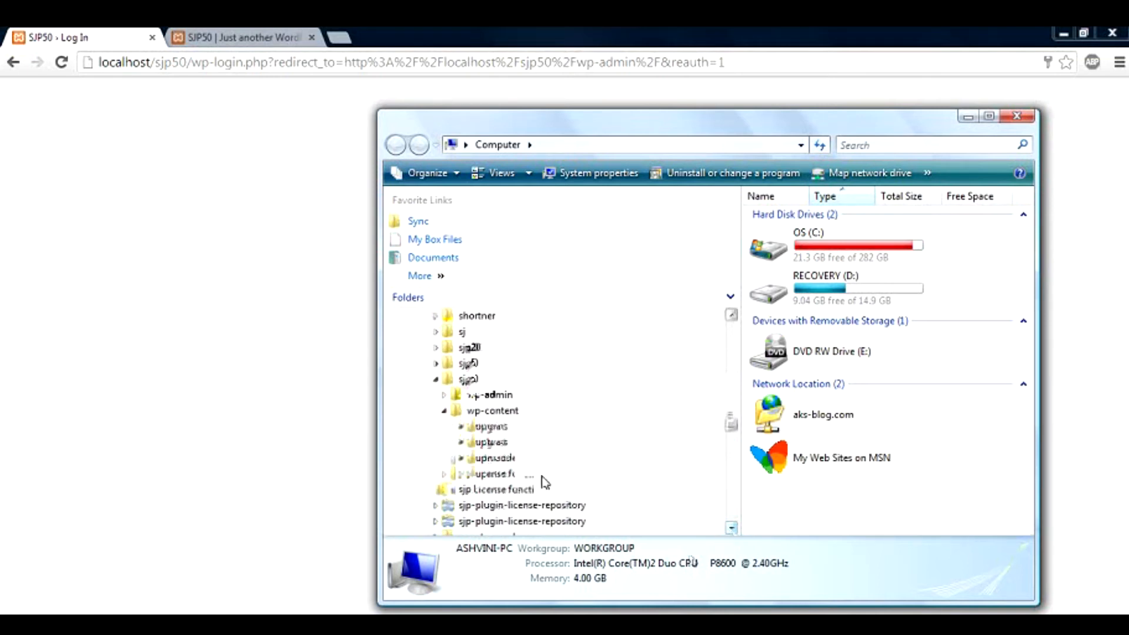
{"action": "left_click", "coordinate": [444, 410]}
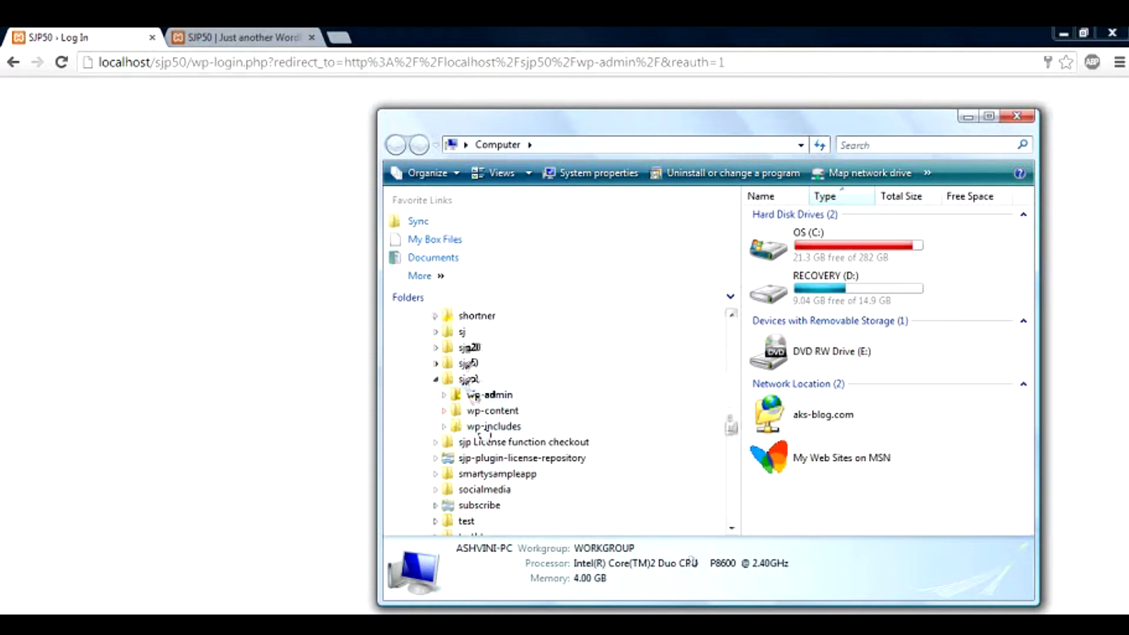
{"action": "left_click", "coordinate": [470, 380]}
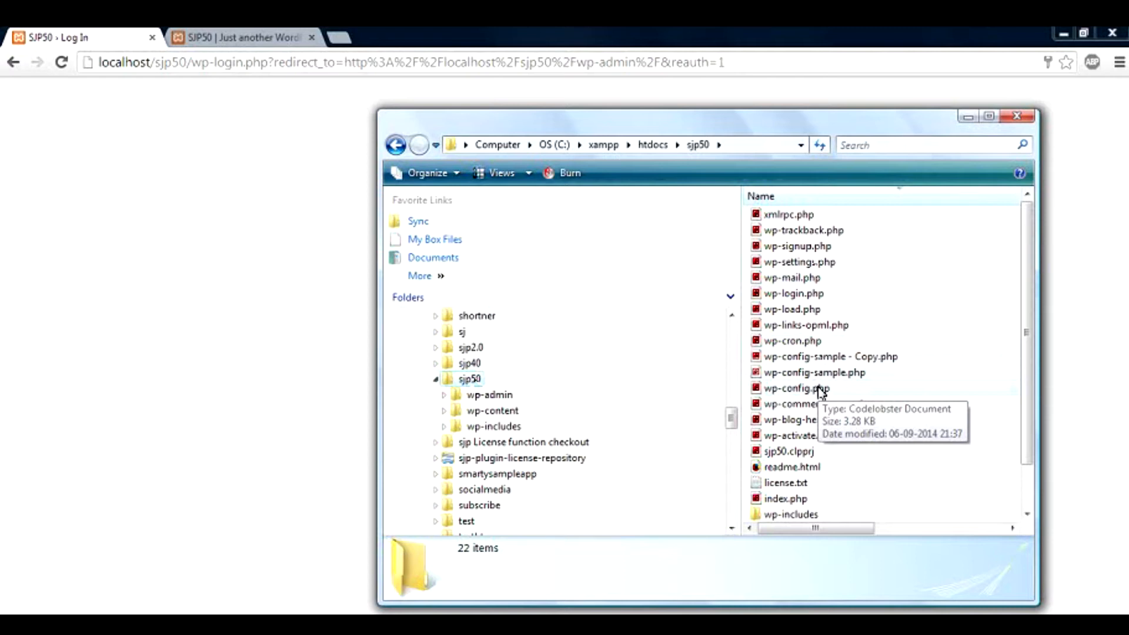
{"action": "left_click", "coordinate": [279, 368]}
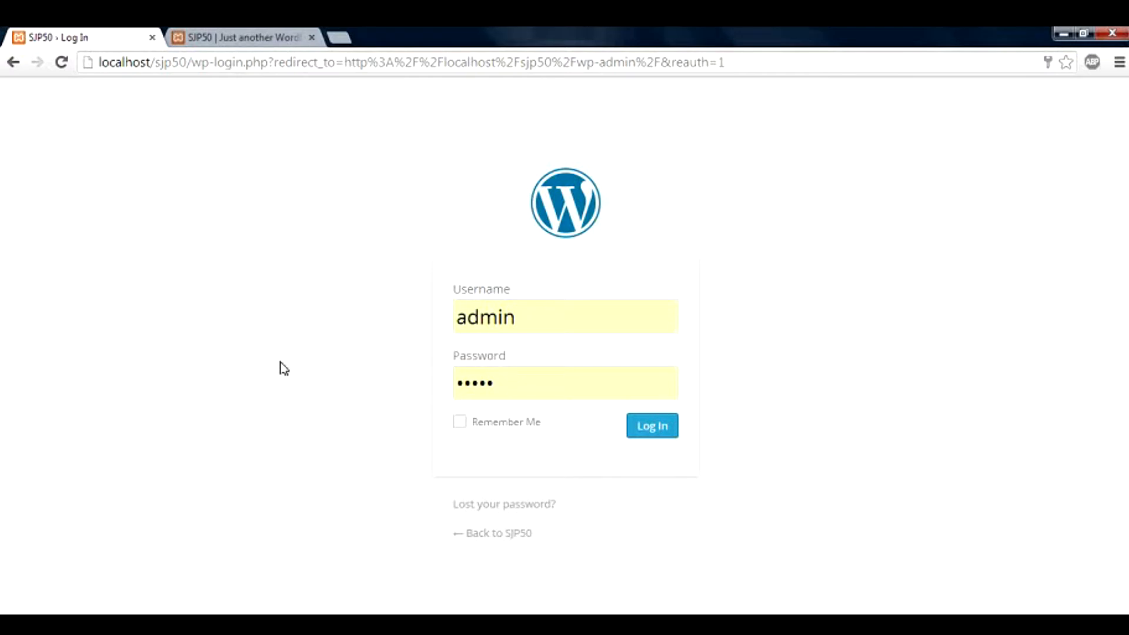
On the site's home tab, read the Hello world! post and its comment, then return to login
{"action": "left_click", "coordinate": [274, 41]}
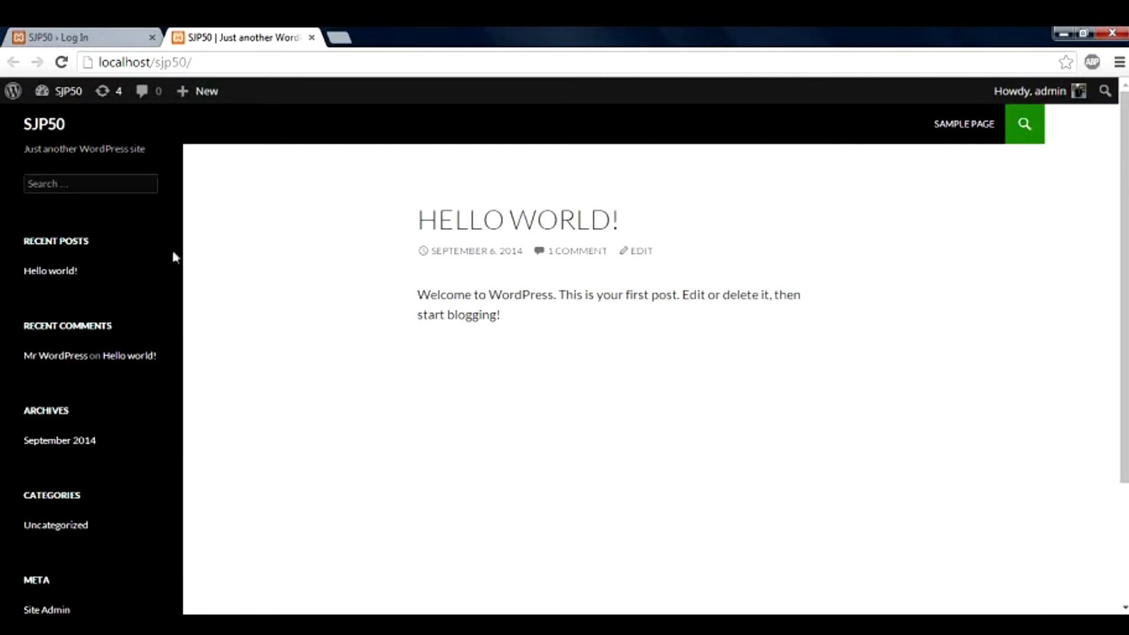
{"action": "left_click", "coordinate": [69, 274]}
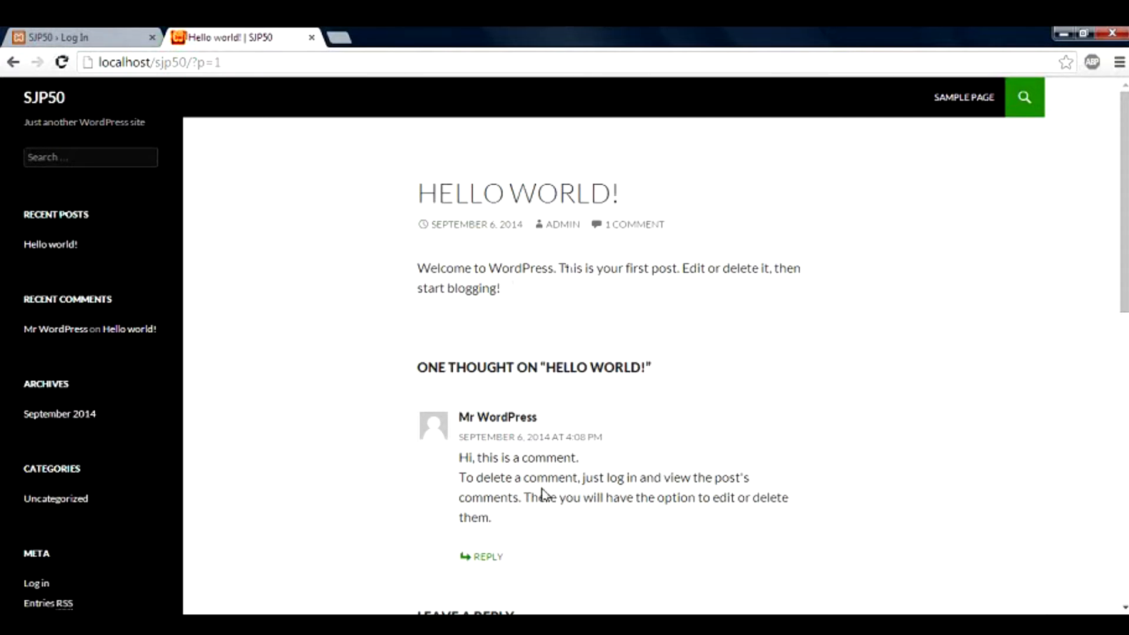
{"action": "scroll", "coordinate": [1124, 236], "scroll_direction": "down", "scroll_amount": 3}
{"action": "left_click_drag", "start_coordinate": [1124, 242], "coordinate": [1124, 202]}
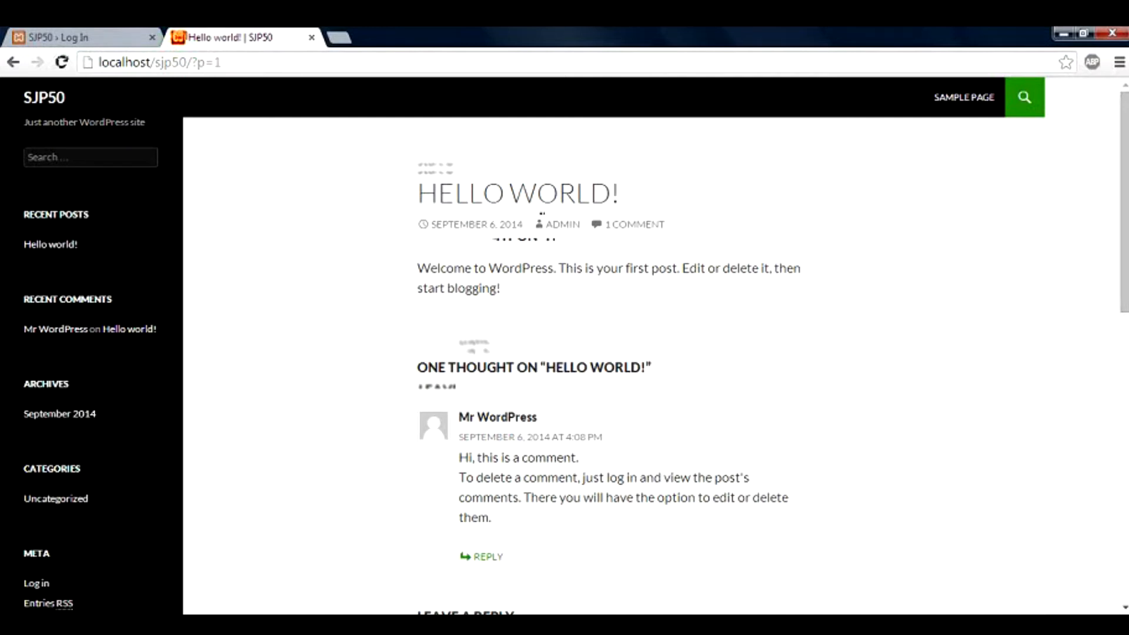
{"action": "left_click", "coordinate": [115, 46]}
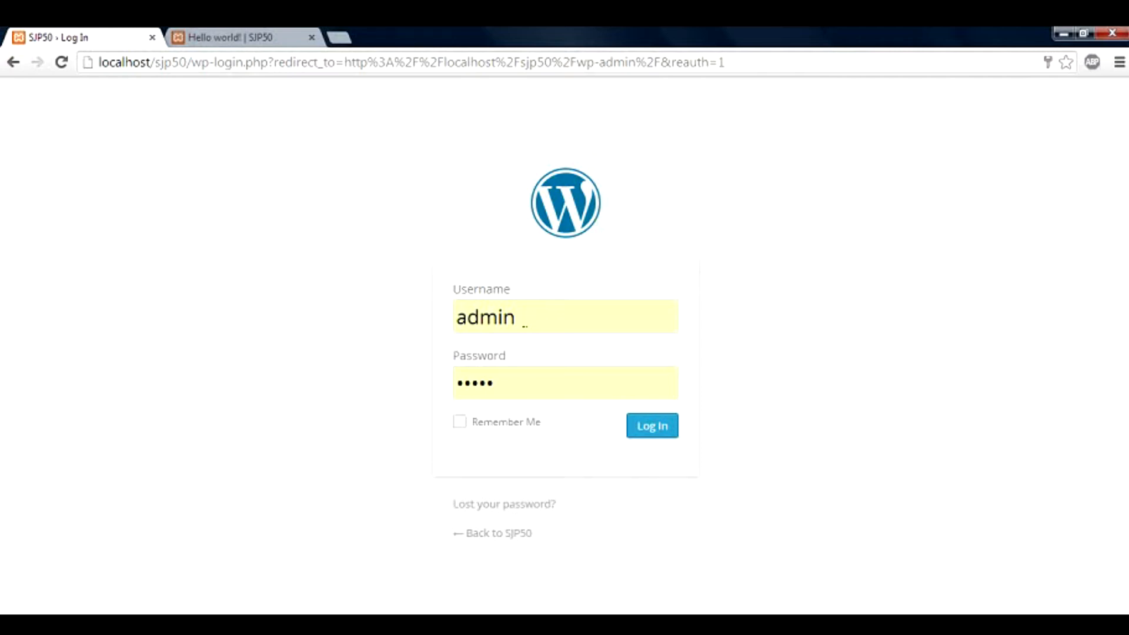
Check the prefilled admin username and password, then log in to the SJP50 Dashboard
{"action": "left_click_drag", "start_coordinate": [524, 322], "coordinate": [453, 323]}
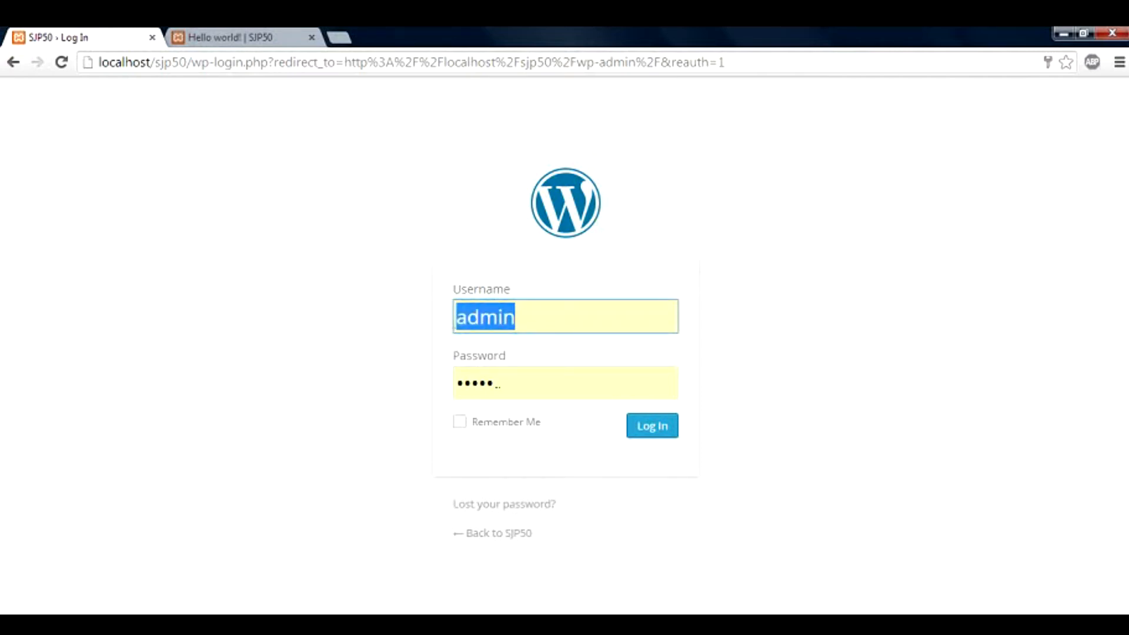
{"action": "left_click_drag", "start_coordinate": [506, 392], "coordinate": [456, 386]}
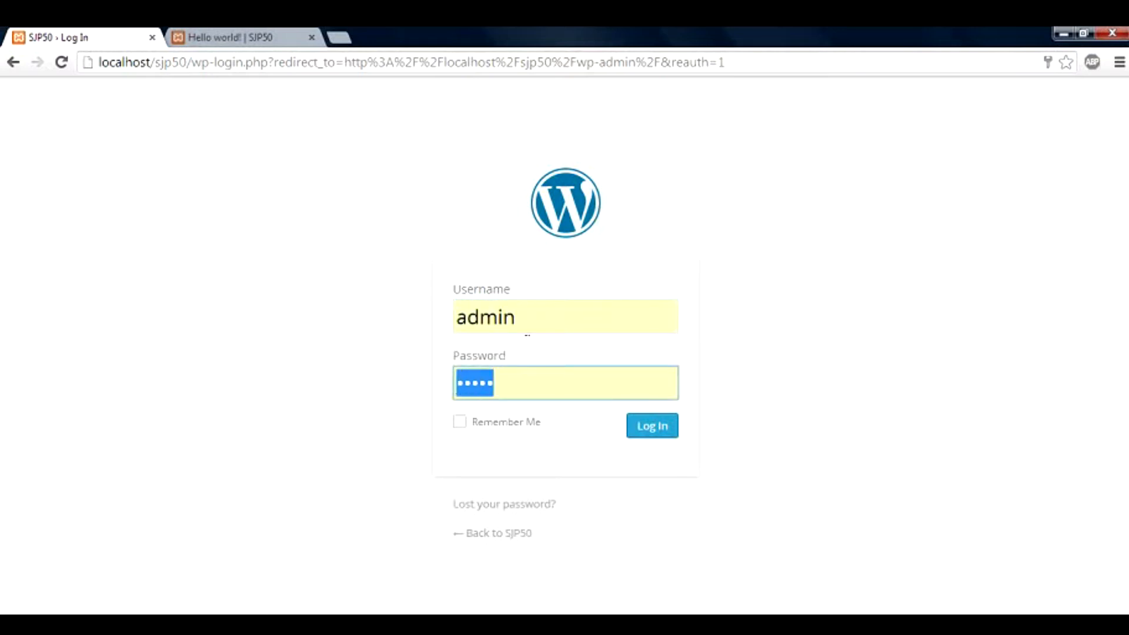
{"action": "left_click_drag", "start_coordinate": [524, 322], "coordinate": [454, 320]}
{"action": "left_click_drag", "start_coordinate": [497, 384], "coordinate": [457, 385]}
{"action": "left_click", "coordinate": [434, 392]}
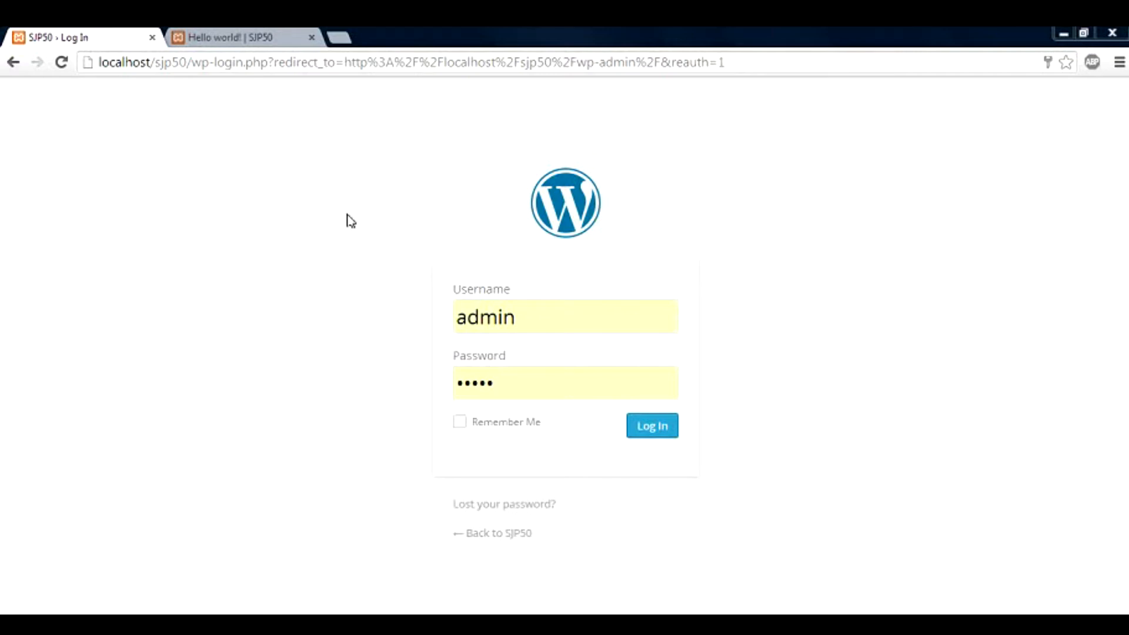
{"action": "left_click", "coordinate": [653, 426]}
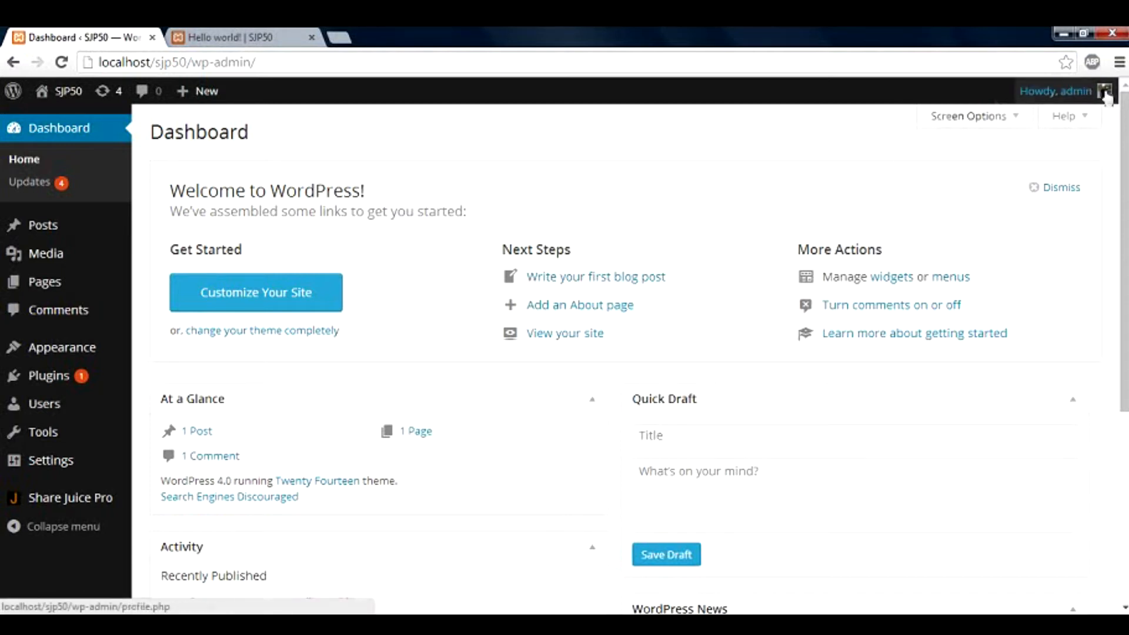
Open the SJP50 front page via Visit Site in a background tab and here, then go Back
{"action": "mouse_move", "coordinate": [1102, 91]}
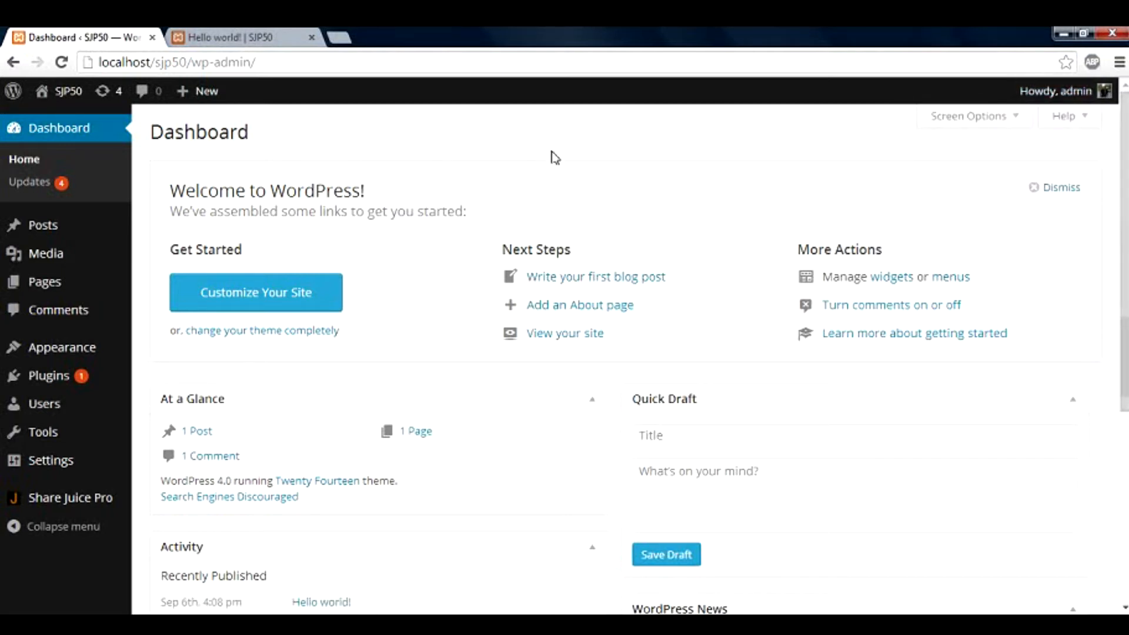
{"action": "mouse_move", "coordinate": [3, 100]}
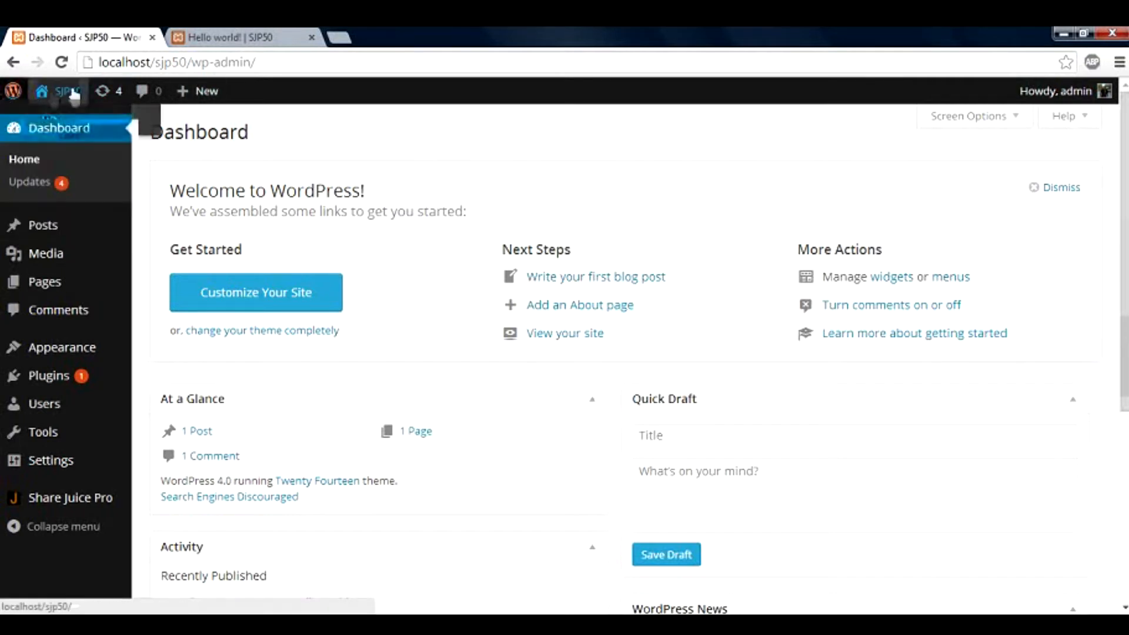
{"action": "mouse_move", "coordinate": [176, 95]}
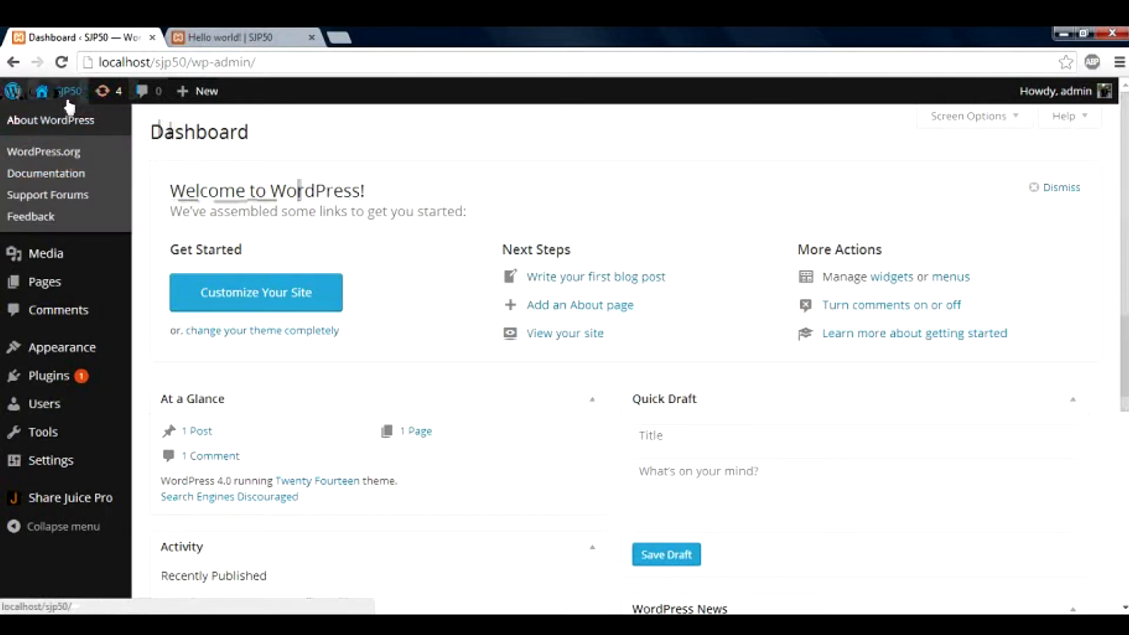
{"action": "mouse_move", "coordinate": [71, 105]}
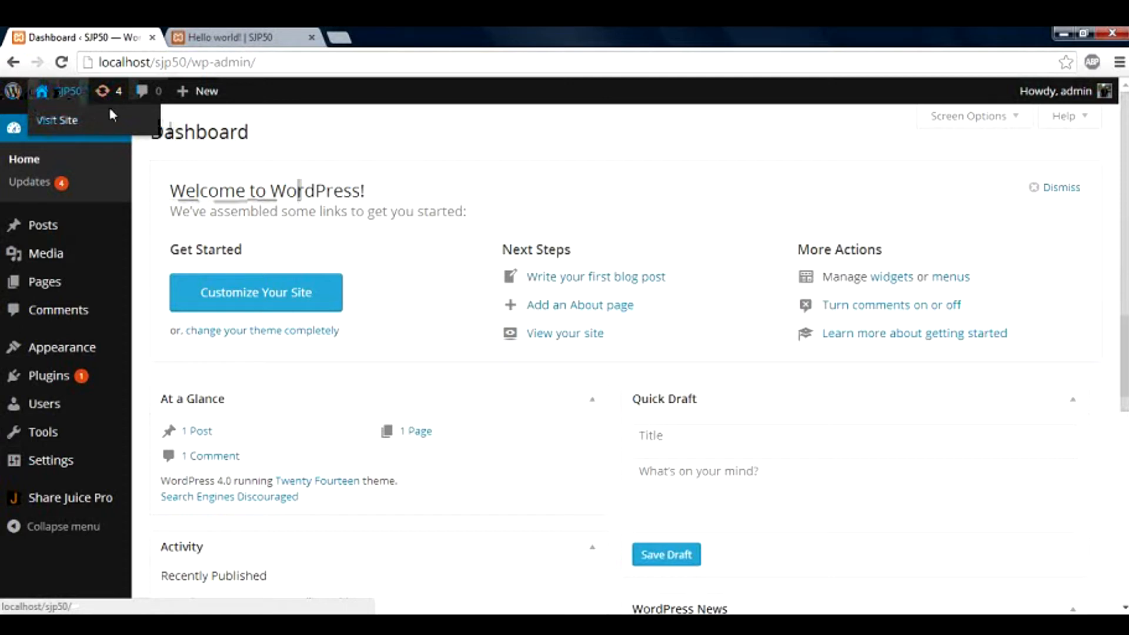
{"action": "middle_click", "coordinate": [79, 121]}
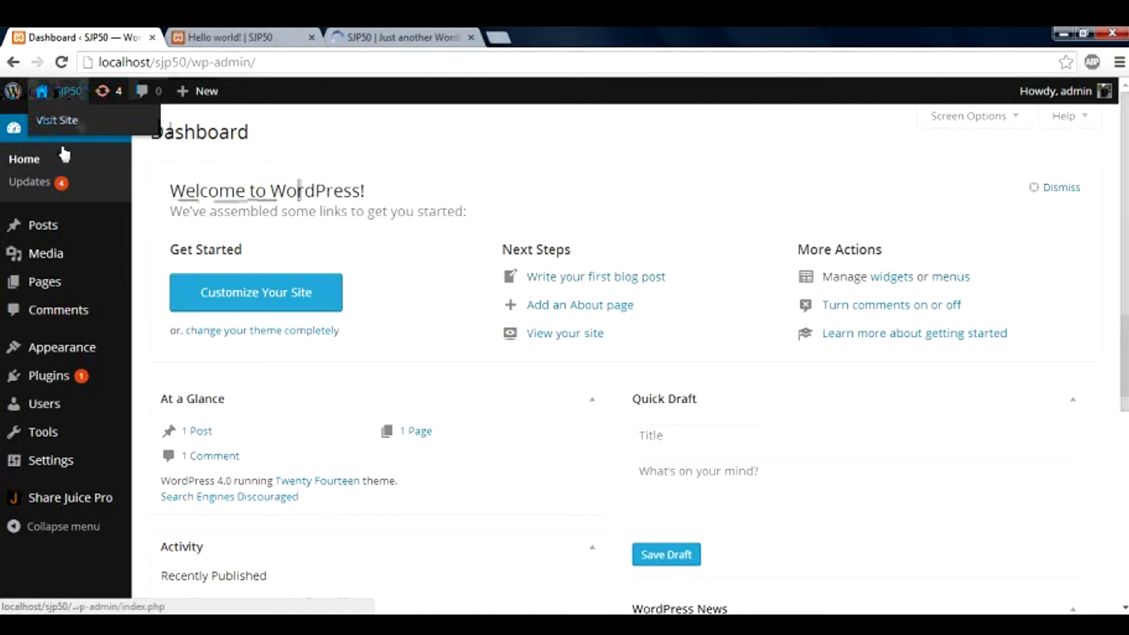
{"action": "left_click", "coordinate": [68, 122]}
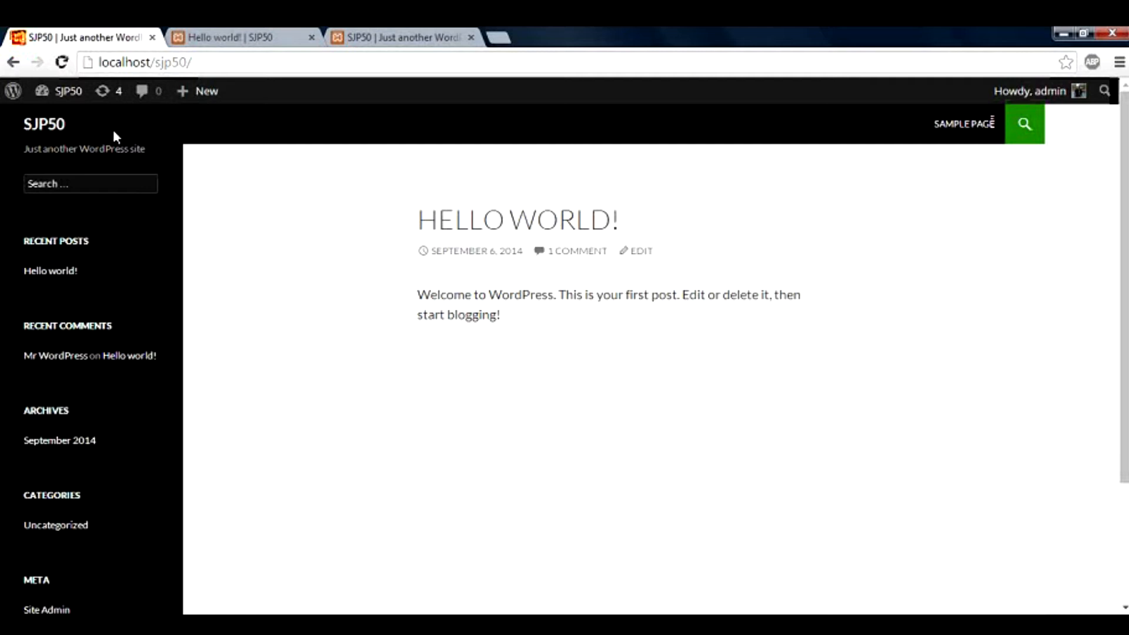
{"action": "left_click", "coordinate": [14, 63]}
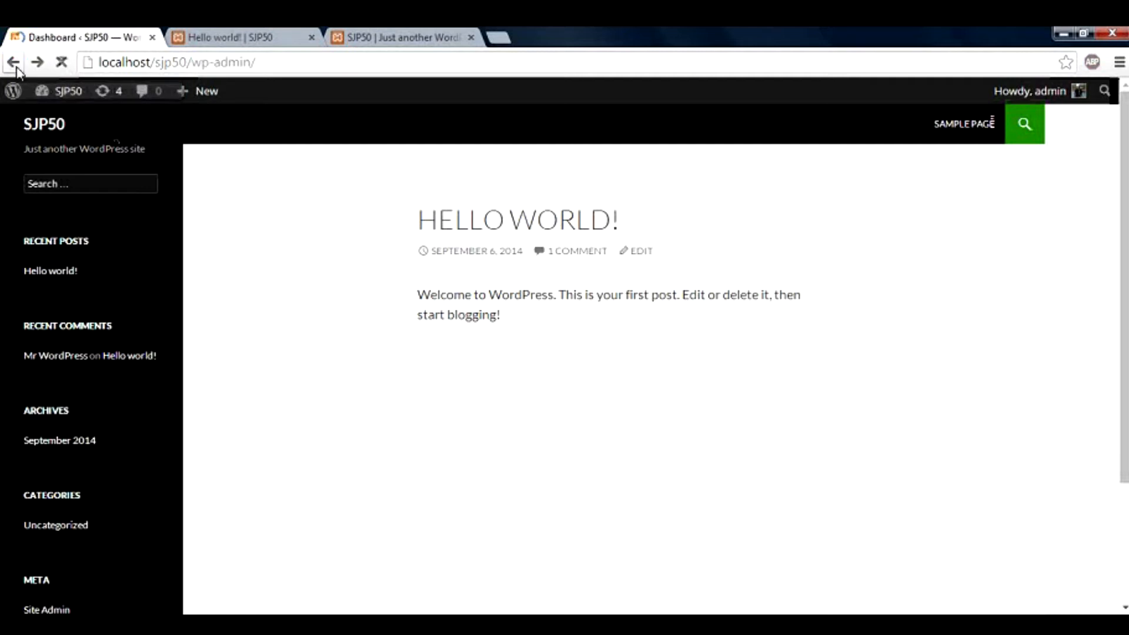
Let the Dashboard reload in the first tab, showing 4 pending updates
{"action": "mouse_move", "coordinate": [70, 91]}
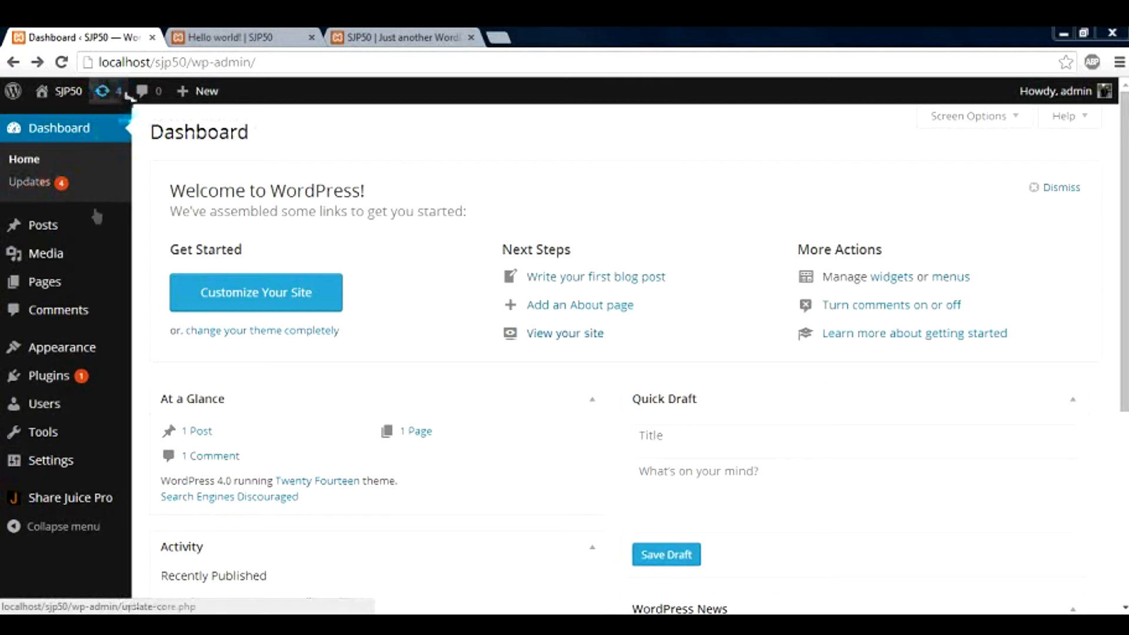
{"action": "mouse_move", "coordinate": [86, 405]}
{"action": "mouse_move", "coordinate": [88, 385]}
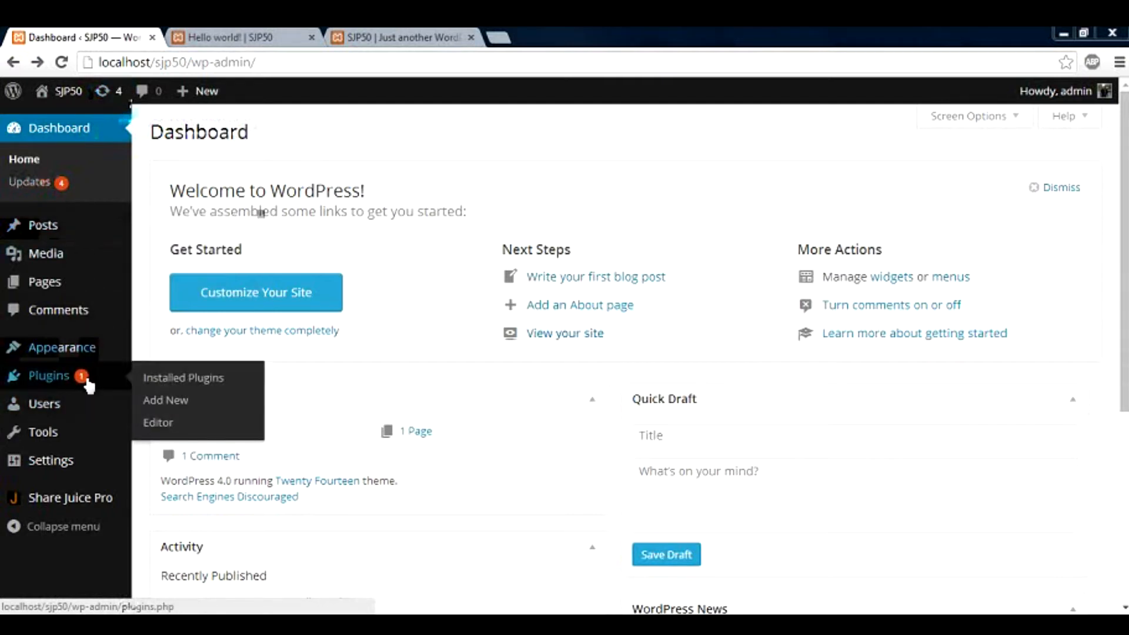
{"action": "mouse_move", "coordinate": [68, 193]}
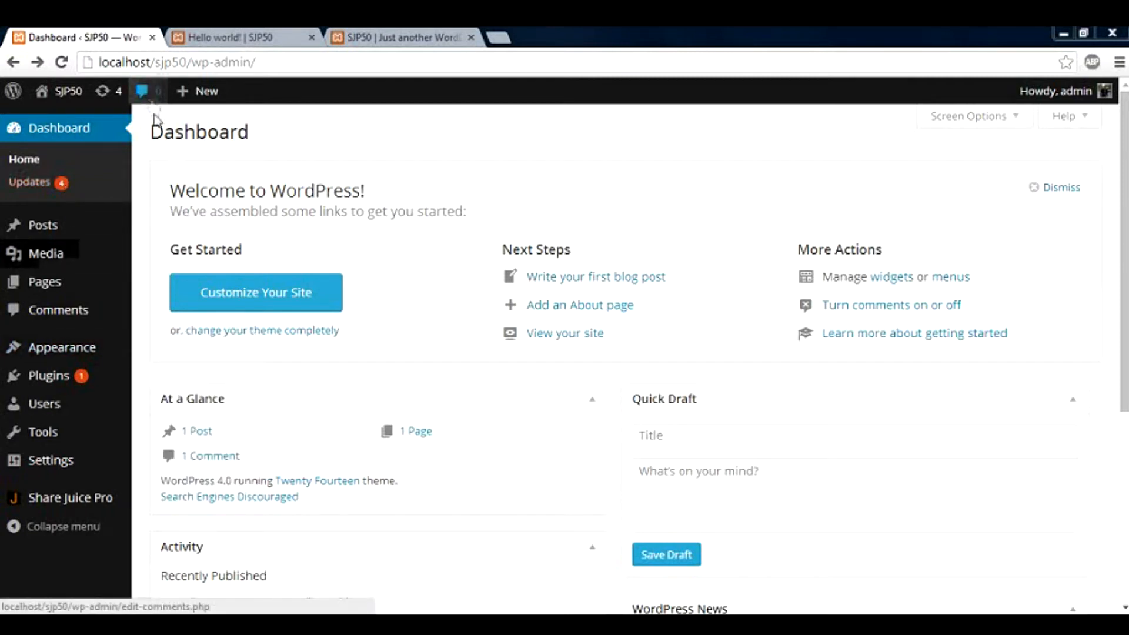
{"action": "mouse_move", "coordinate": [151, 103]}
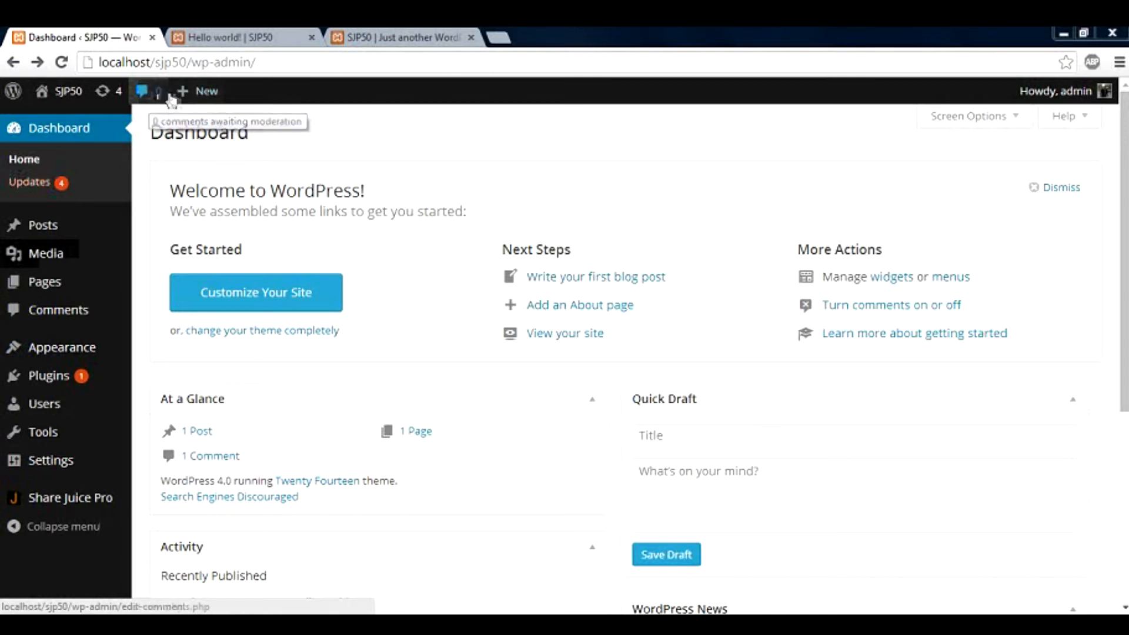
{"action": "mouse_move", "coordinate": [205, 97]}
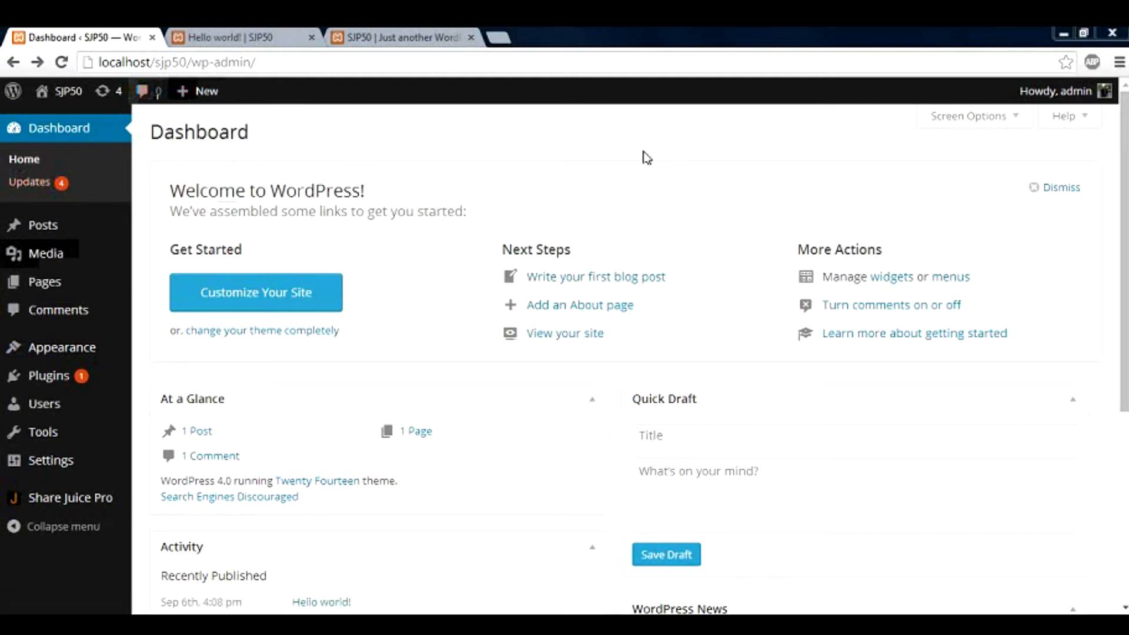
{"action": "mouse_move", "coordinate": [1055, 95]}
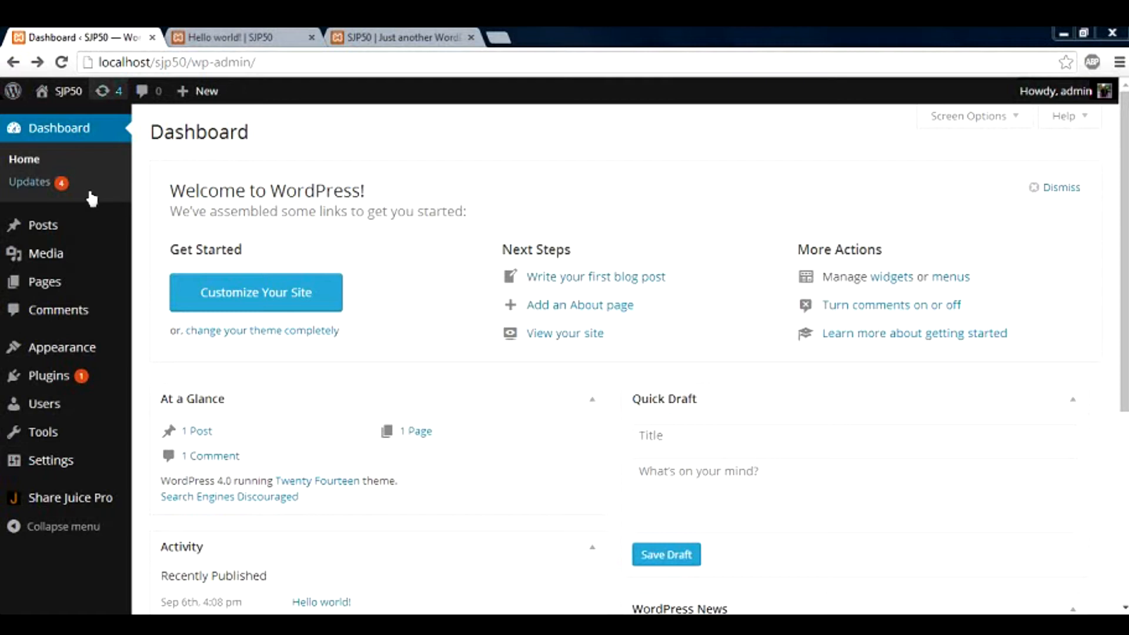
{"action": "mouse_move", "coordinate": [78, 235]}
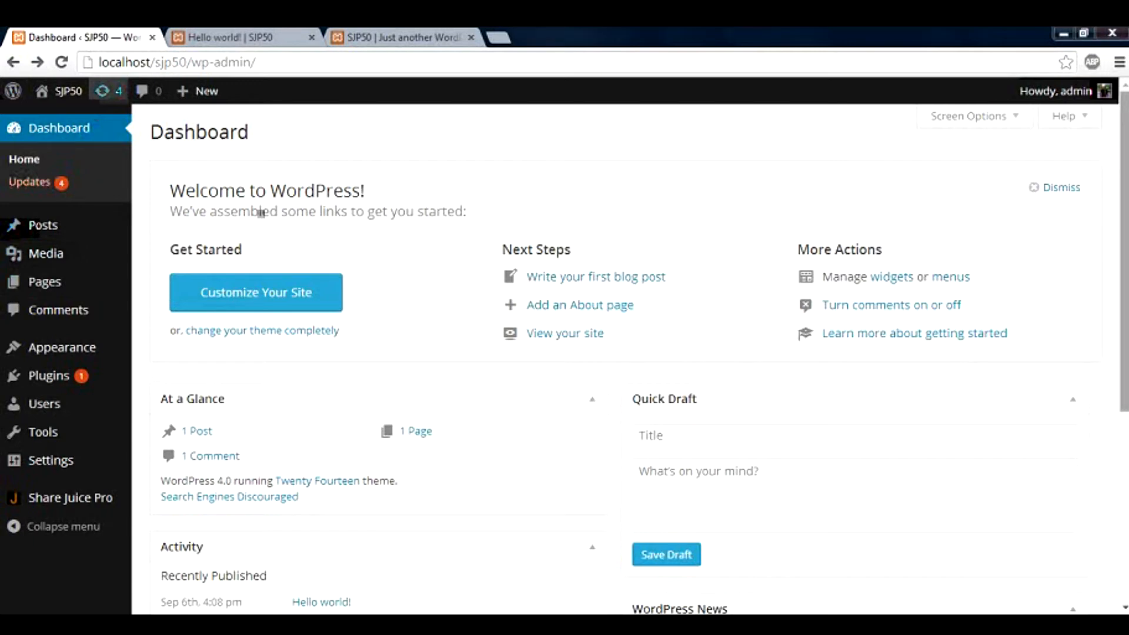
{"action": "scroll", "coordinate": [261, 212], "scroll_direction": "down", "scroll_amount": 1}
{"action": "left_click_drag", "start_coordinate": [1124, 206], "coordinate": [1125, 260]}
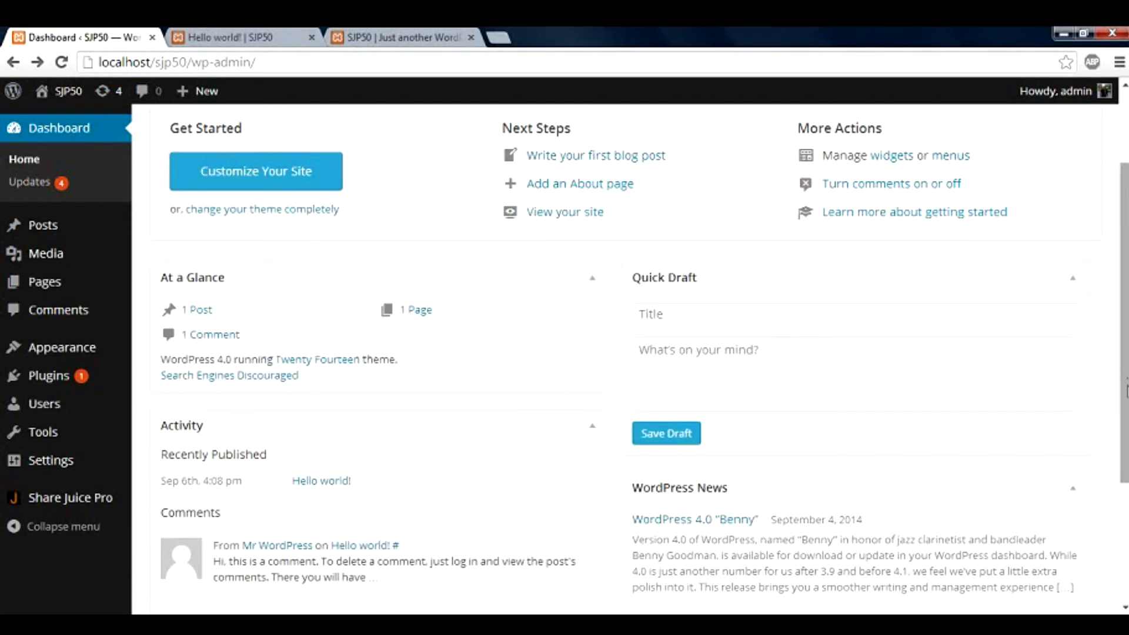
{"action": "scroll", "coordinate": [1126, 391], "scroll_direction": "down", "scroll_amount": 3}
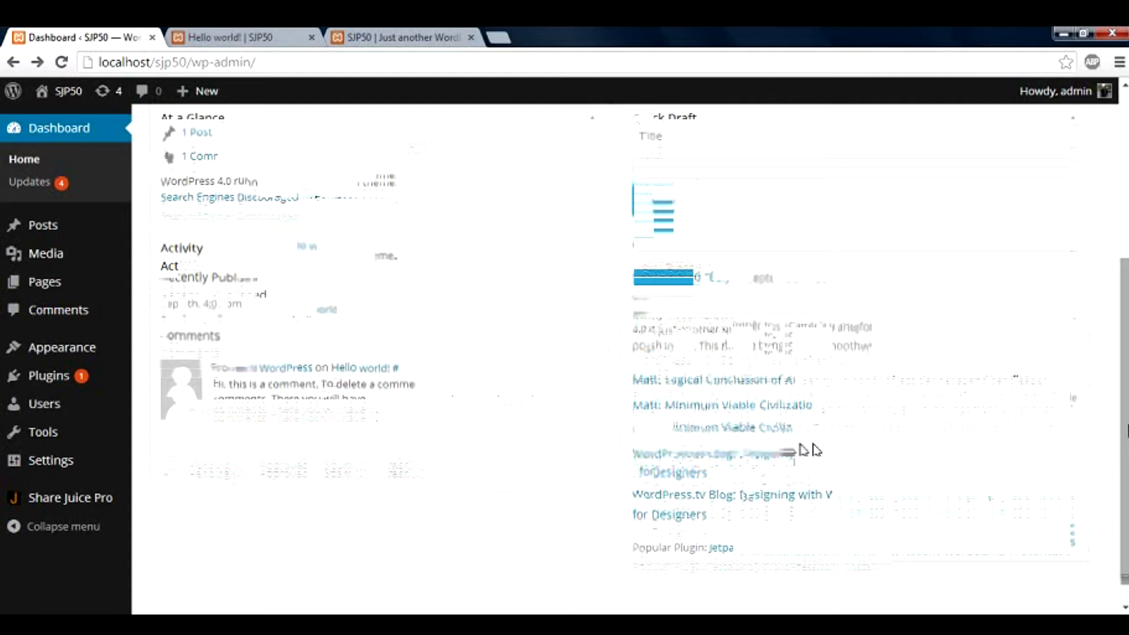
{"action": "scroll", "coordinate": [811, 450], "scroll_direction": "up", "scroll_amount": 2}
{"action": "scroll", "coordinate": [524, 244], "scroll_direction": "up", "scroll_amount": 3}
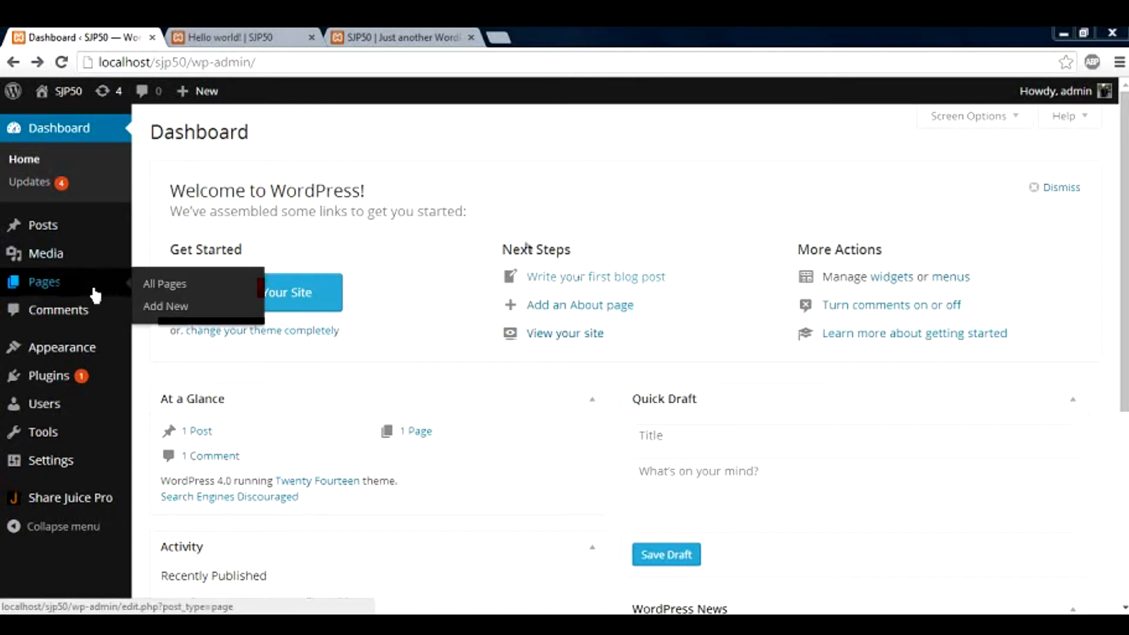
Open Installed Plugins and select, then clear, the text of the Akismet update notice
{"action": "mouse_move", "coordinate": [87, 355]}
{"action": "mouse_move", "coordinate": [85, 381]}
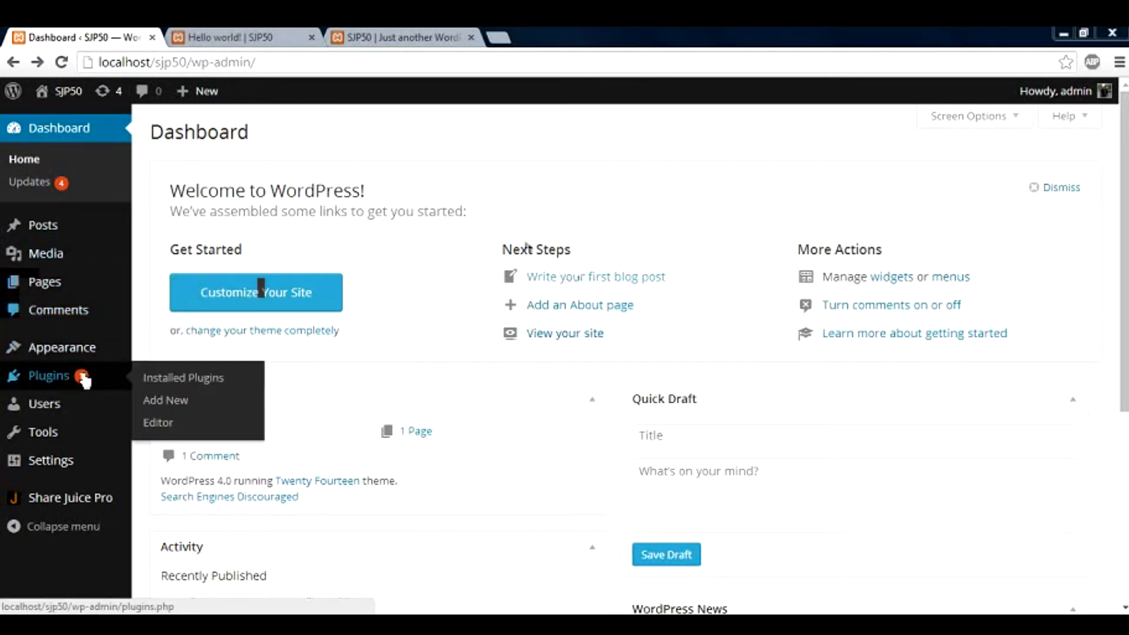
{"action": "left_click", "coordinate": [166, 381]}
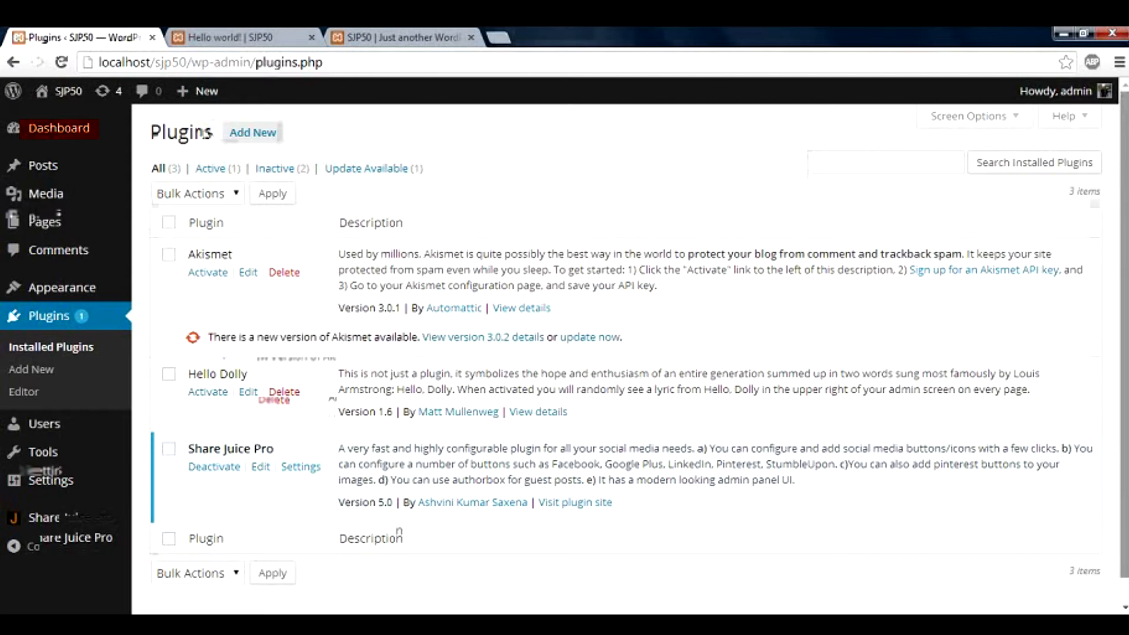
{"action": "scroll", "coordinate": [579, 467], "scroll_direction": "down", "scroll_amount": 1}
{"action": "left_click_drag", "start_coordinate": [1124, 197], "coordinate": [1124, 179]}
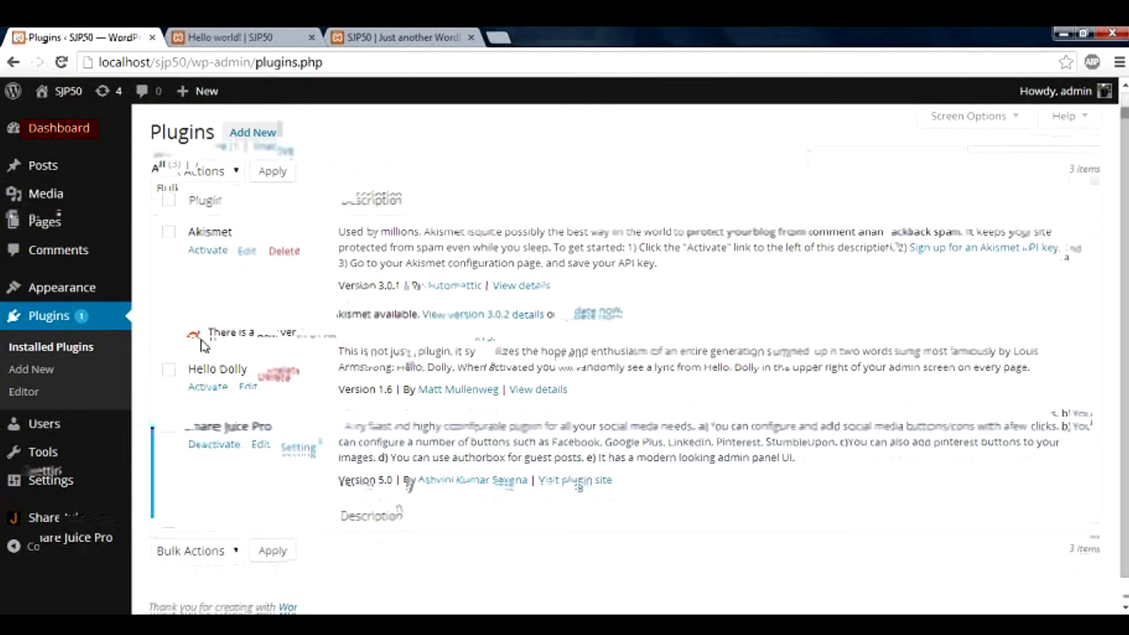
{"action": "left_click_drag", "start_coordinate": [209, 339], "coordinate": [620, 338]}
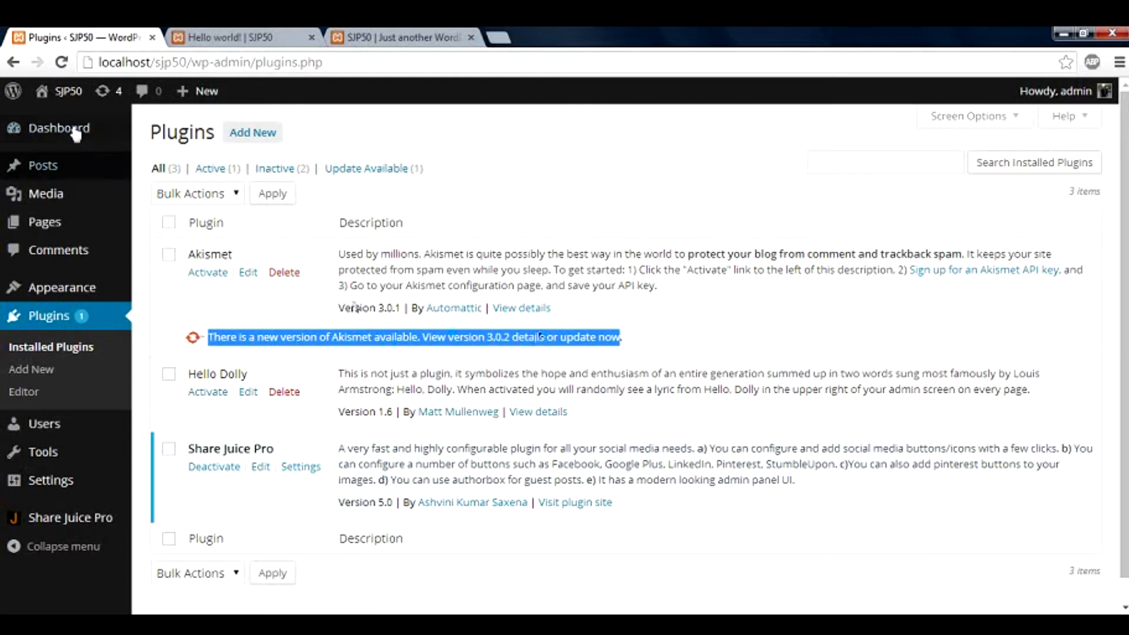
{"action": "mouse_move", "coordinate": [75, 128]}
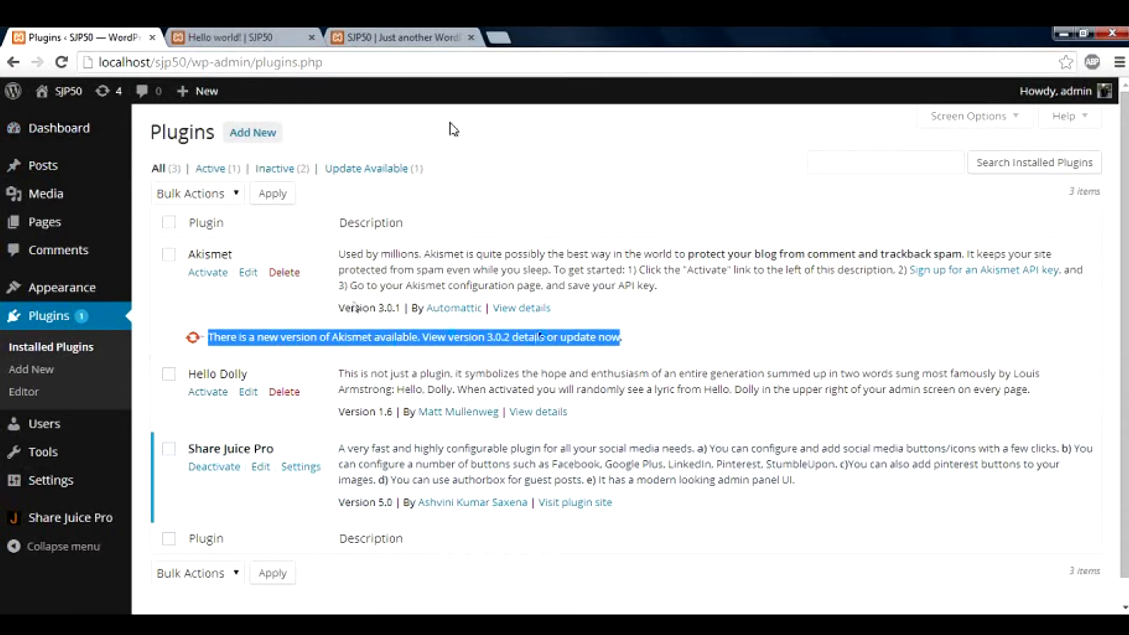
{"action": "left_click", "coordinate": [402, 139]}
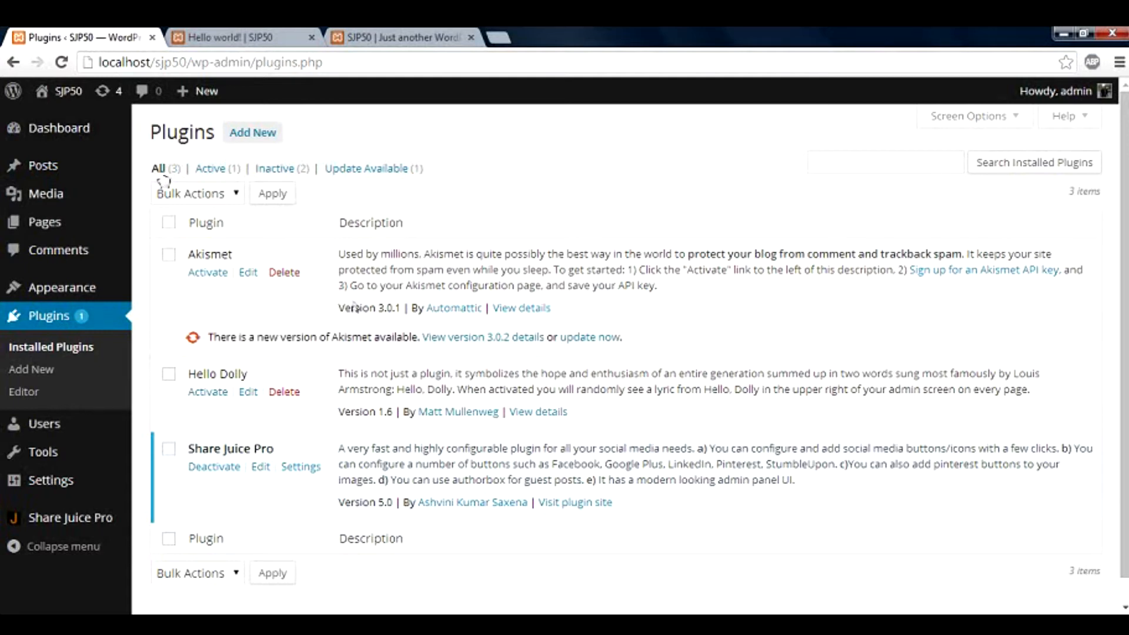
{"action": "left_click", "coordinate": [250, 136]}
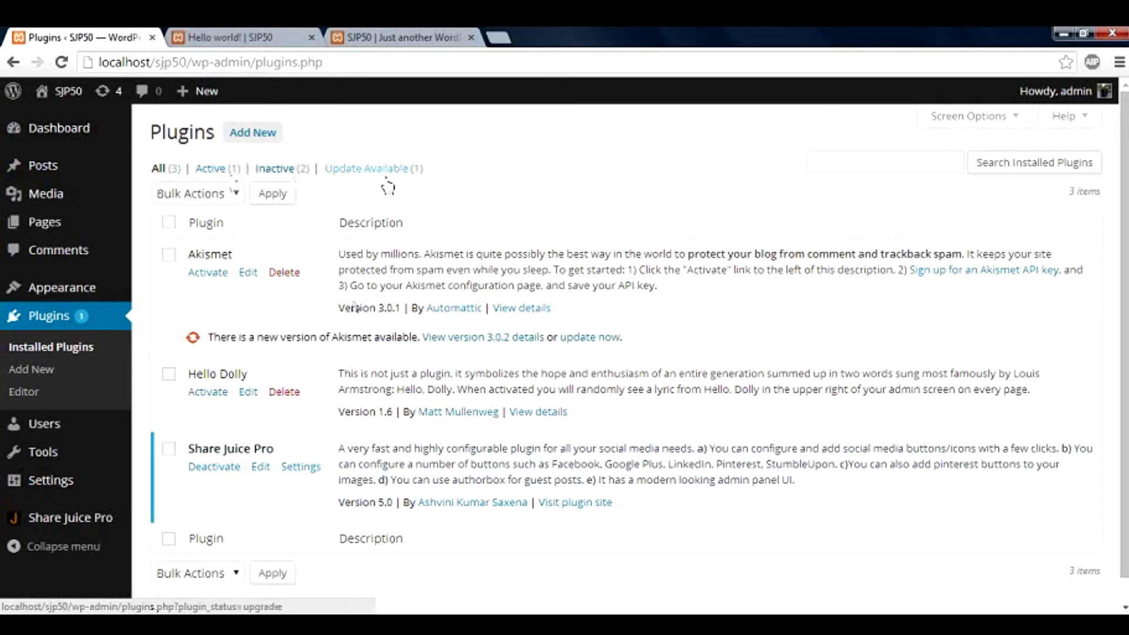
Tick Akismet, Hello Dolly and Share Juice Pro together and open then close Bulk Actions
{"action": "left_click", "coordinate": [169, 222]}
{"action": "left_click", "coordinate": [204, 201]}
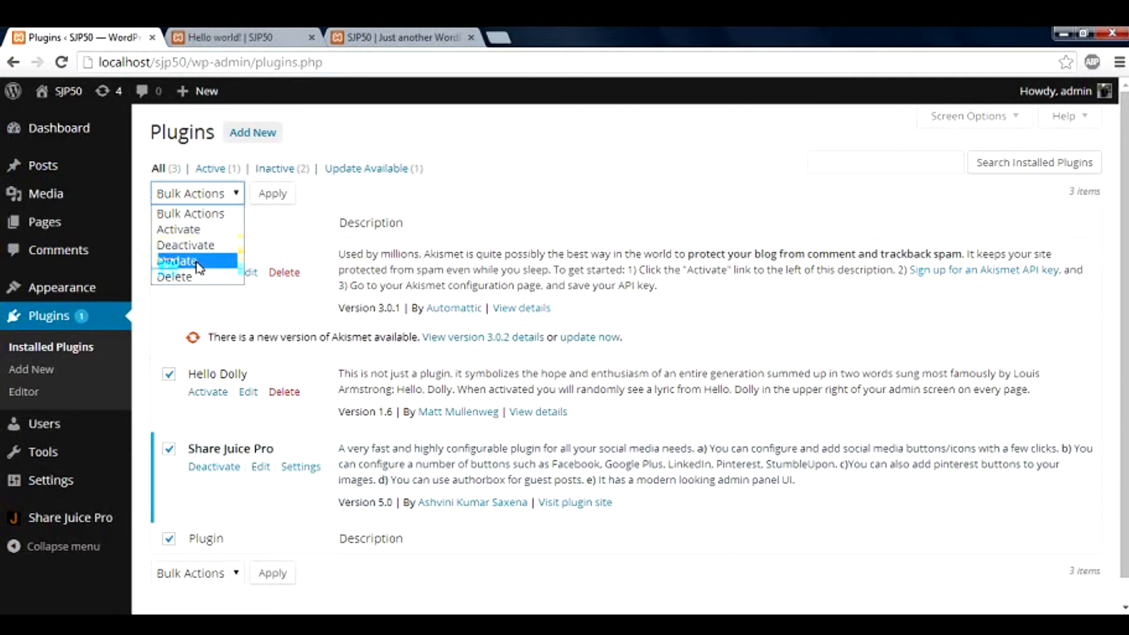
{"action": "left_click", "coordinate": [332, 204]}
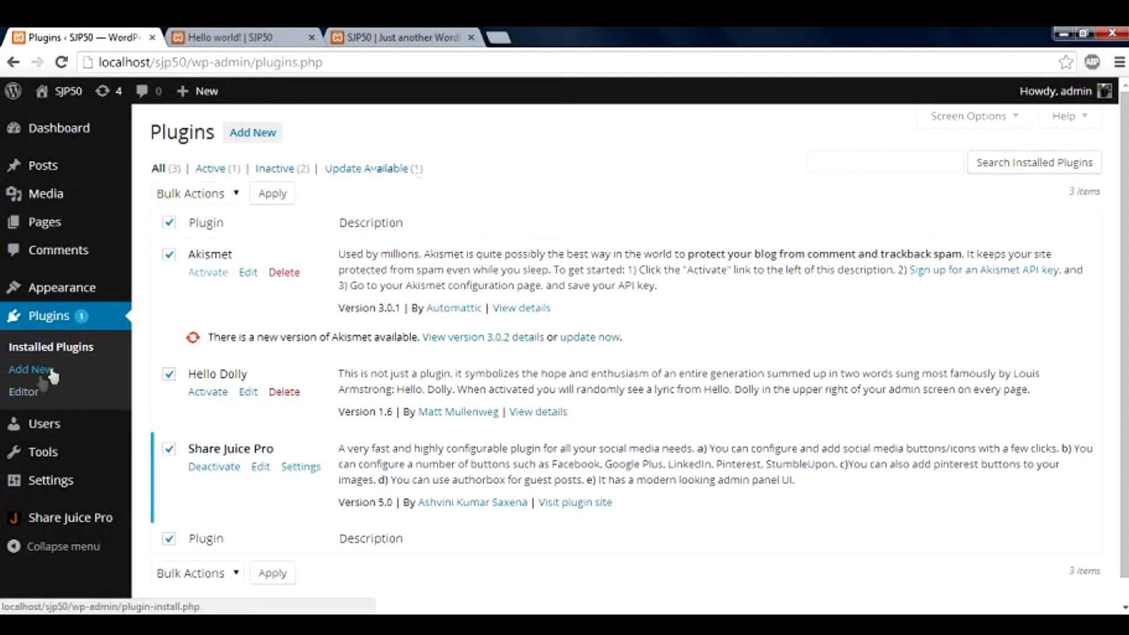
{"action": "left_click", "coordinate": [25, 392]}
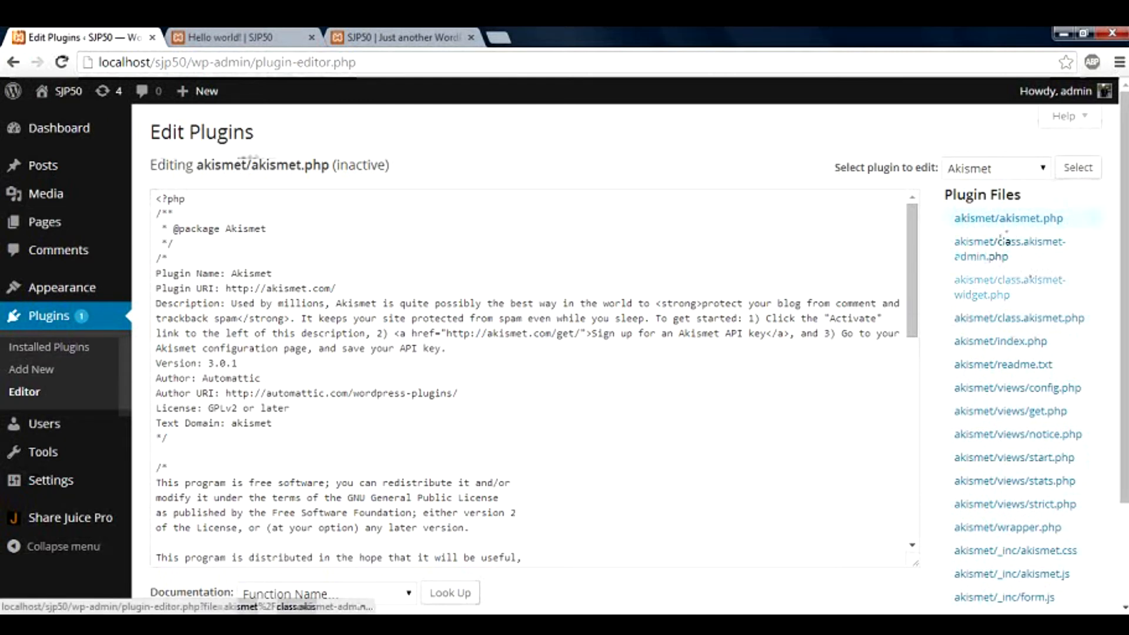
Scroll through akismet.php's code and choose Hello Dolly as the plugin to edit
{"action": "left_click", "coordinate": [1002, 244]}
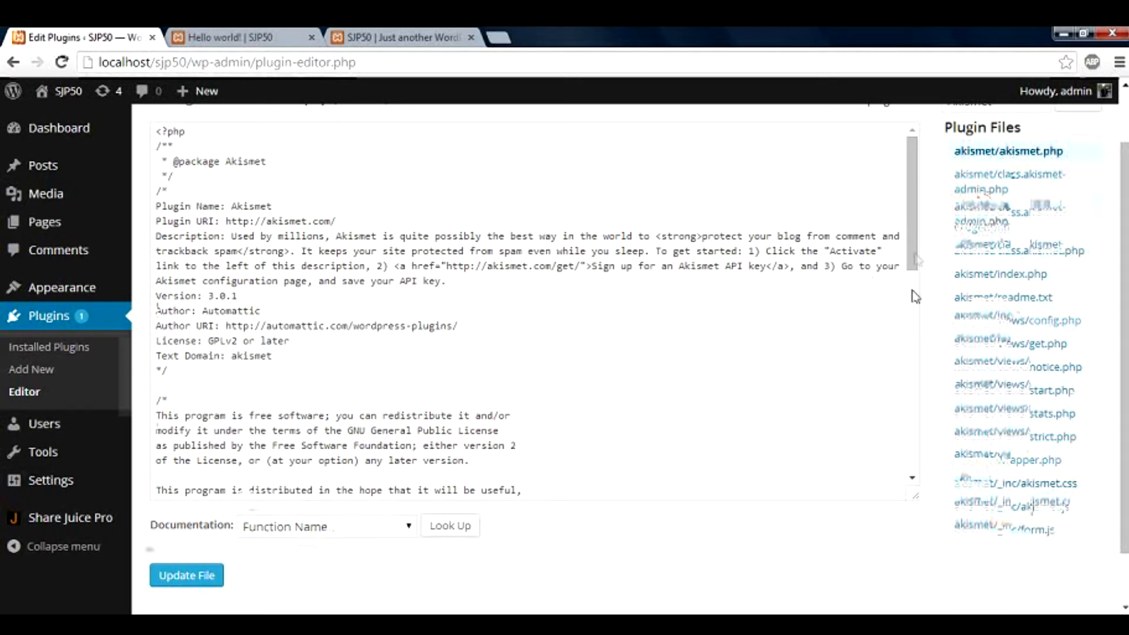
{"action": "left_click_drag", "start_coordinate": [916, 260], "coordinate": [915, 379]}
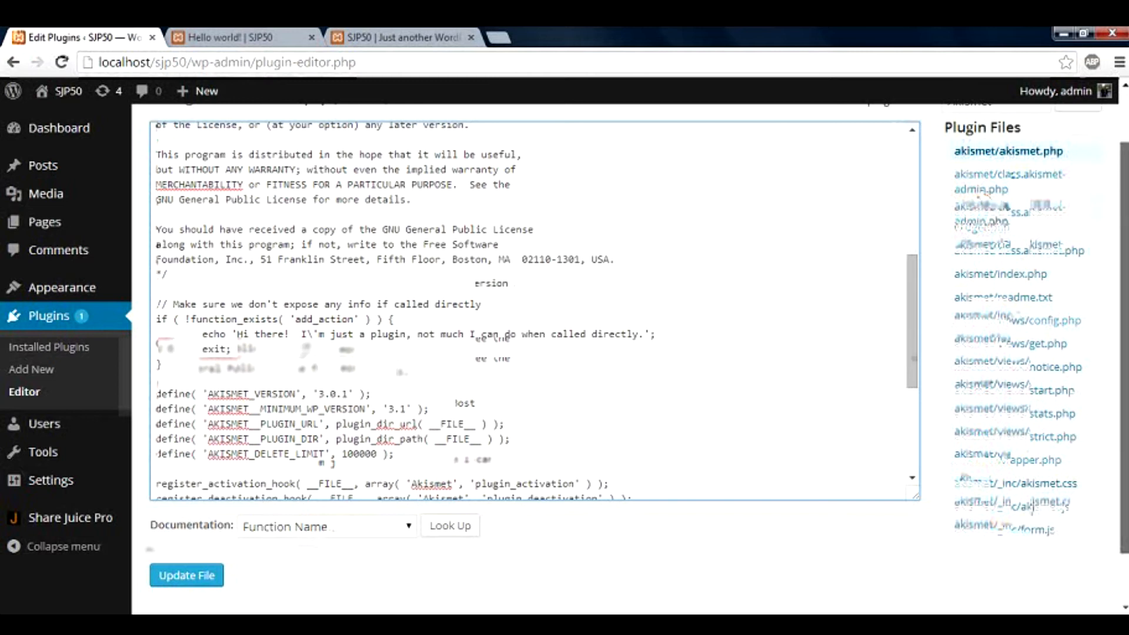
{"action": "scroll", "coordinate": [1000, 294], "scroll_direction": "up", "scroll_amount": 2}
{"action": "left_click", "coordinate": [1040, 170]}
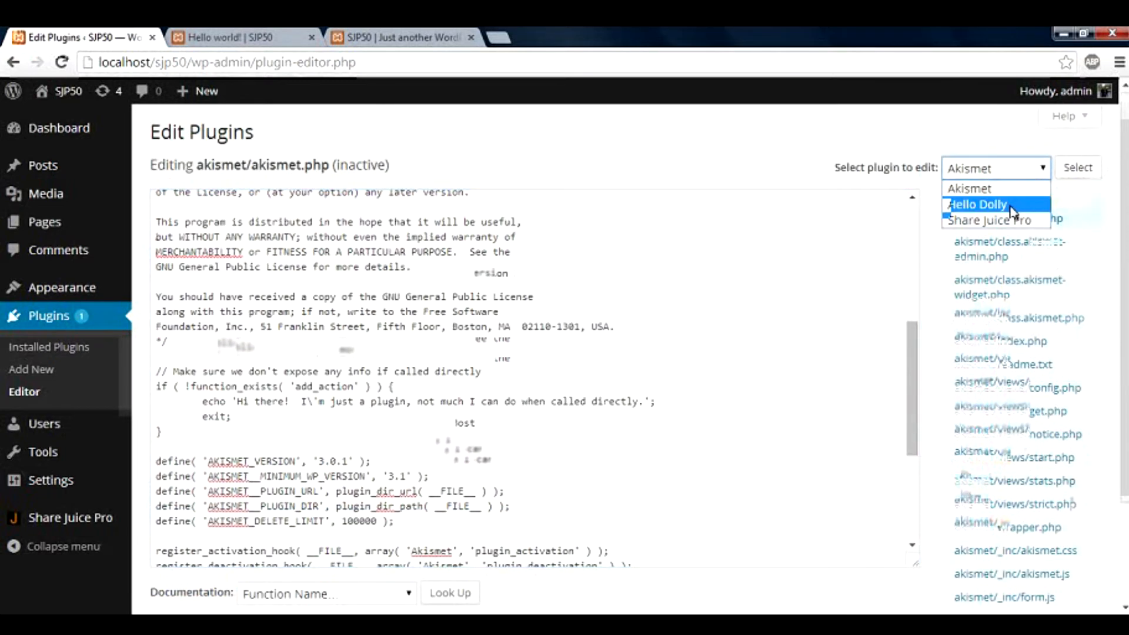
{"action": "left_click", "coordinate": [1011, 206]}
{"action": "left_click", "coordinate": [1080, 170]}
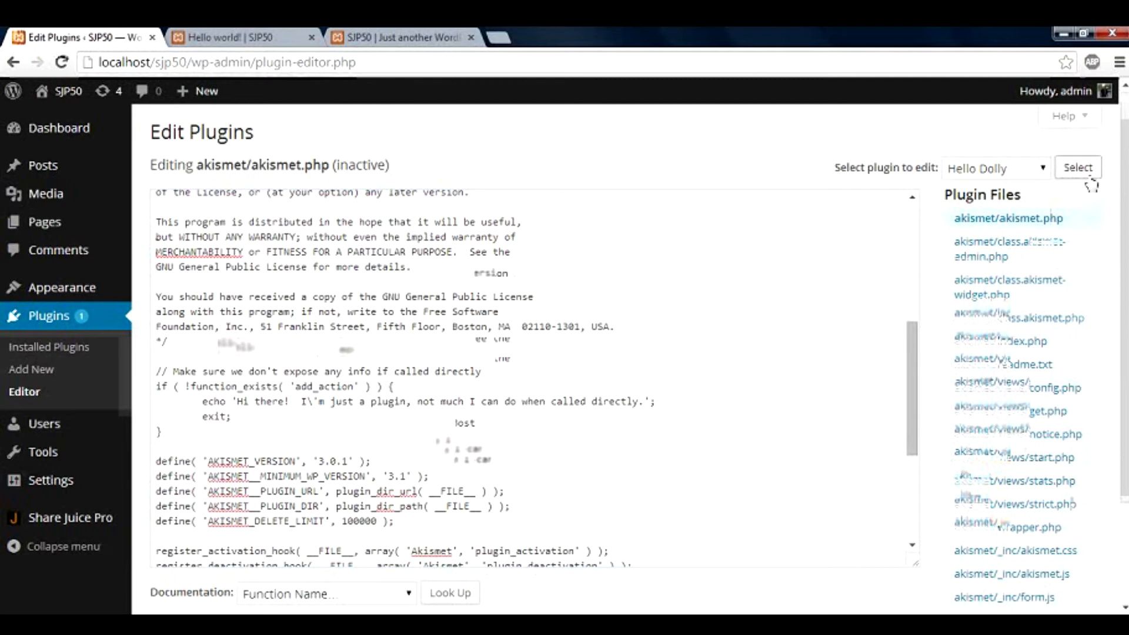
{"action": "left_click", "coordinate": [1087, 178]}
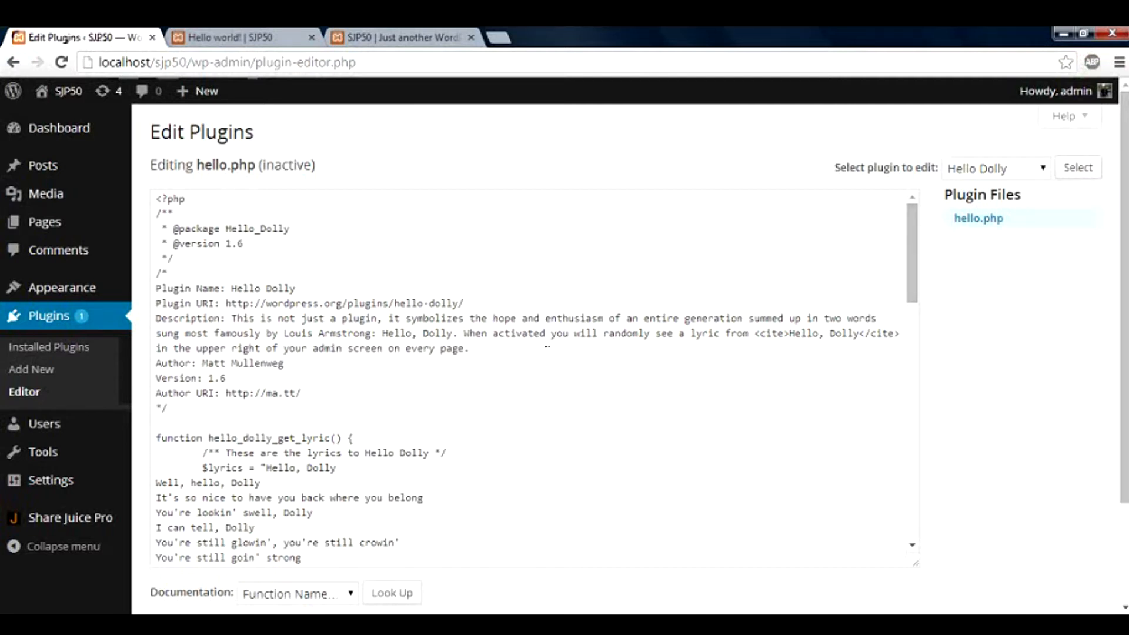
Scroll hello.php and append 'casasa' to the 'Dolly'll never go away' lyric
{"action": "left_click_drag", "start_coordinate": [912, 281], "coordinate": [888, 416]}
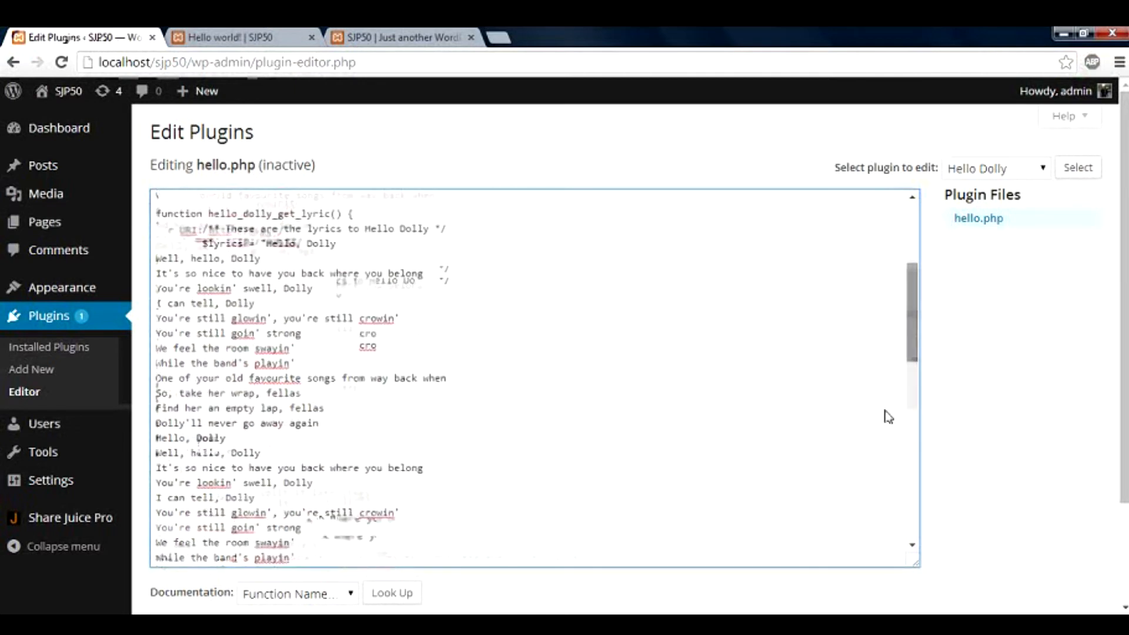
{"action": "scroll", "coordinate": [888, 417], "scroll_direction": "down", "scroll_amount": 3}
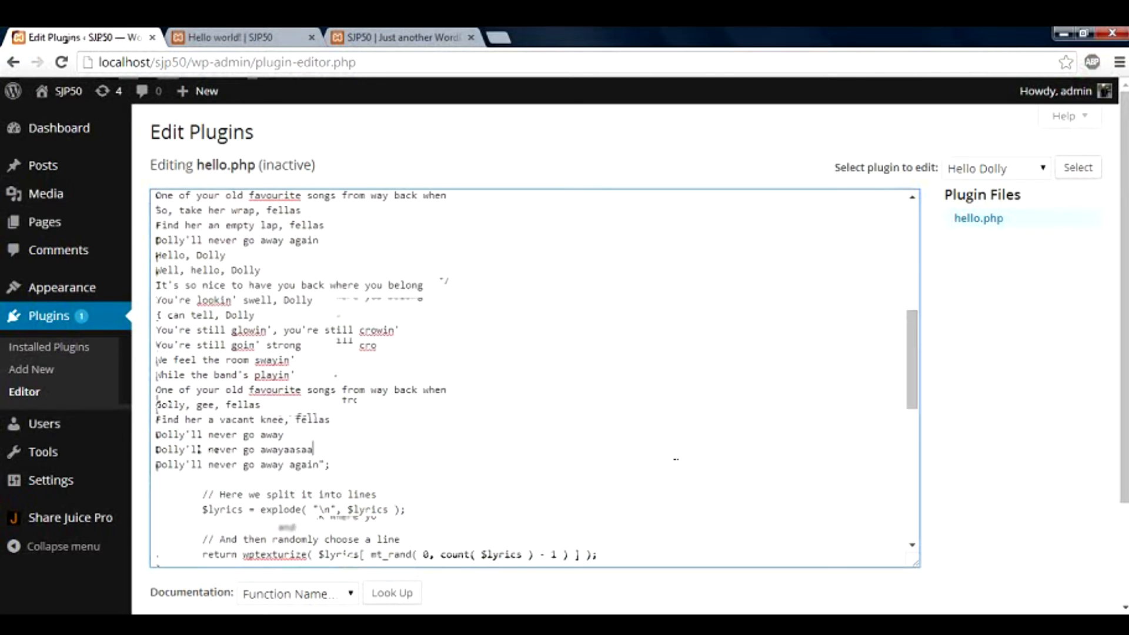
{"action": "type", "text": "casasa"}
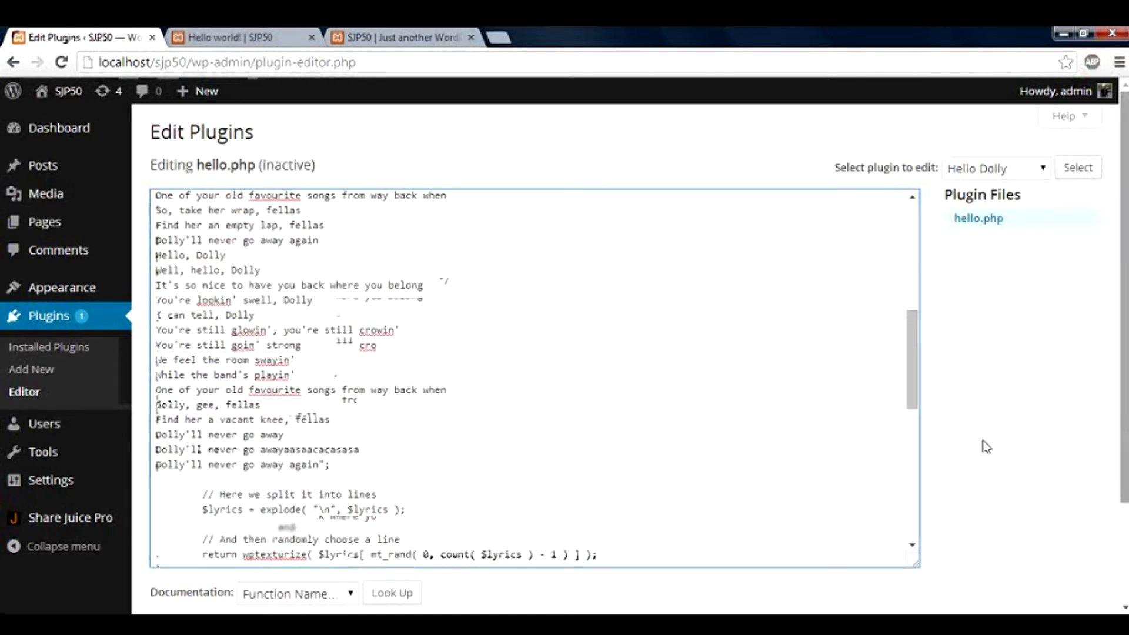
{"action": "scroll", "coordinate": [983, 446], "scroll_direction": "down", "scroll_amount": 2}
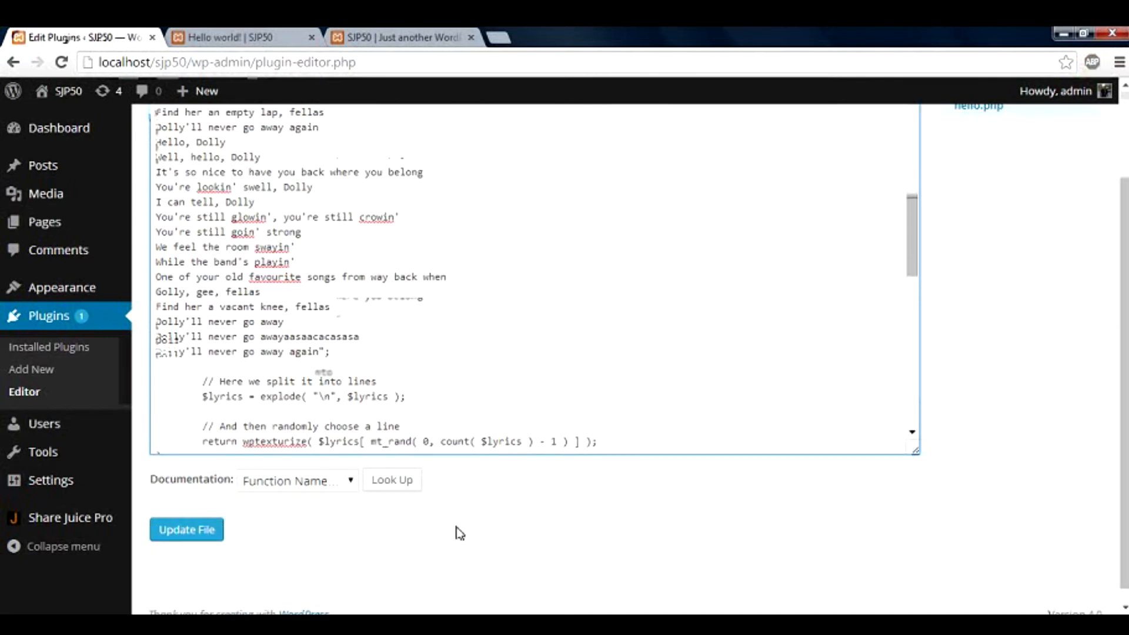
Look up count() from the Documentation dropdown
{"action": "left_click", "coordinate": [306, 489]}
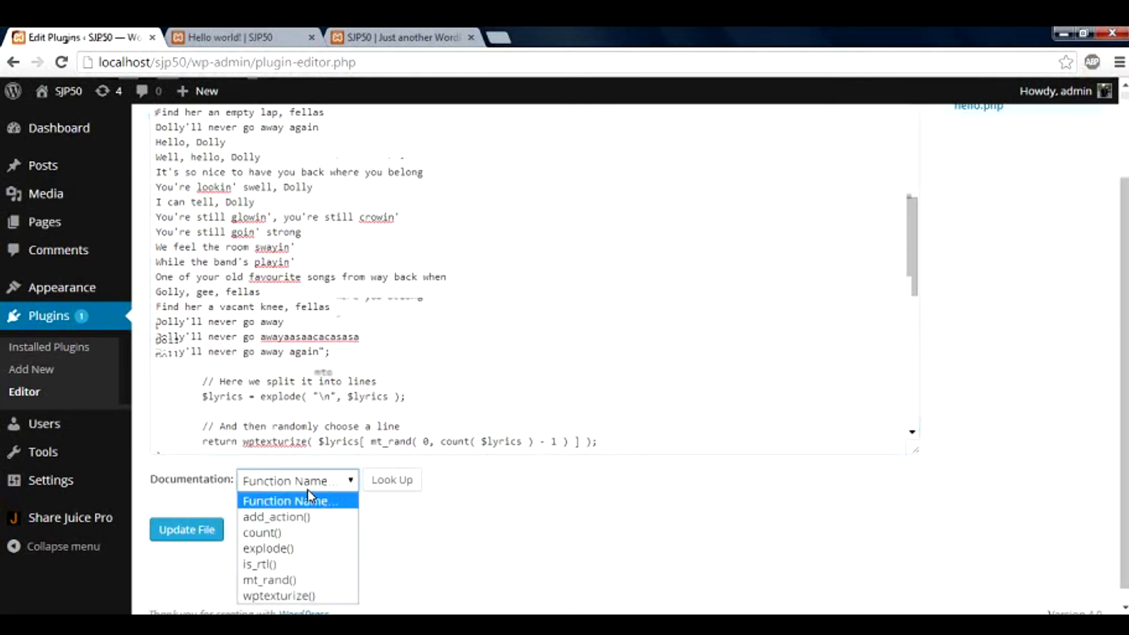
{"action": "left_click", "coordinate": [310, 536]}
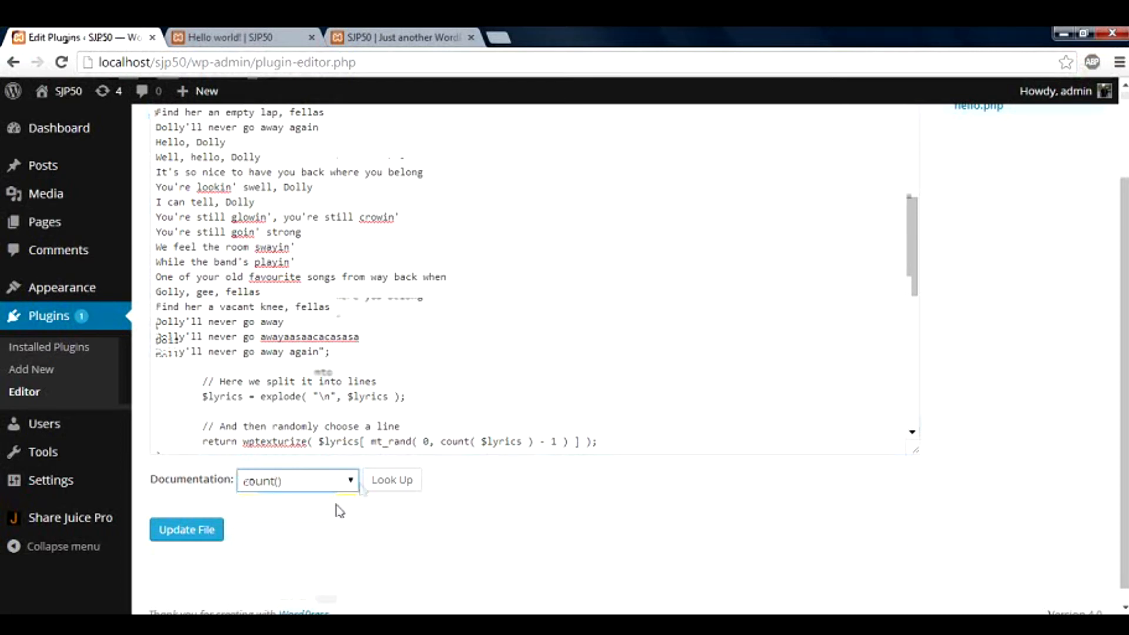
{"action": "left_click", "coordinate": [374, 483]}
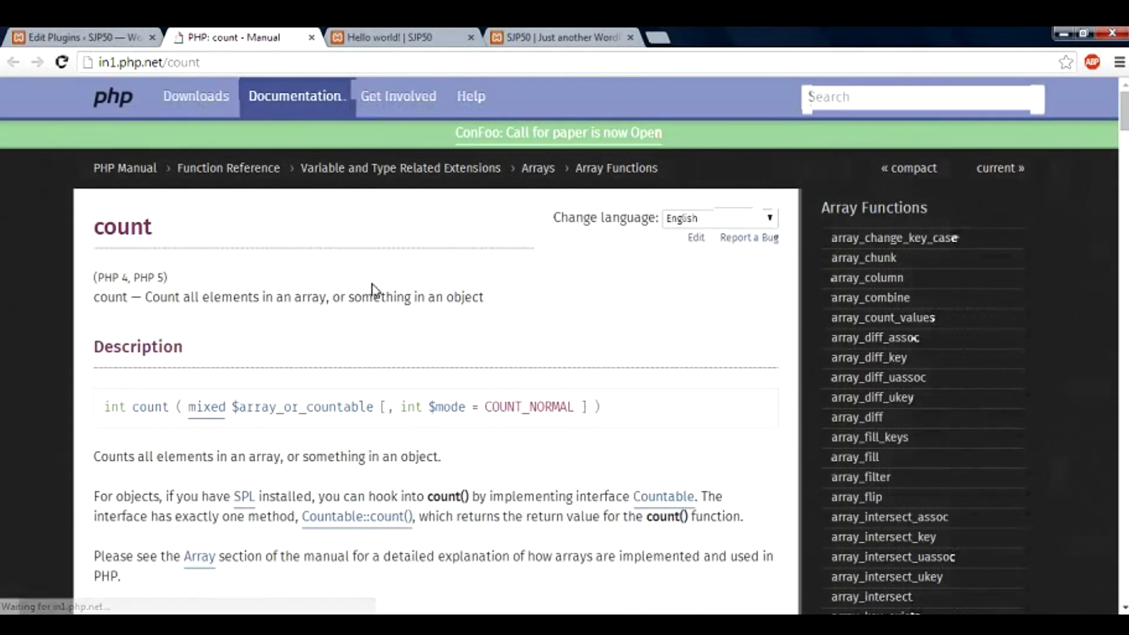
{"action": "left_click", "coordinate": [311, 37]}
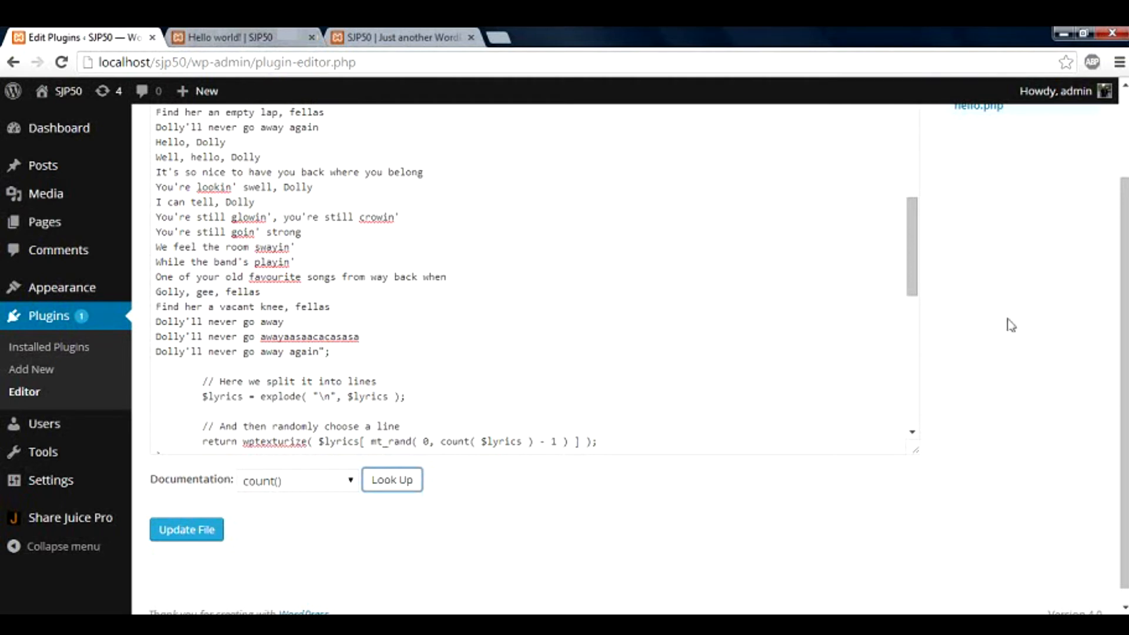
{"action": "scroll", "coordinate": [1008, 323], "scroll_direction": "up", "scroll_amount": 2}
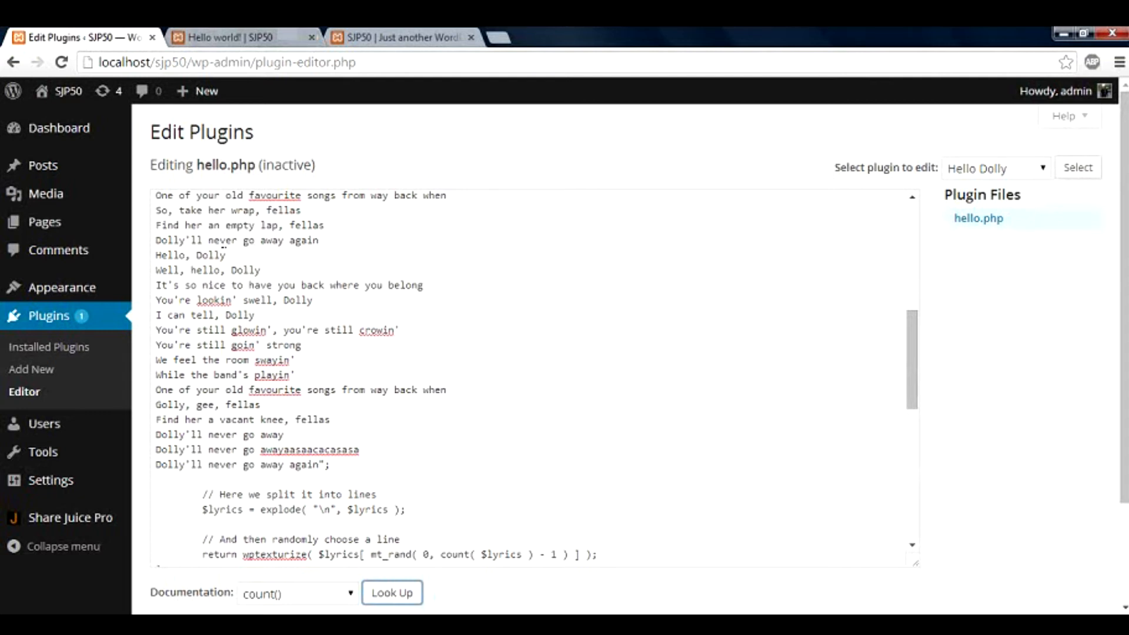
{"action": "mouse_move", "coordinate": [121, 296]}
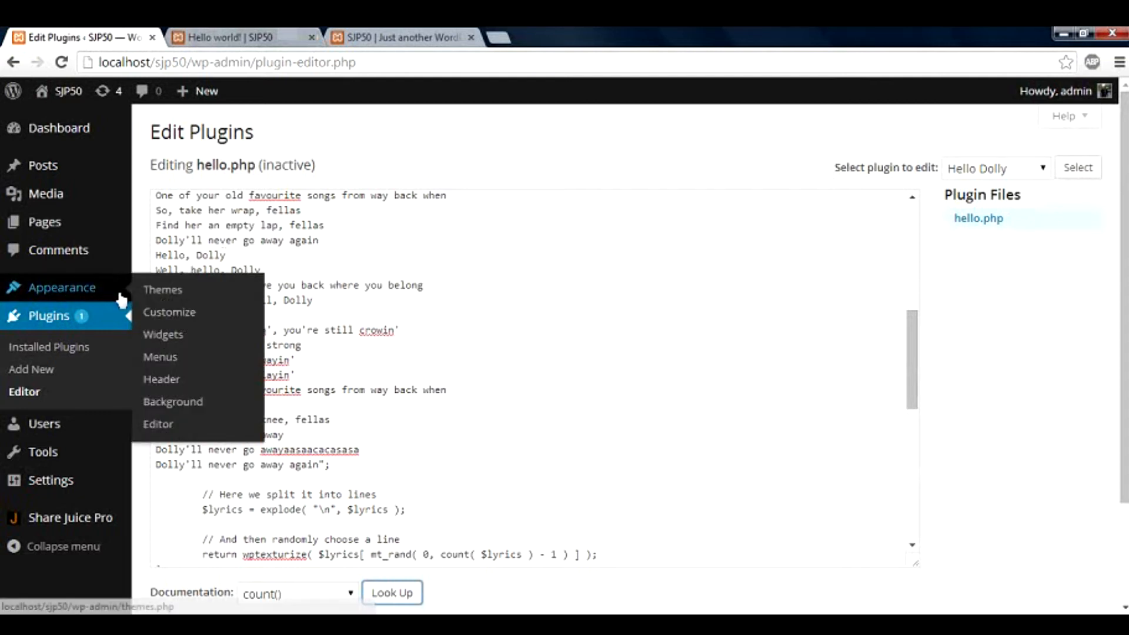
Open Themes, select the Hello world! post's title and first paragraph, then return to Themes
{"action": "left_click", "coordinate": [152, 292]}
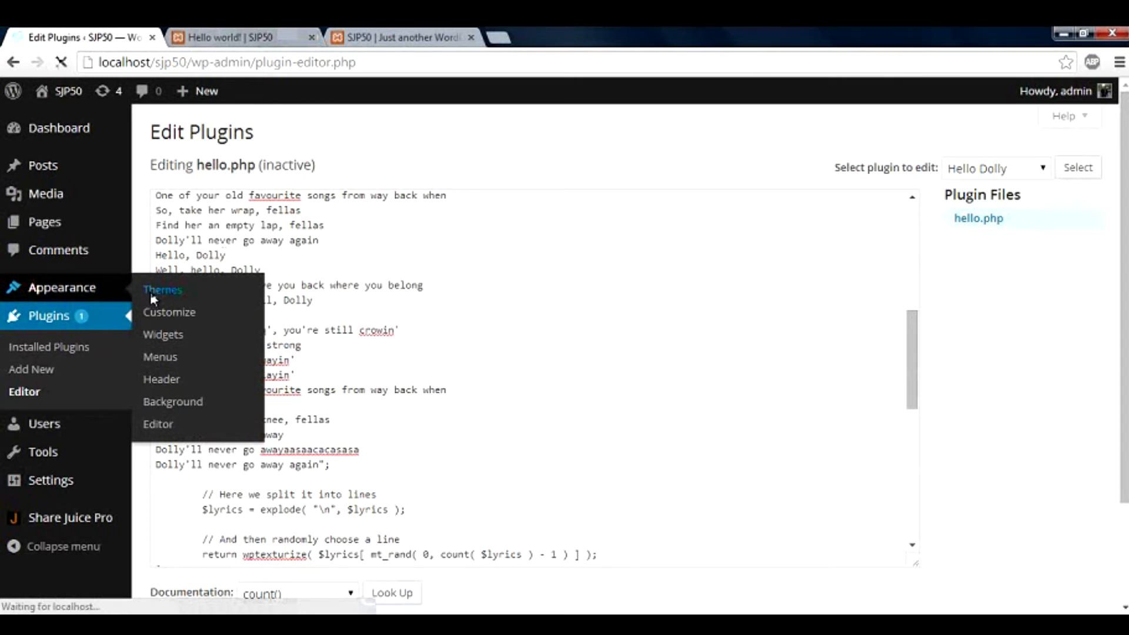
{"action": "left_click", "coordinate": [266, 38]}
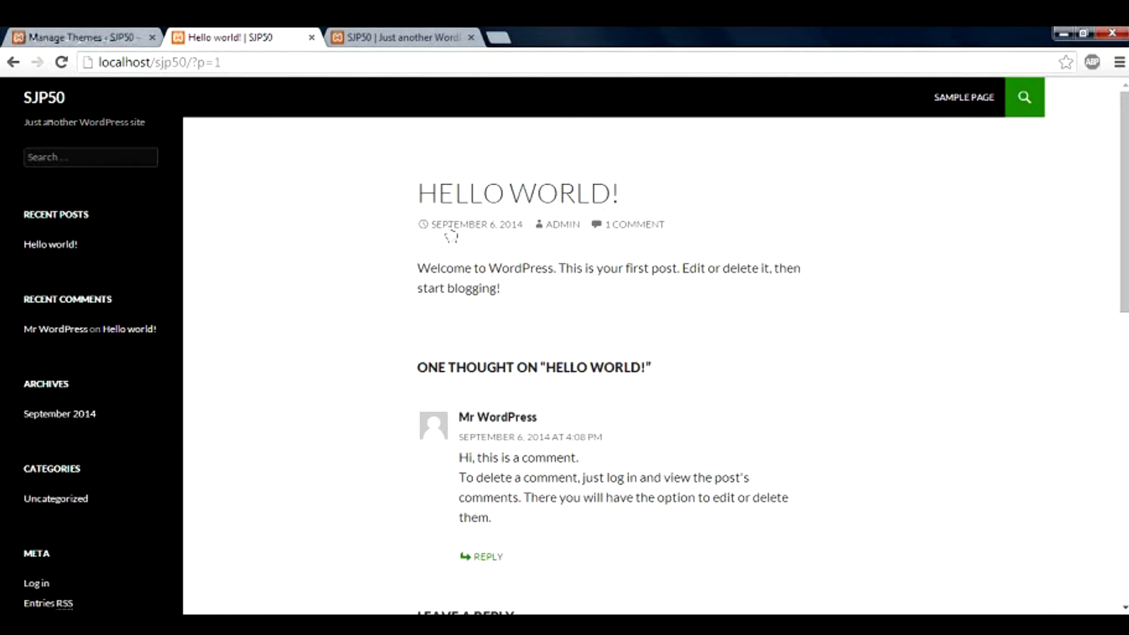
{"action": "left_click_drag", "start_coordinate": [418, 201], "coordinate": [653, 197]}
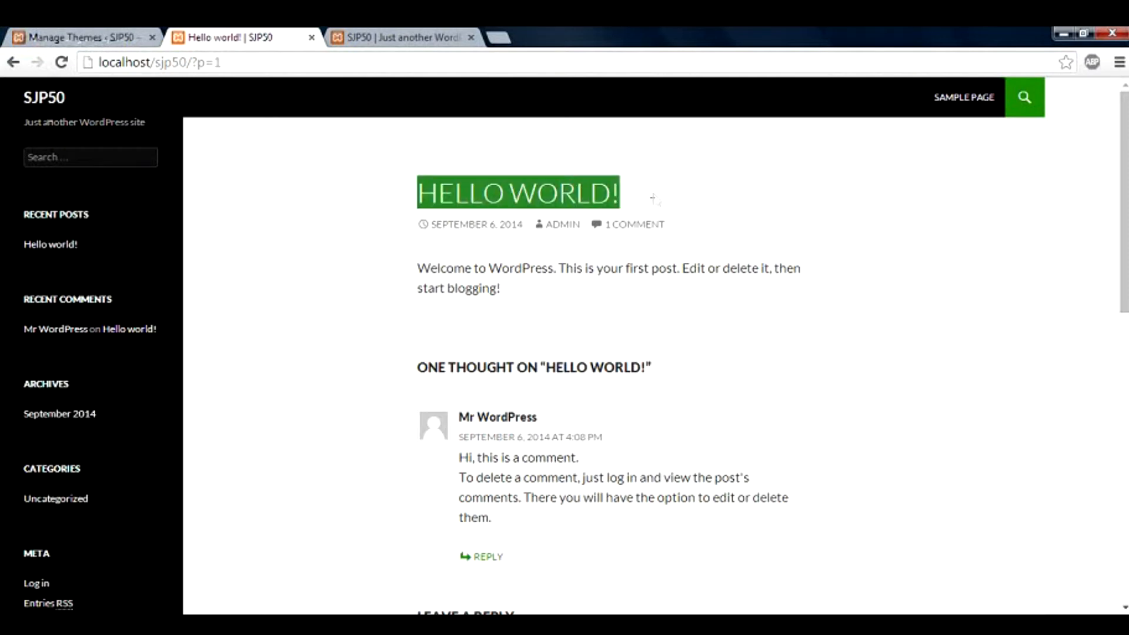
{"action": "triple_click", "coordinate": [431, 287]}
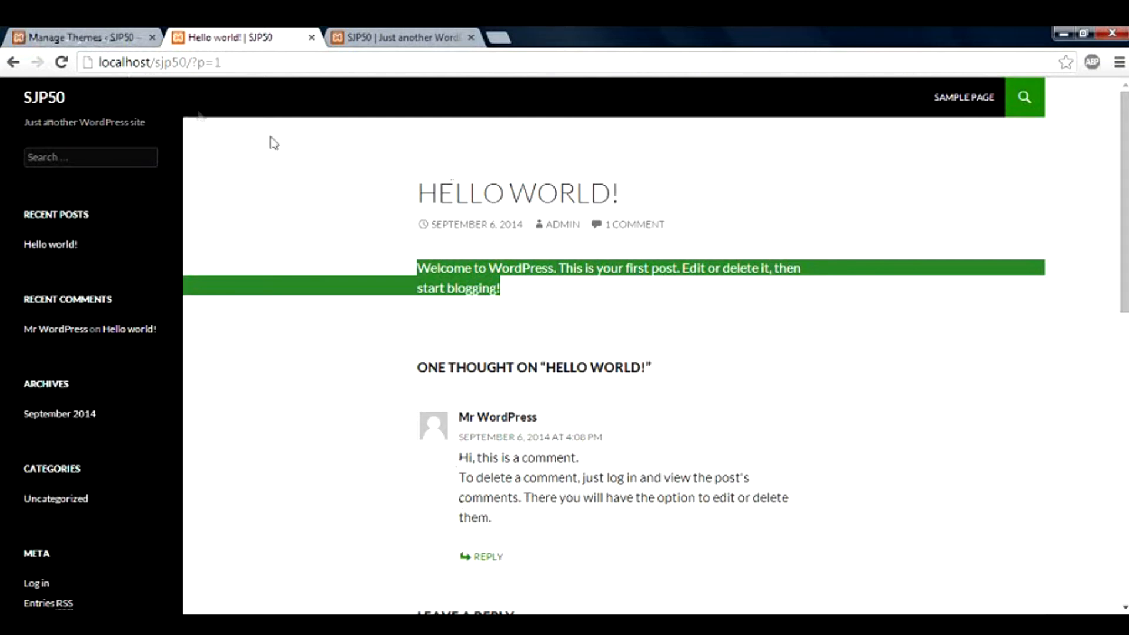
{"action": "left_click", "coordinate": [114, 39]}
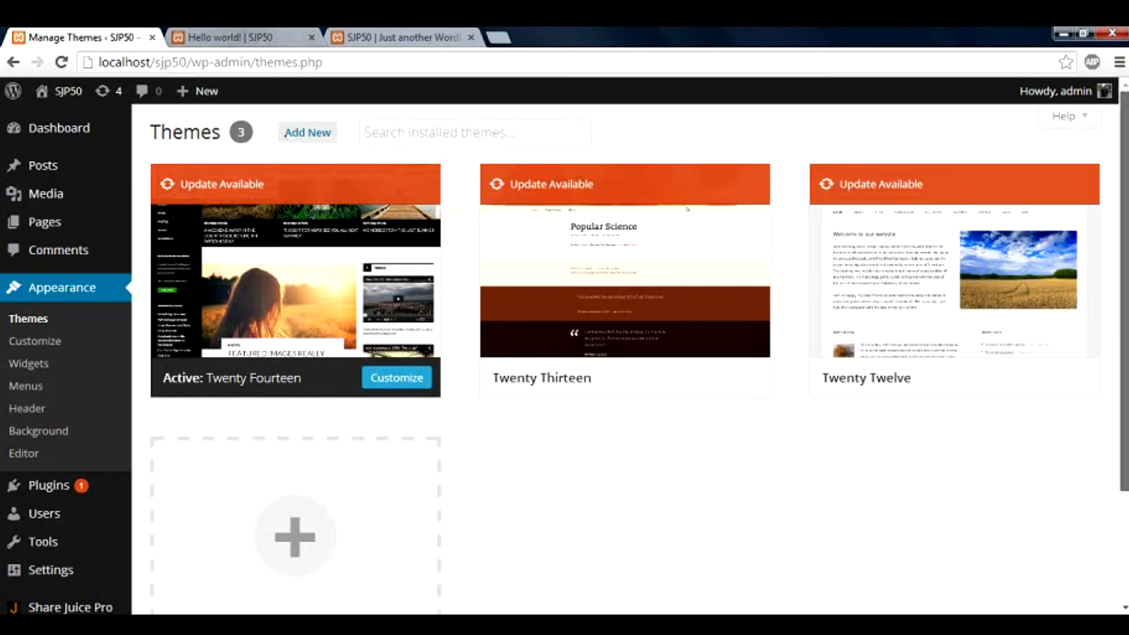
Scroll down the Themes page and launch the Twenty Twelve live preview
{"action": "scroll", "coordinate": [629, 353], "scroll_direction": "down", "scroll_amount": 2}
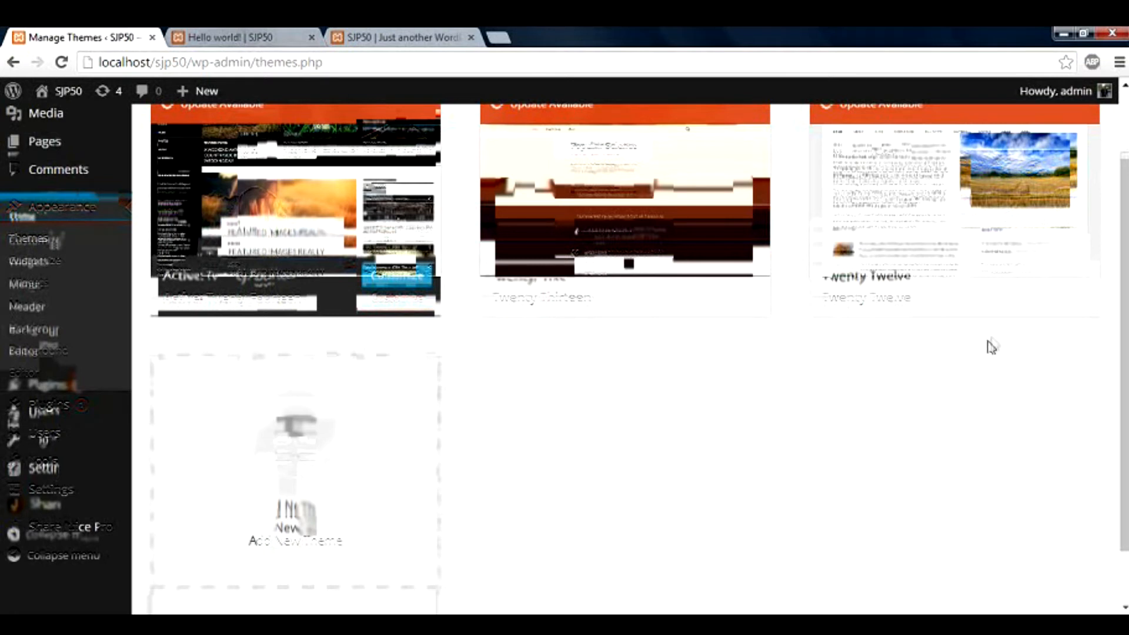
{"action": "mouse_move", "coordinate": [1006, 307]}
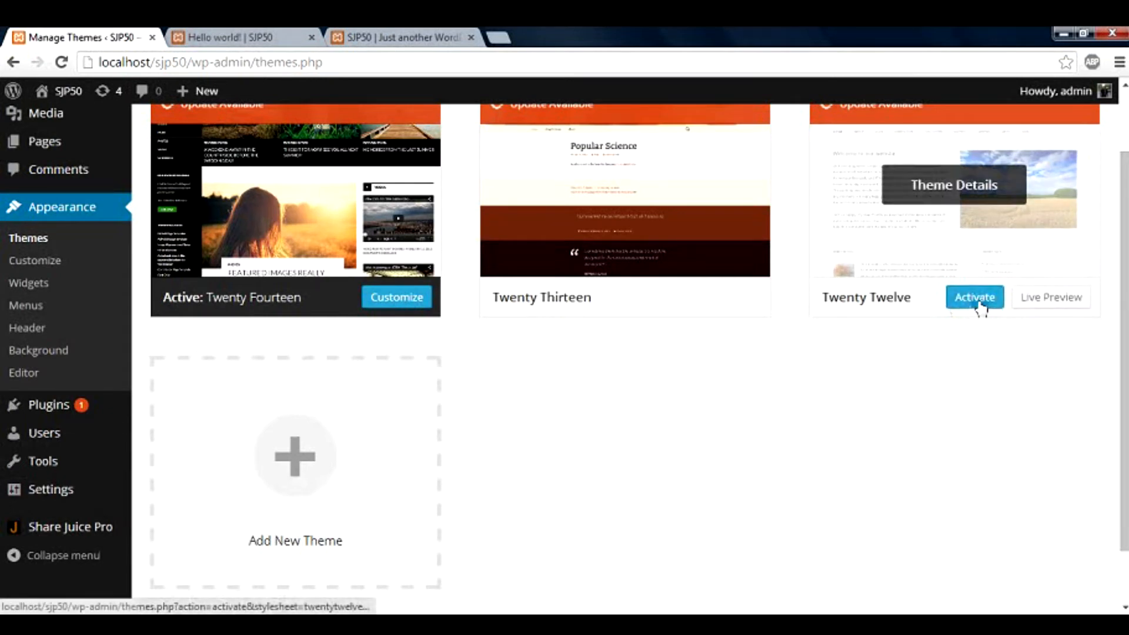
{"action": "left_click", "coordinate": [1057, 298]}
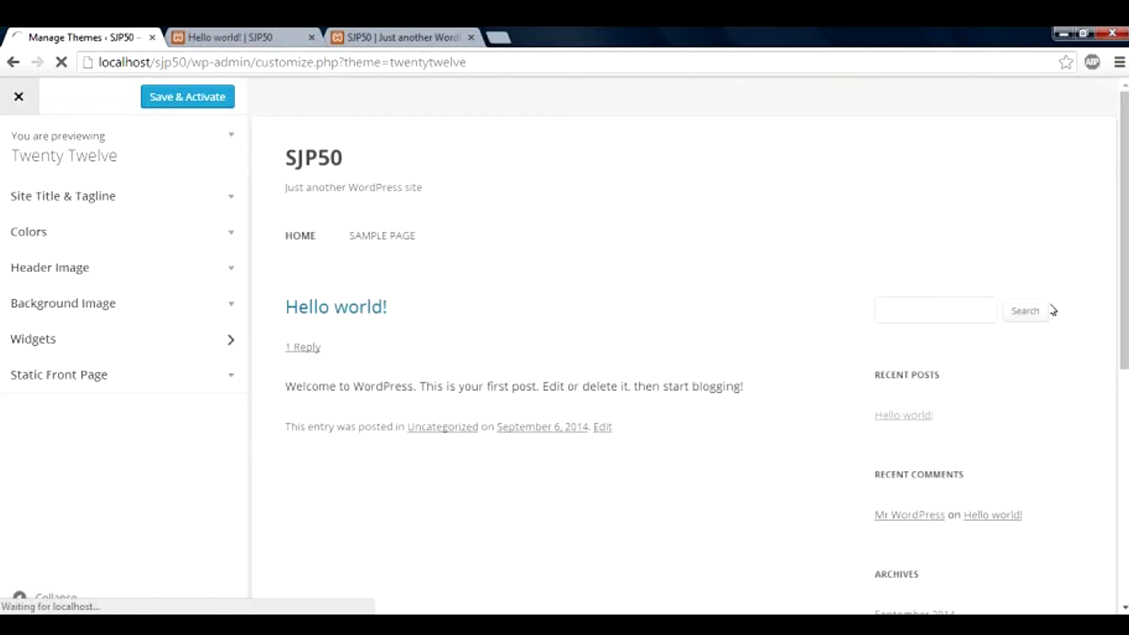
Expand Site Title & Tagline, Colors, Header Image and Background Image, then exit without saving
{"action": "left_click_drag", "start_coordinate": [1124, 230], "coordinate": [1124, 335]}
{"action": "scroll", "coordinate": [742, 288], "scroll_direction": "up", "scroll_amount": 5}
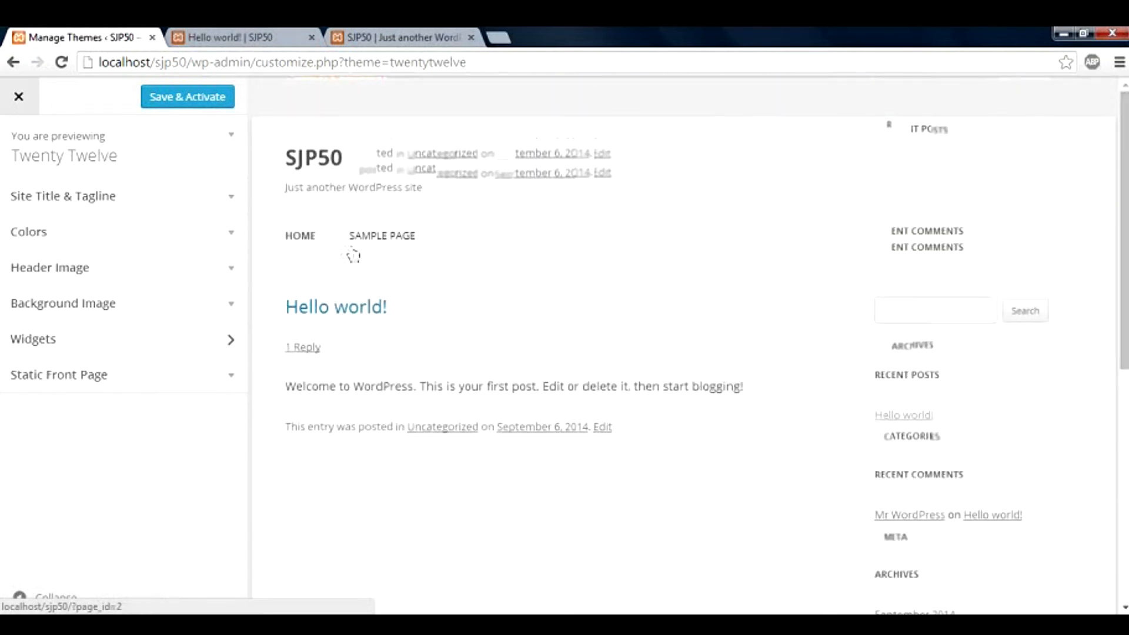
{"action": "left_click", "coordinate": [234, 209]}
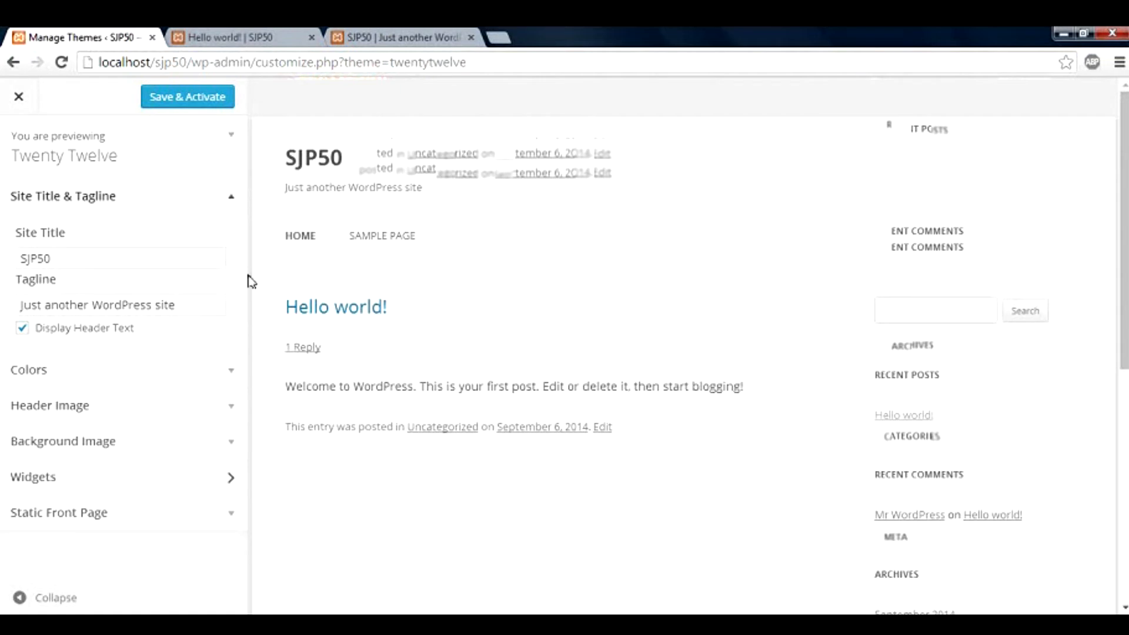
{"action": "left_click", "coordinate": [233, 382]}
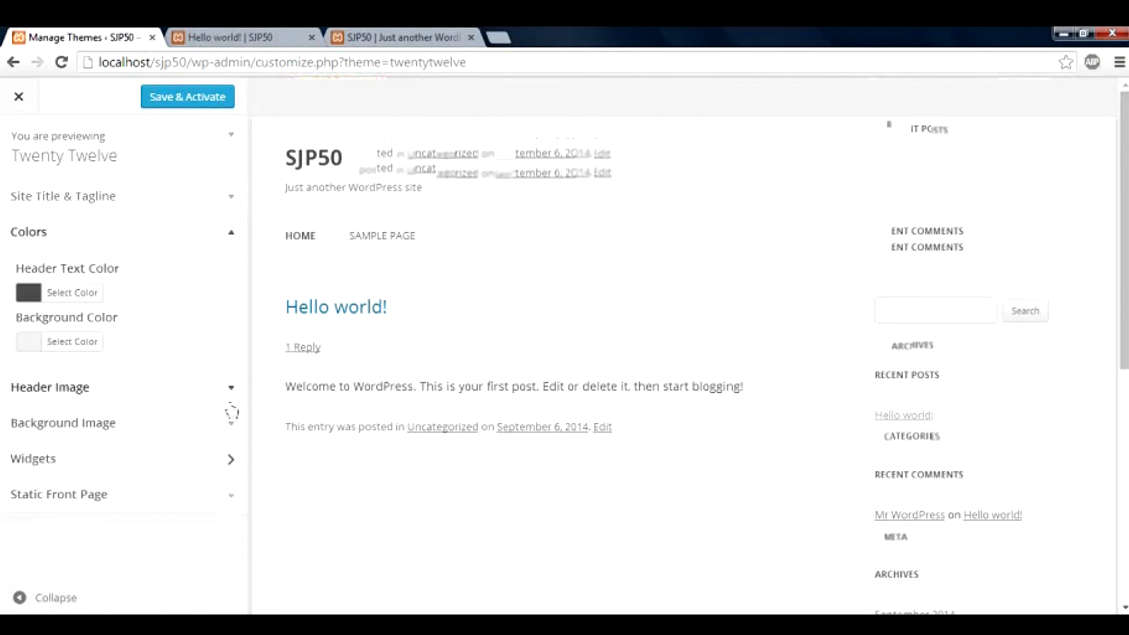
{"action": "left_click", "coordinate": [232, 399]}
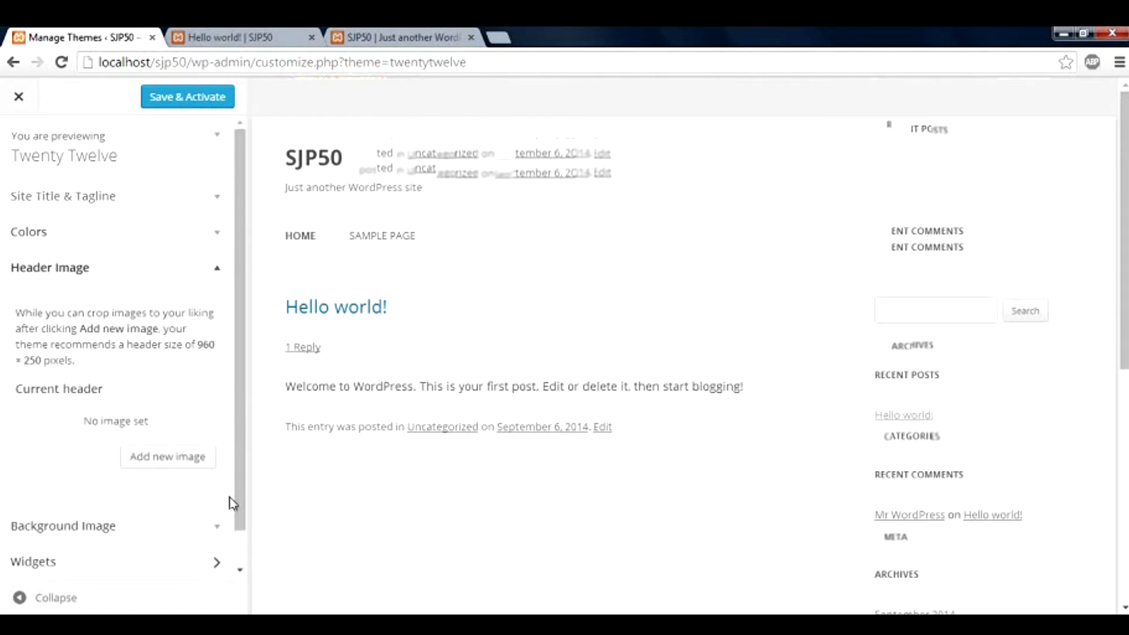
{"action": "left_click", "coordinate": [221, 529]}
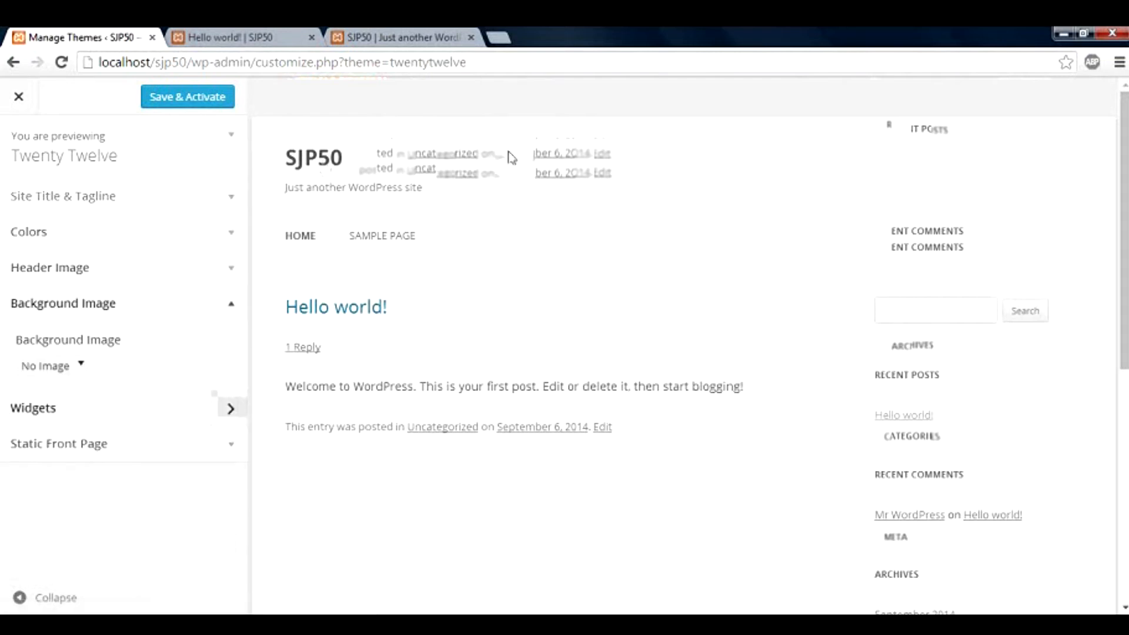
{"action": "left_click", "coordinate": [13, 64]}
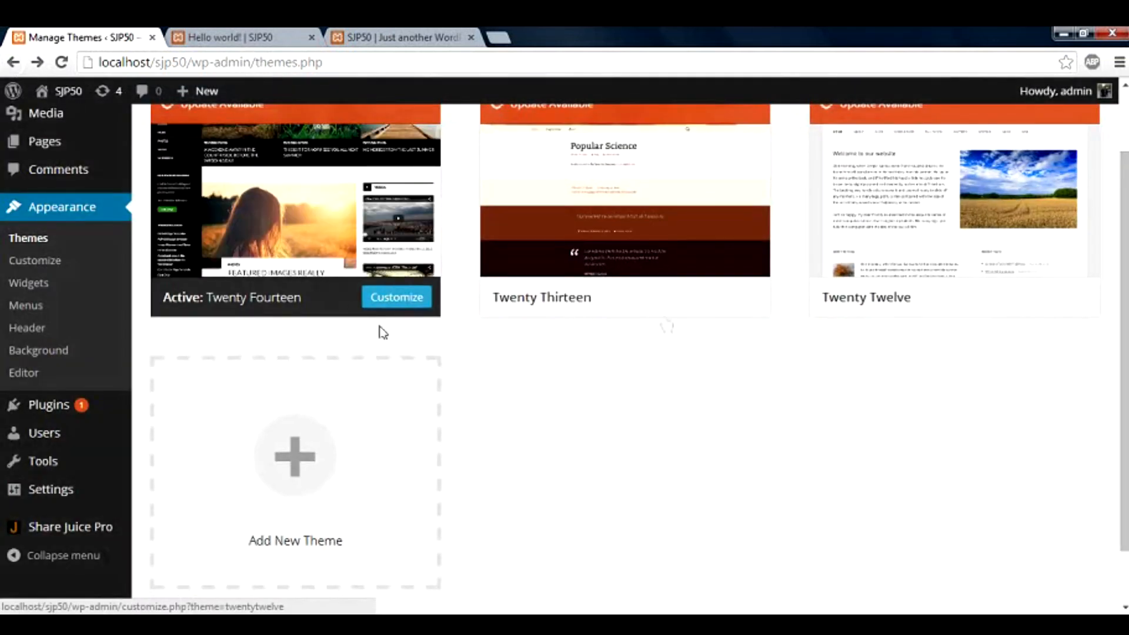
Activate the Twenty Thirteen theme and bring the Hello world post tab forward
{"action": "mouse_move", "coordinate": [1042, 306]}
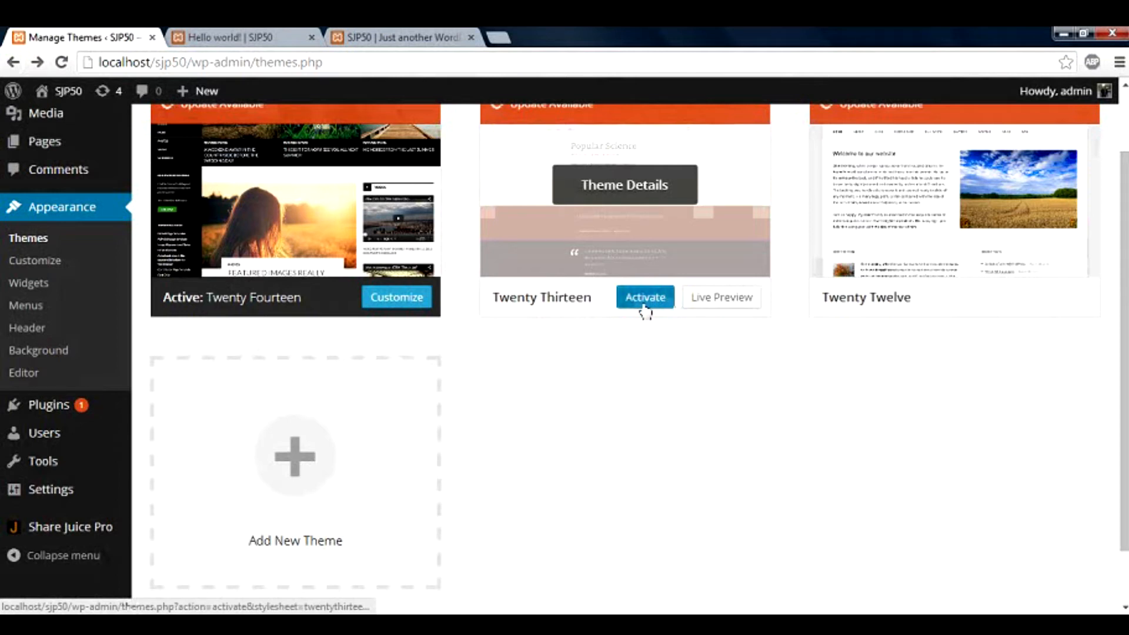
{"action": "left_click", "coordinate": [646, 297]}
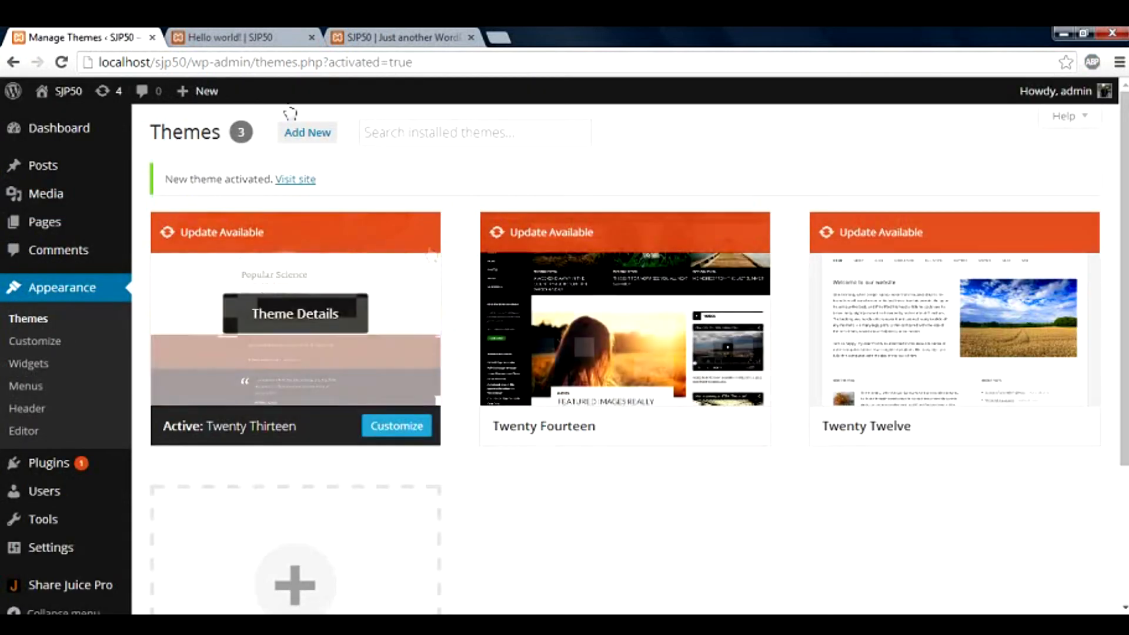
{"action": "left_click", "coordinate": [256, 39]}
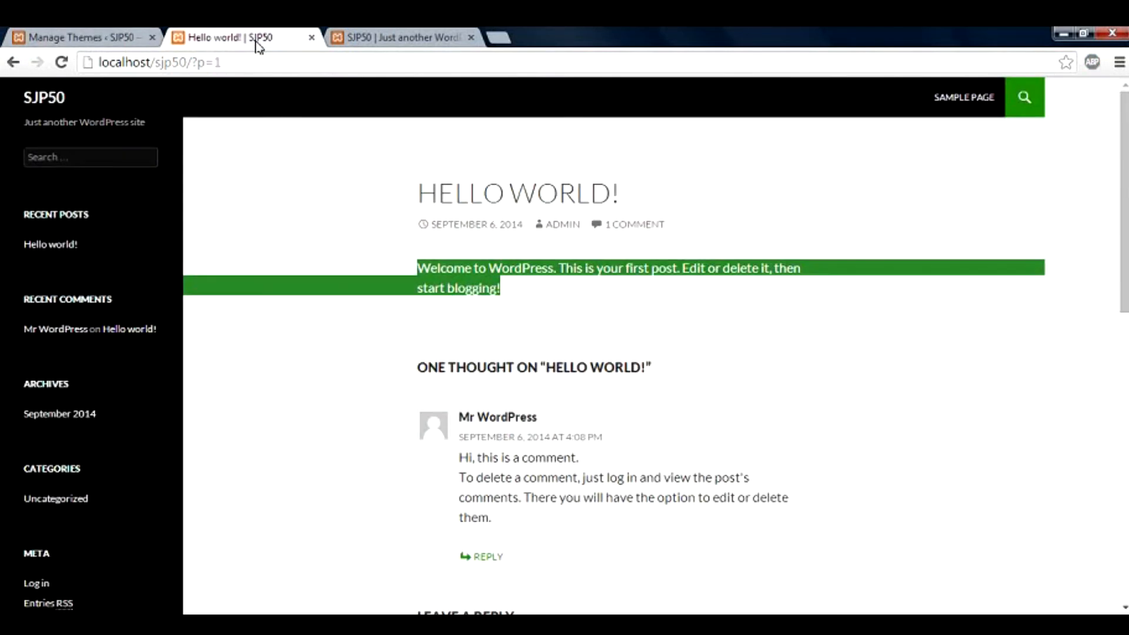
Reload the Hello world post and scroll through its new Twenty Thirteen design
{"action": "left_click", "coordinate": [208, 62]}
{"action": "key", "text": "Return"}
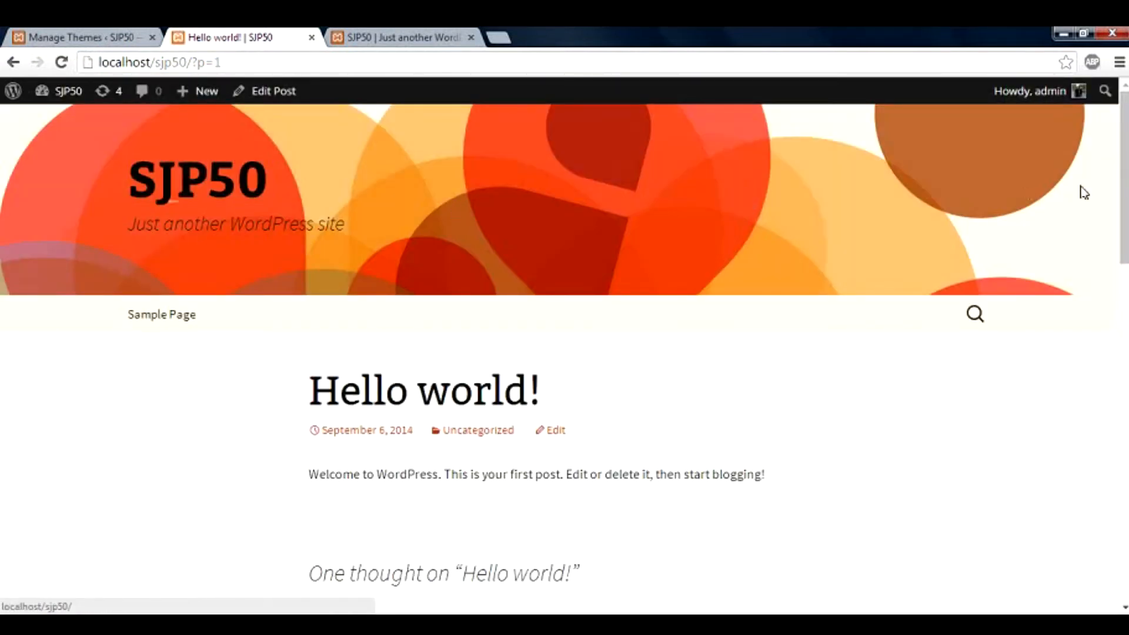
{"action": "scroll", "coordinate": [564, 353], "scroll_direction": "down", "scroll_amount": 8}
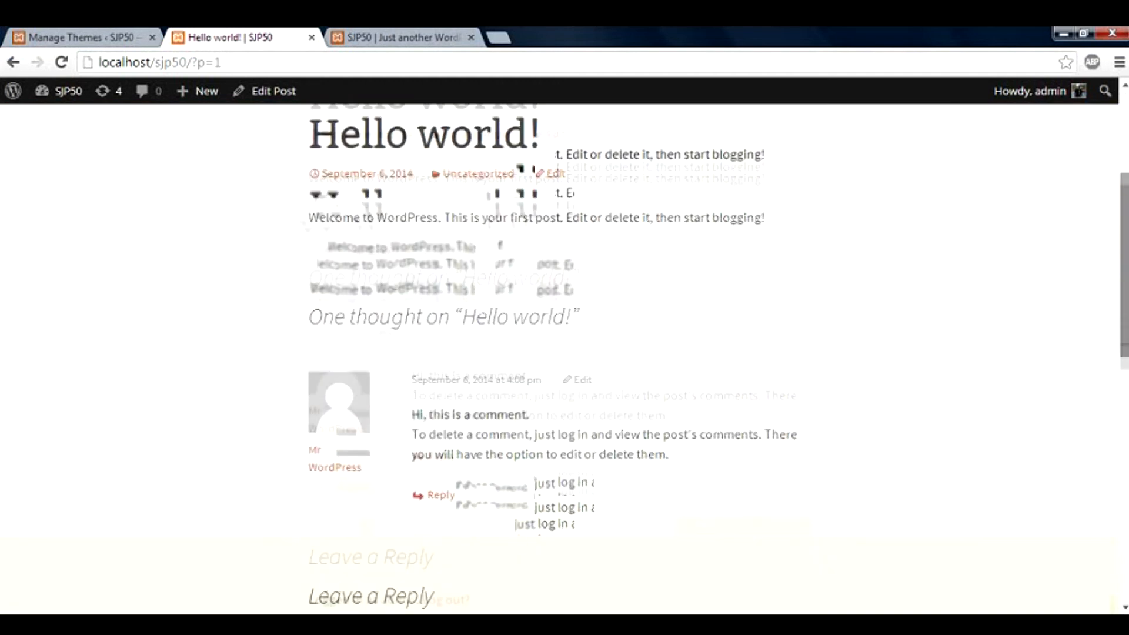
{"action": "scroll", "coordinate": [565, 353], "scroll_direction": "down", "scroll_amount": 4}
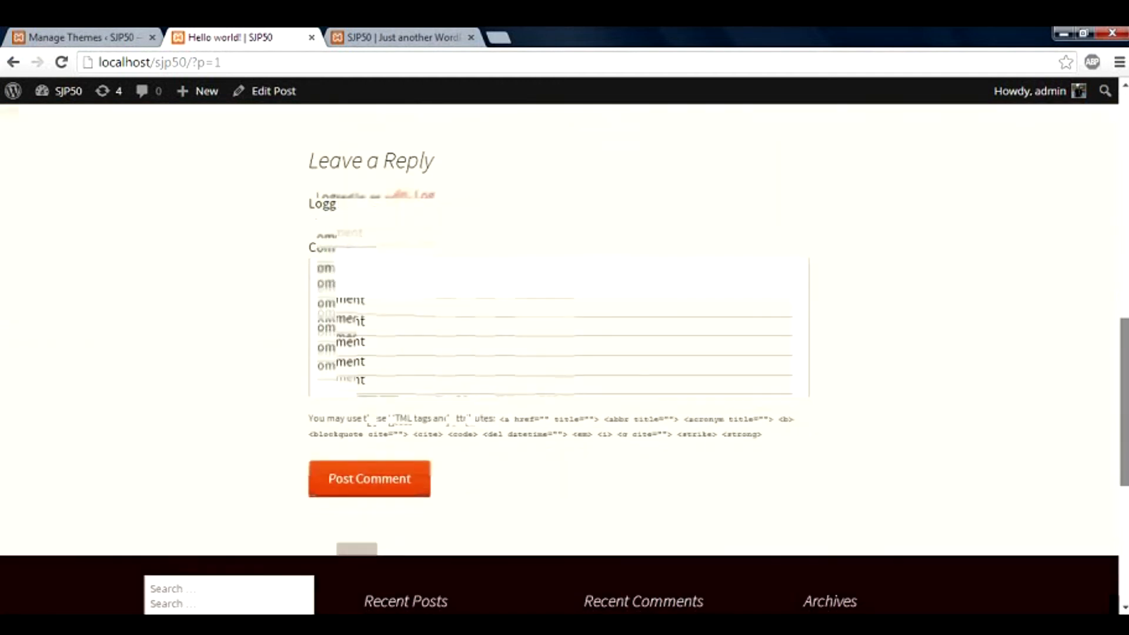
{"action": "scroll", "coordinate": [564, 353], "scroll_direction": "up", "scroll_amount": 10}
{"action": "scroll", "coordinate": [671, 296], "scroll_direction": "up", "scroll_amount": 3}
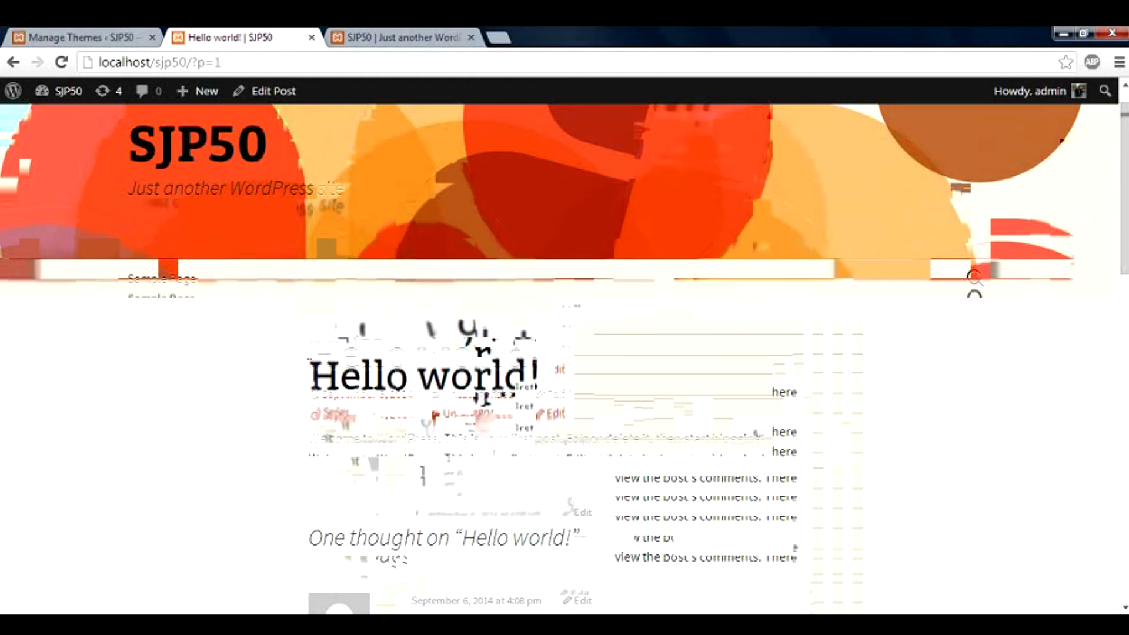
Highlight the post title and part of the opening paragraph, then return to Manage Themes
{"action": "left_click_drag", "start_coordinate": [308, 354], "coordinate": [543, 354]}
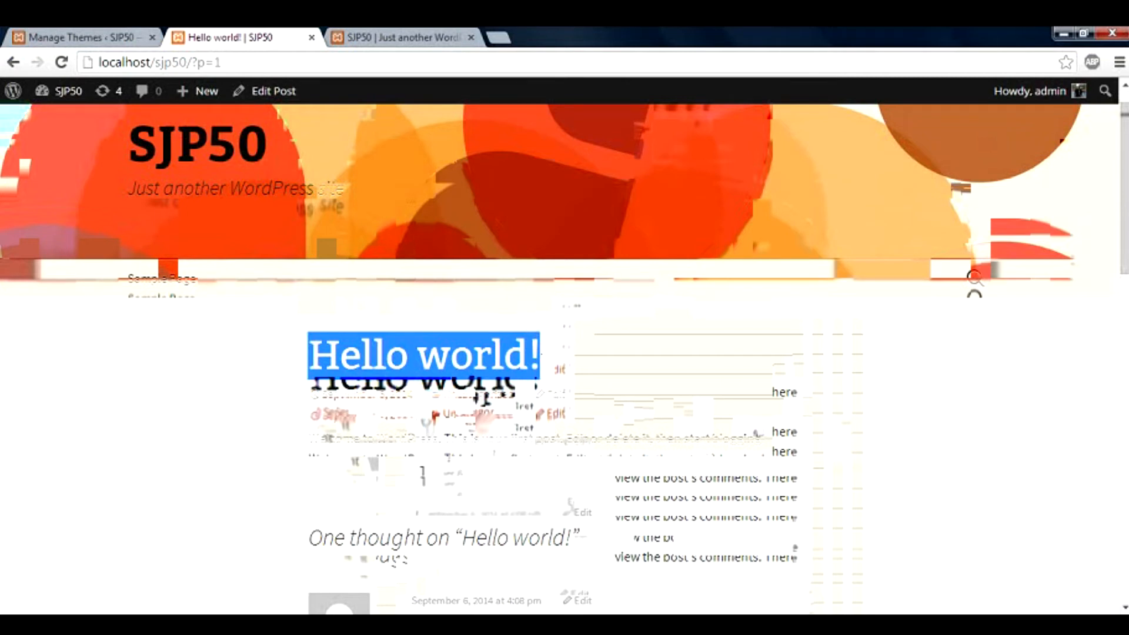
{"action": "left_click_drag", "start_coordinate": [308, 440], "coordinate": [318, 440]}
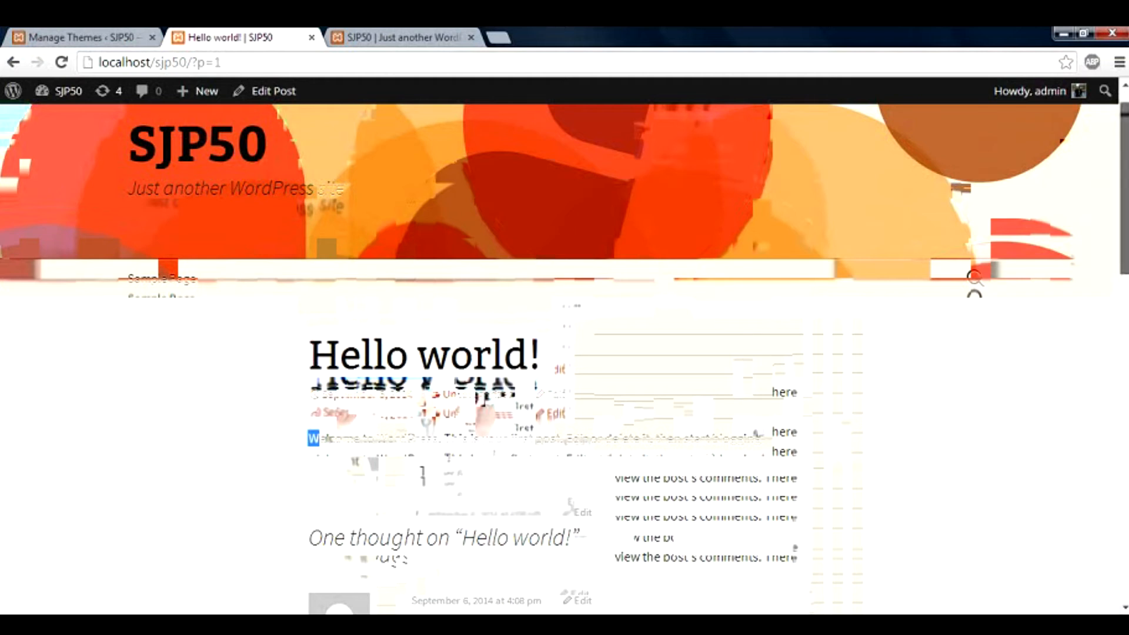
{"action": "scroll", "coordinate": [564, 352], "scroll_direction": "down", "scroll_amount": 4}
{"action": "scroll", "coordinate": [564, 353], "scroll_direction": "down", "scroll_amount": 6}
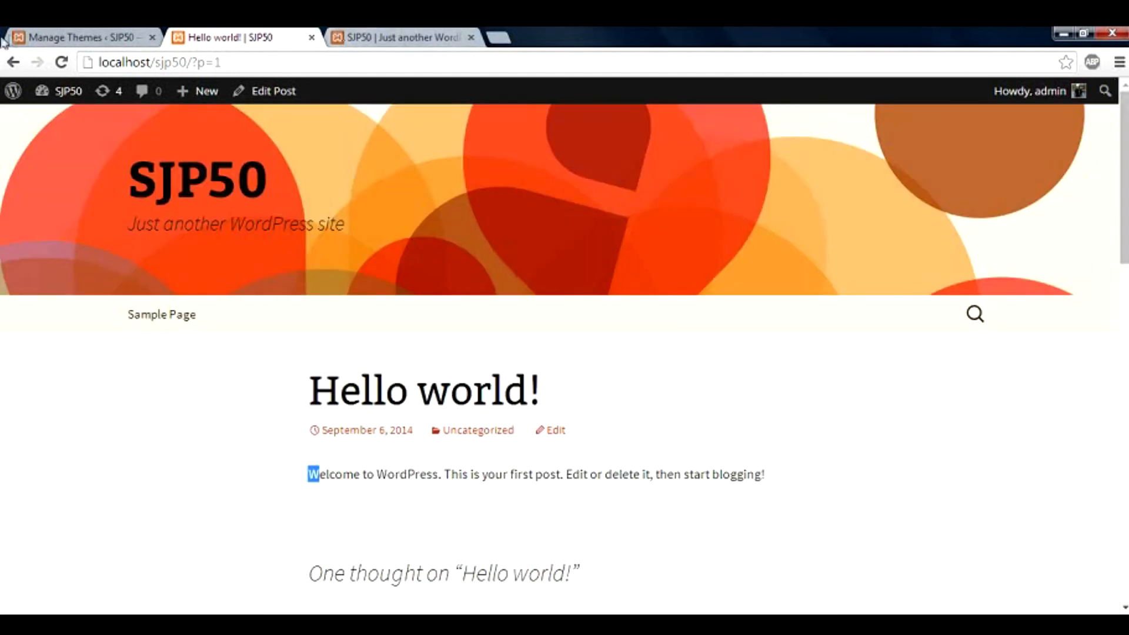
{"action": "left_click", "coordinate": [38, 37]}
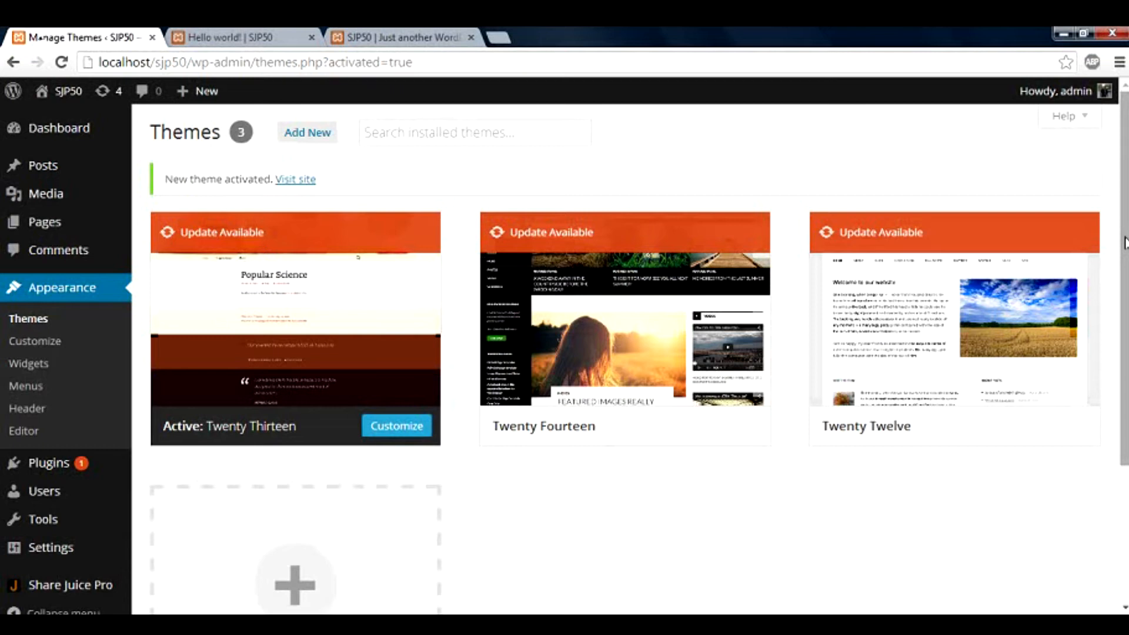
{"action": "left_click_drag", "start_coordinate": [1126, 243], "coordinate": [1126, 245]}
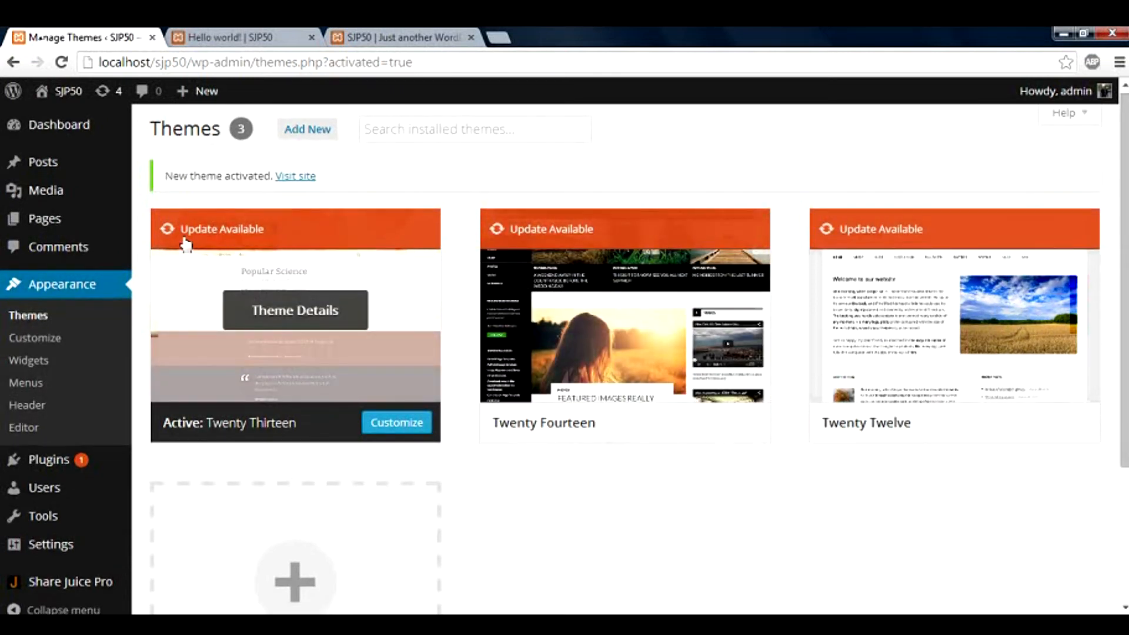
{"action": "mouse_move", "coordinate": [86, 132]}
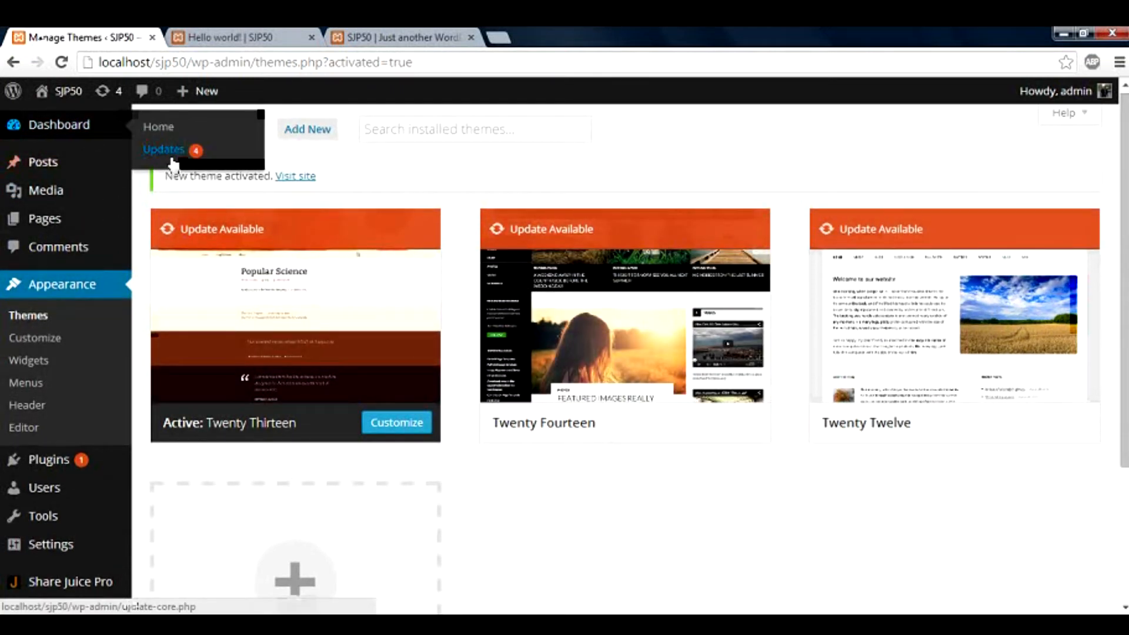
{"action": "mouse_move", "coordinate": [93, 457]}
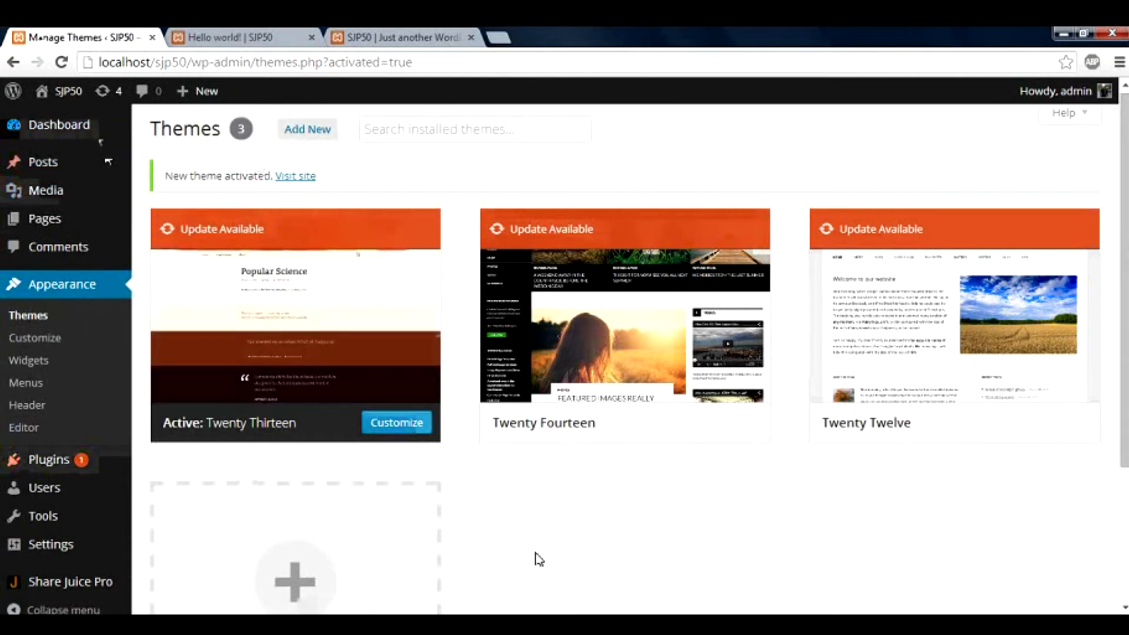
{"action": "scroll", "coordinate": [537, 557], "scroll_direction": "down", "scroll_amount": 3}
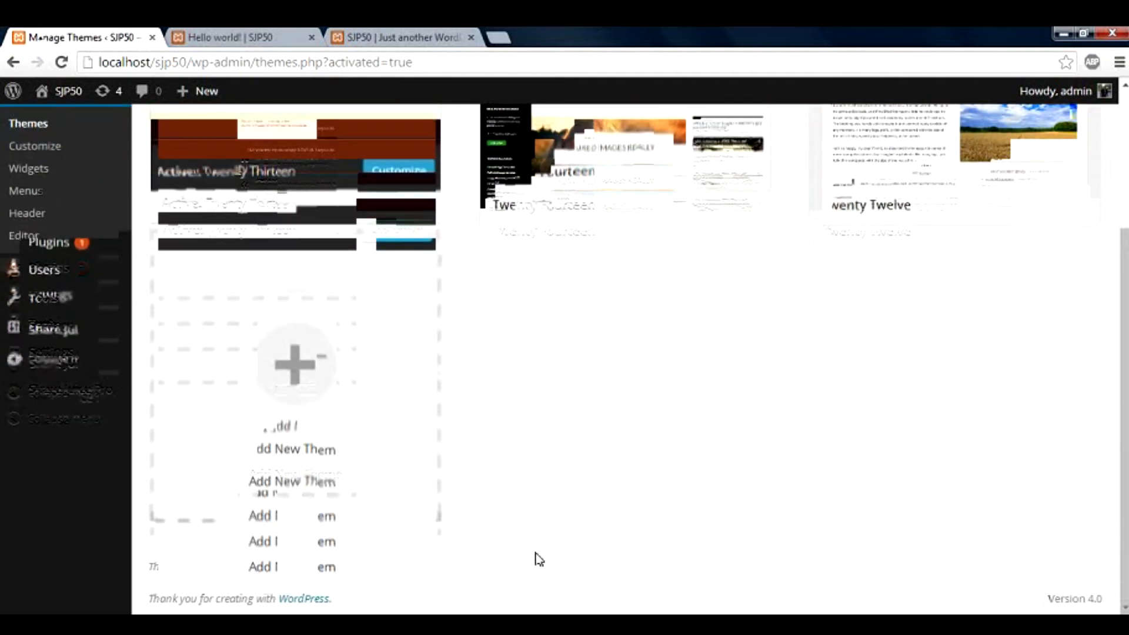
Open Add Themes and scroll through the featured catalogue, ending back at the top
{"action": "left_click", "coordinate": [315, 401]}
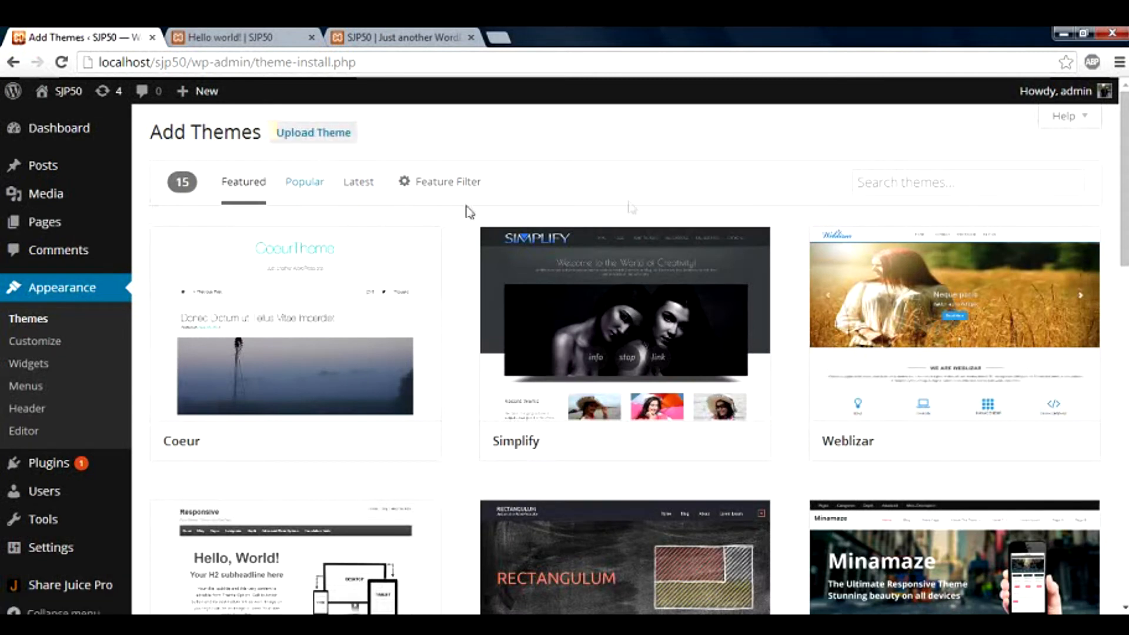
{"action": "scroll", "coordinate": [625, 359], "scroll_direction": "down", "scroll_amount": 5}
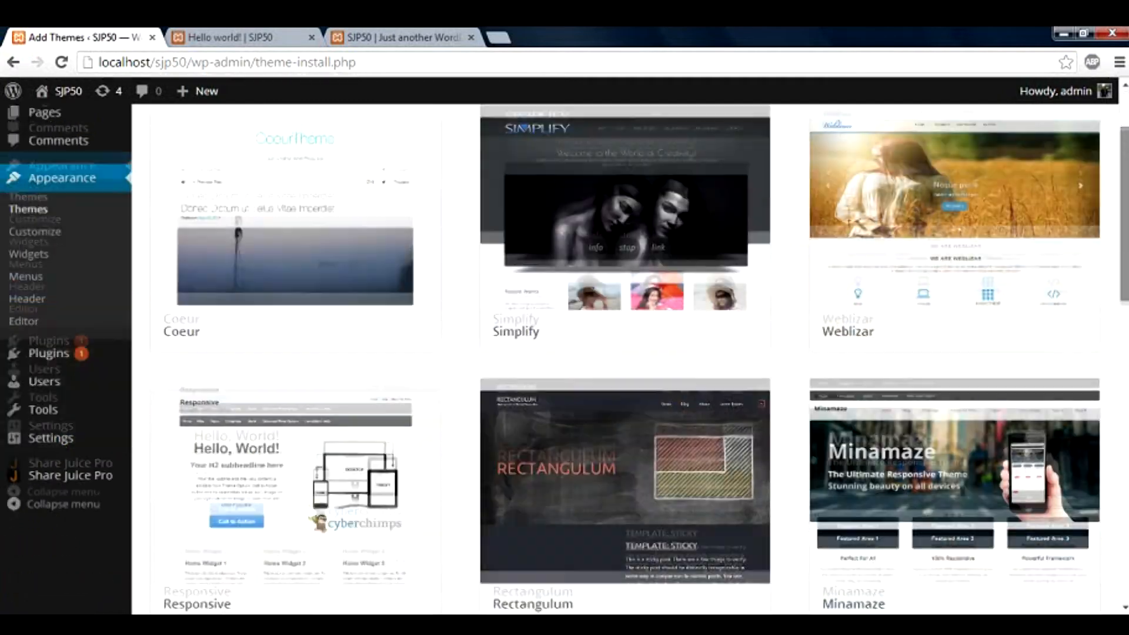
{"action": "scroll", "coordinate": [624, 358], "scroll_direction": "down", "scroll_amount": 5}
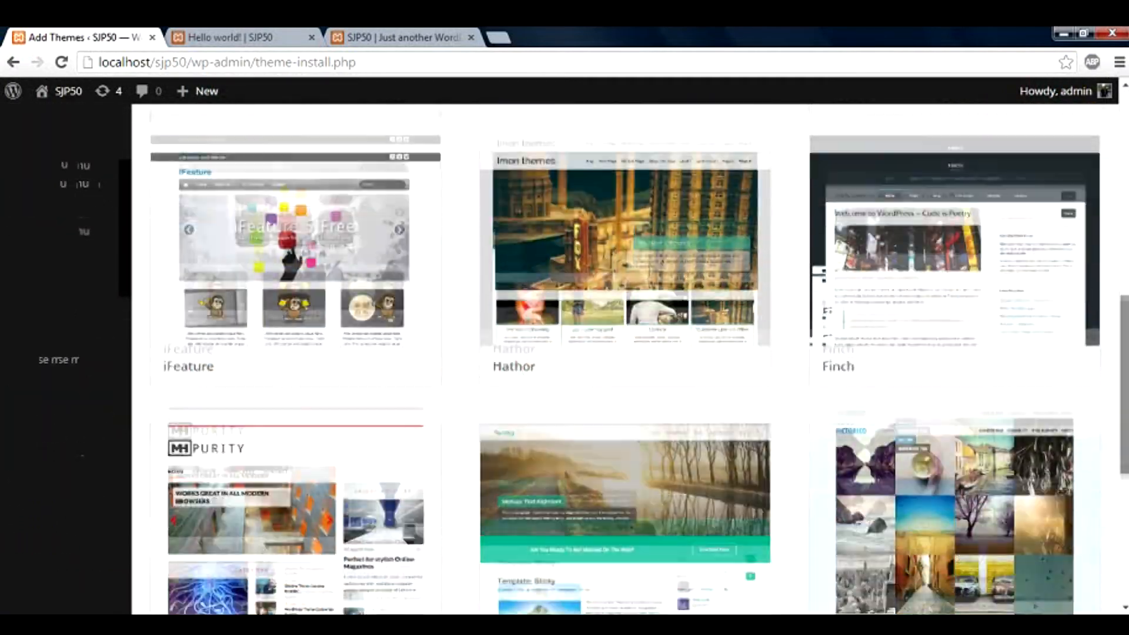
{"action": "scroll", "coordinate": [625, 358], "scroll_direction": "down", "scroll_amount": 5}
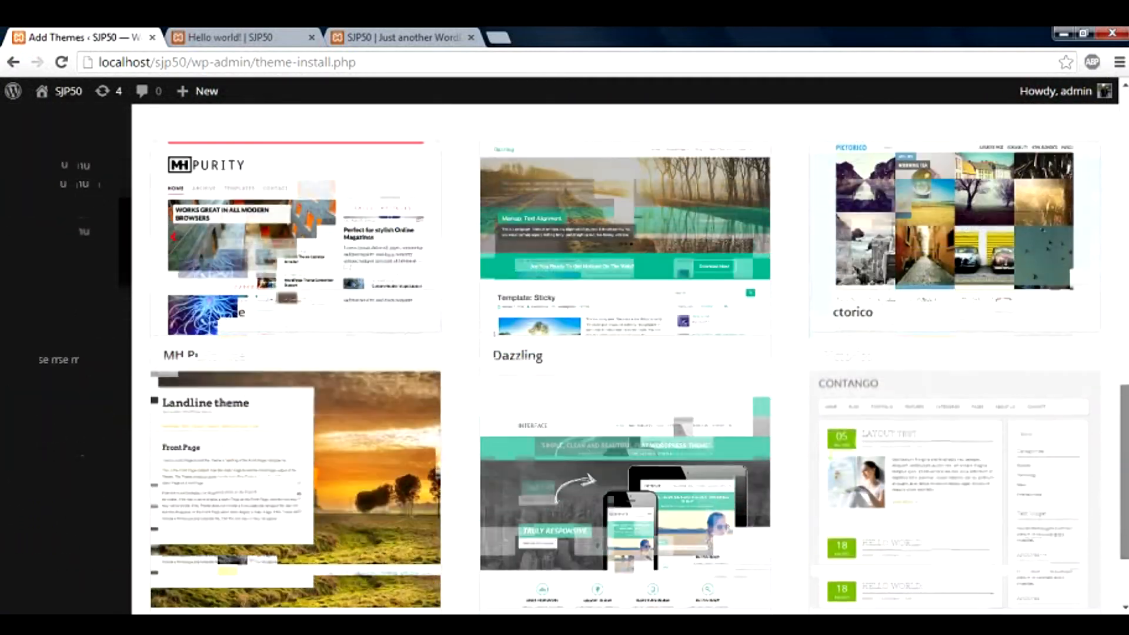
{"action": "scroll", "coordinate": [625, 359], "scroll_direction": "down", "scroll_amount": 2}
{"action": "scroll", "coordinate": [625, 358], "scroll_direction": "up", "scroll_amount": 2}
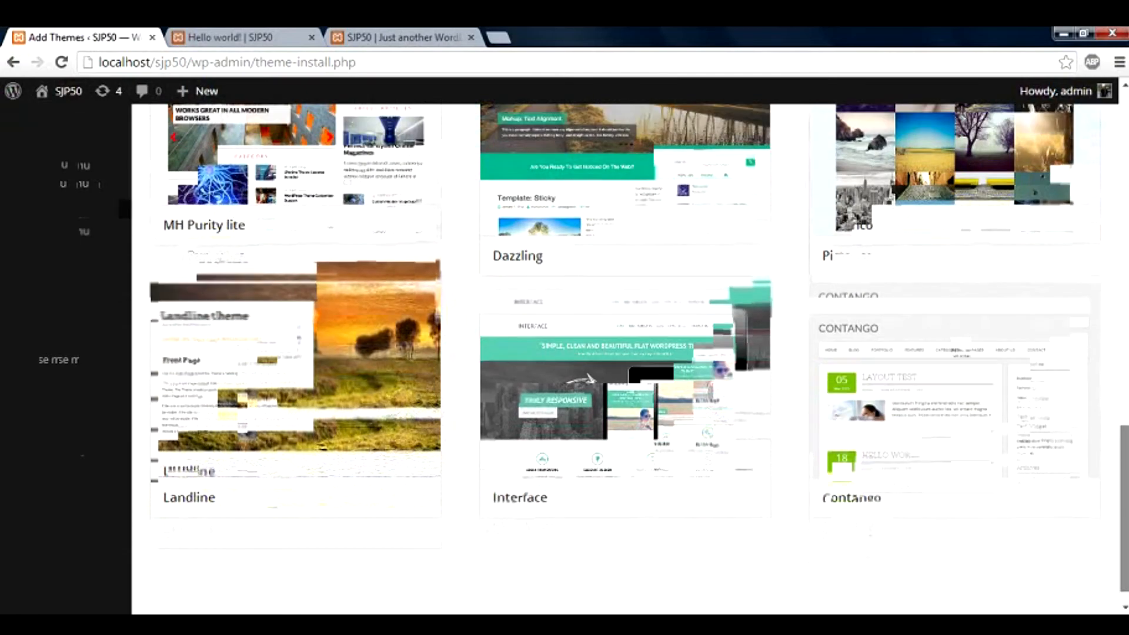
{"action": "scroll", "coordinate": [624, 359], "scroll_direction": "up", "scroll_amount": 5}
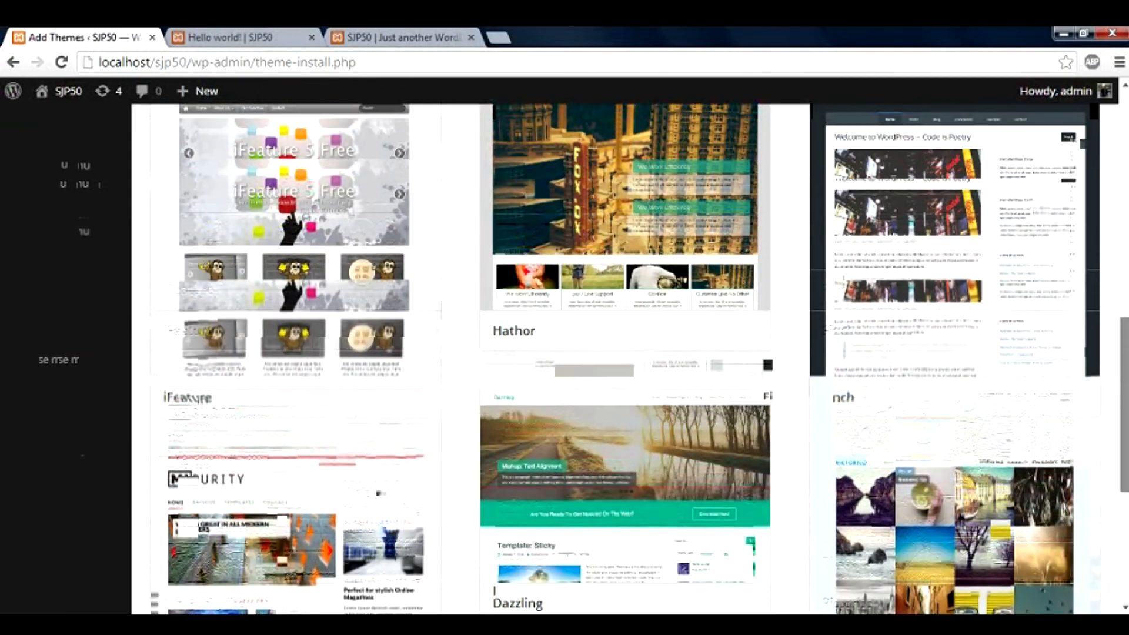
{"action": "scroll", "coordinate": [625, 359], "scroll_direction": "up", "scroll_amount": 5}
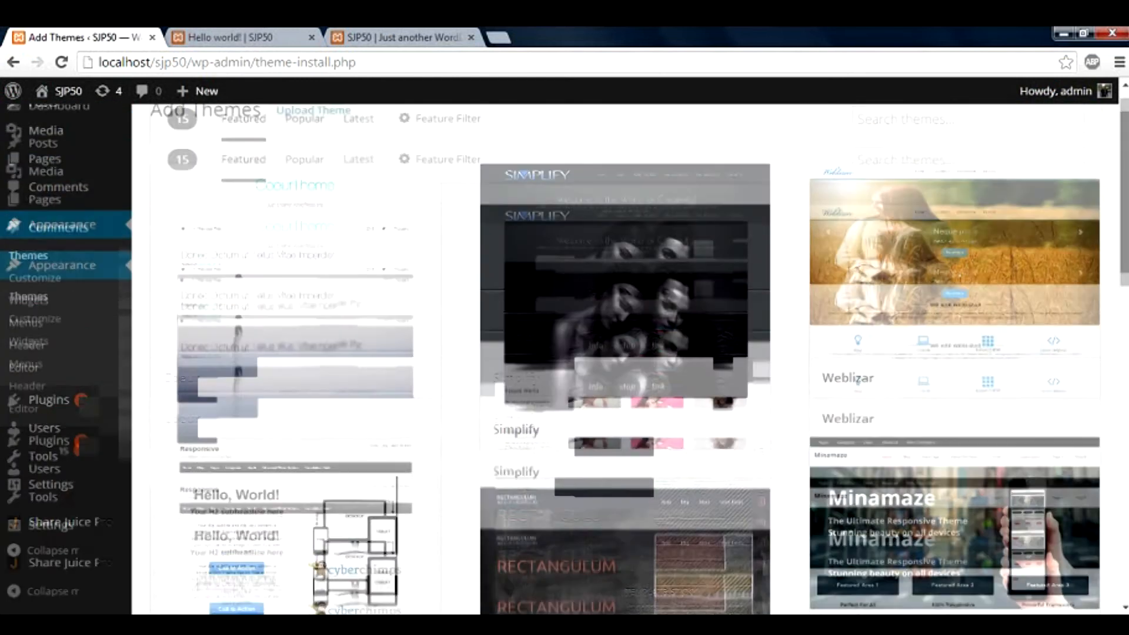
{"action": "left_click_drag", "start_coordinate": [1124, 197], "coordinate": [1124, 184]}
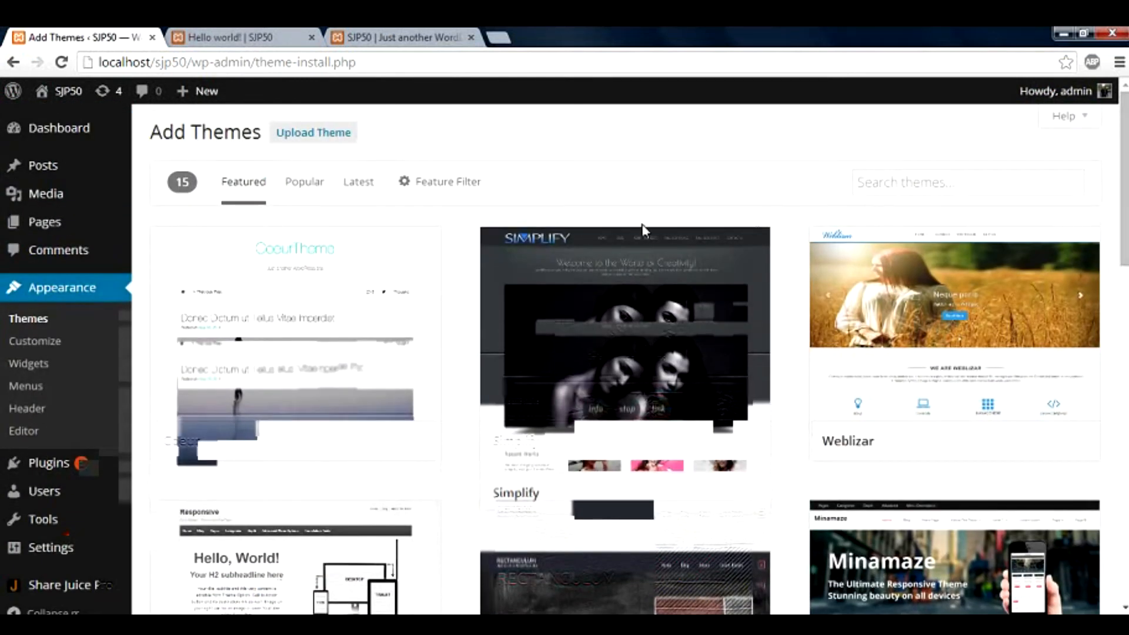
Focus the Search themes box, then go to Plugins > Installed Plugins
{"action": "left_click", "coordinate": [870, 186]}
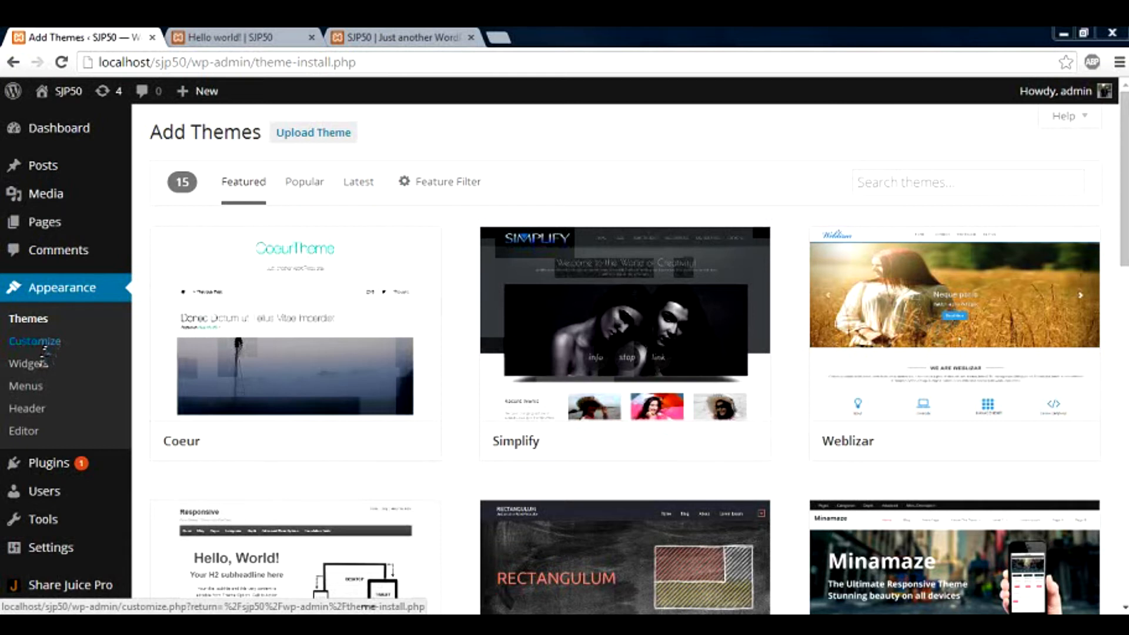
{"action": "mouse_move", "coordinate": [75, 461]}
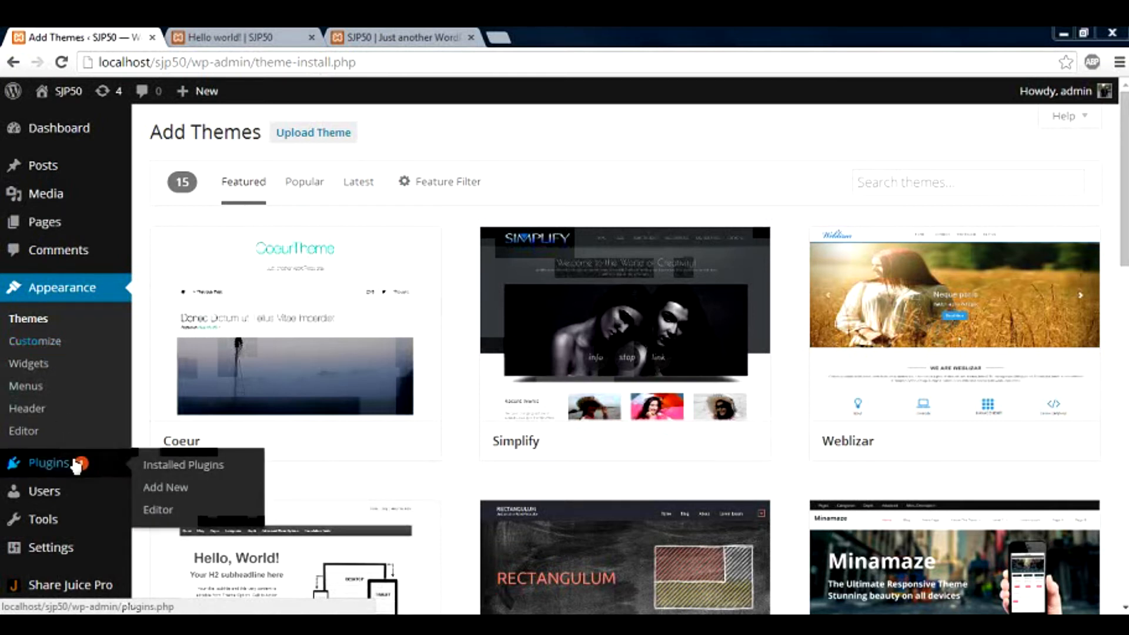
{"action": "left_click", "coordinate": [181, 466]}
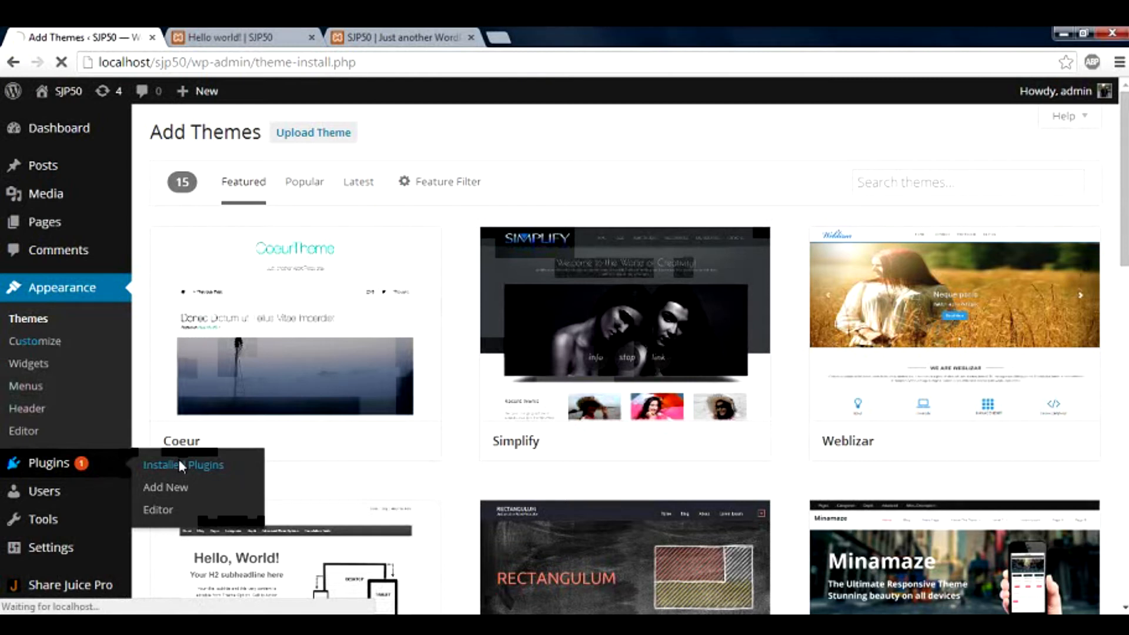
Activate Twenty Fourteen from Appearance > Themes and reload the Hello world post with F5
{"action": "left_click", "coordinate": [85, 318]}
{"action": "left_click", "coordinate": [45, 320]}
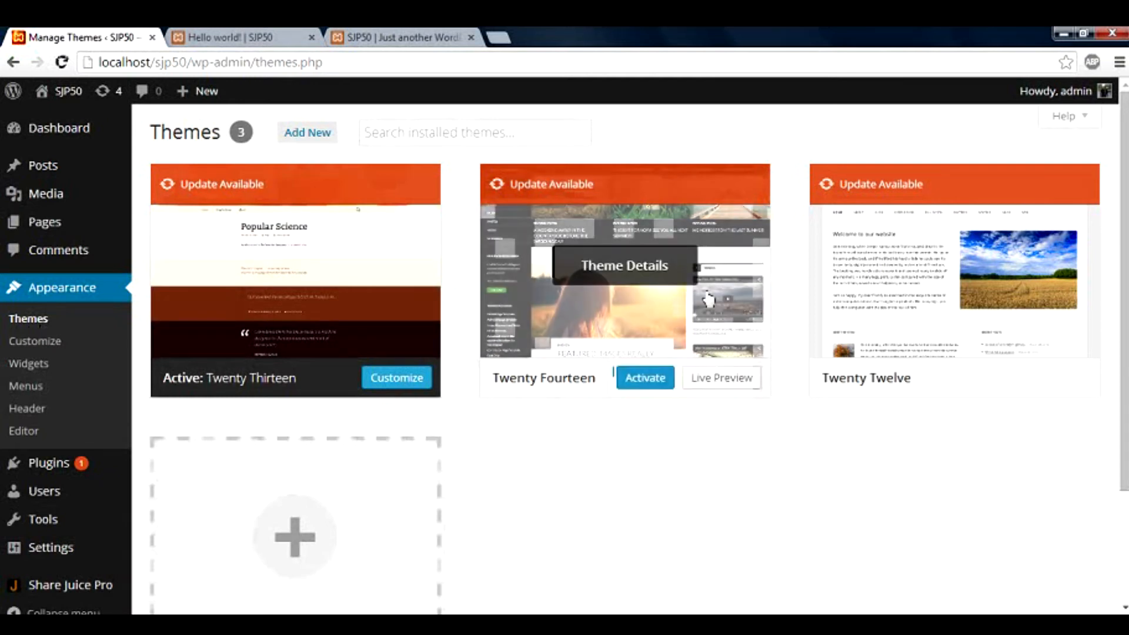
{"action": "left_click", "coordinate": [663, 385]}
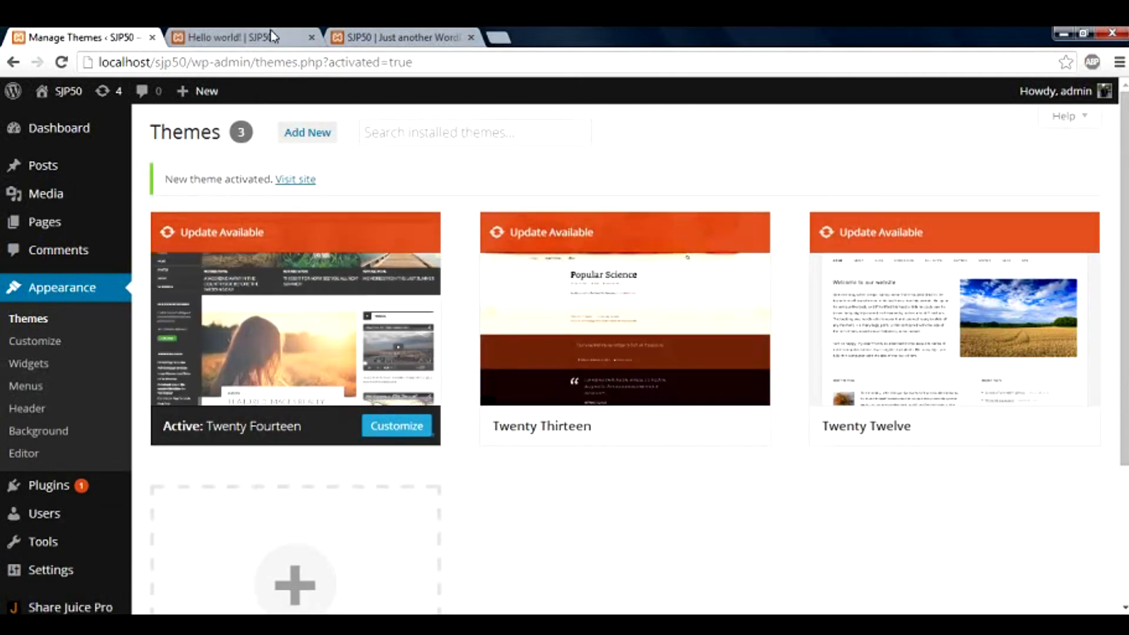
{"action": "left_click", "coordinate": [272, 36]}
{"action": "key", "text": "F5"}
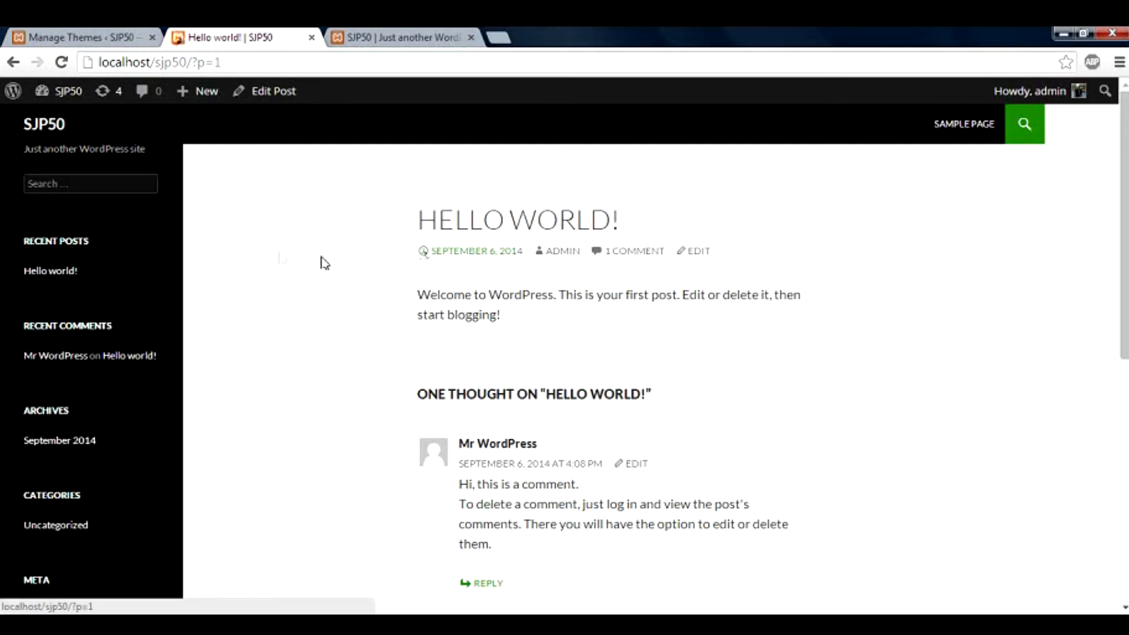
Select the Archives sidebar section on the Hello world post, then open Appearance > Widgets
{"action": "left_click", "coordinate": [117, 36]}
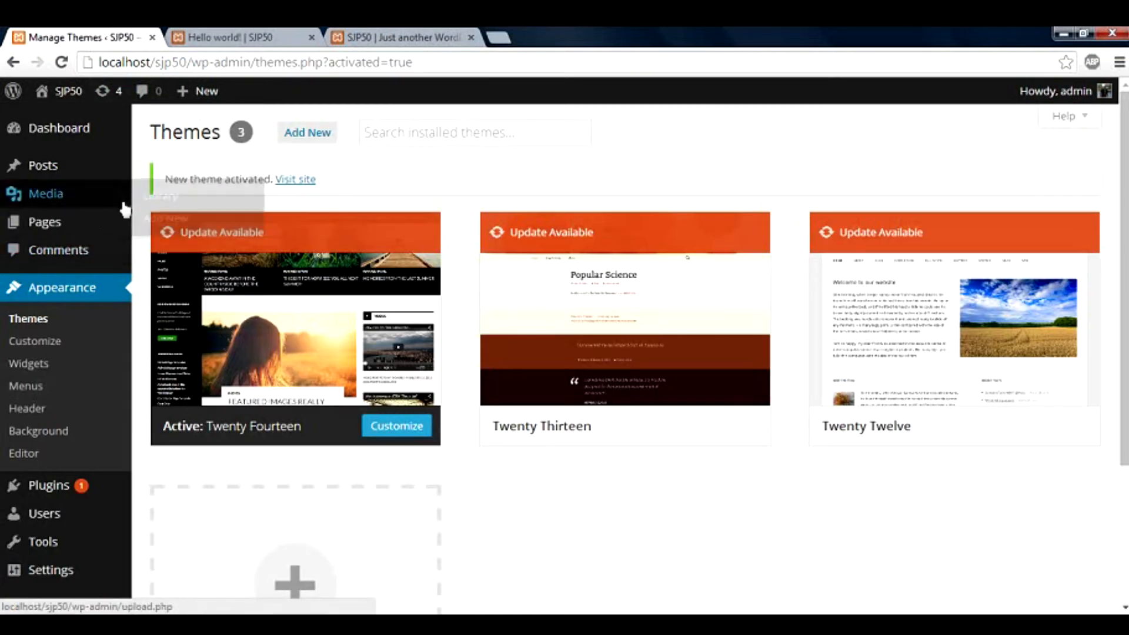
{"action": "left_click", "coordinate": [231, 37]}
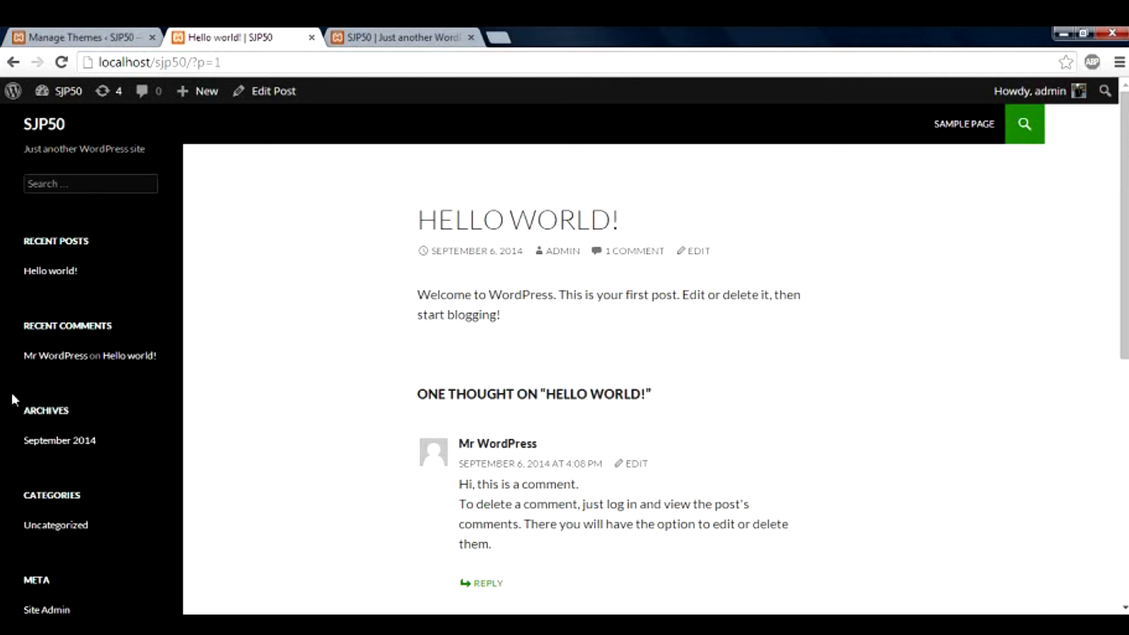
{"action": "left_click_drag", "start_coordinate": [12, 393], "coordinate": [117, 442]}
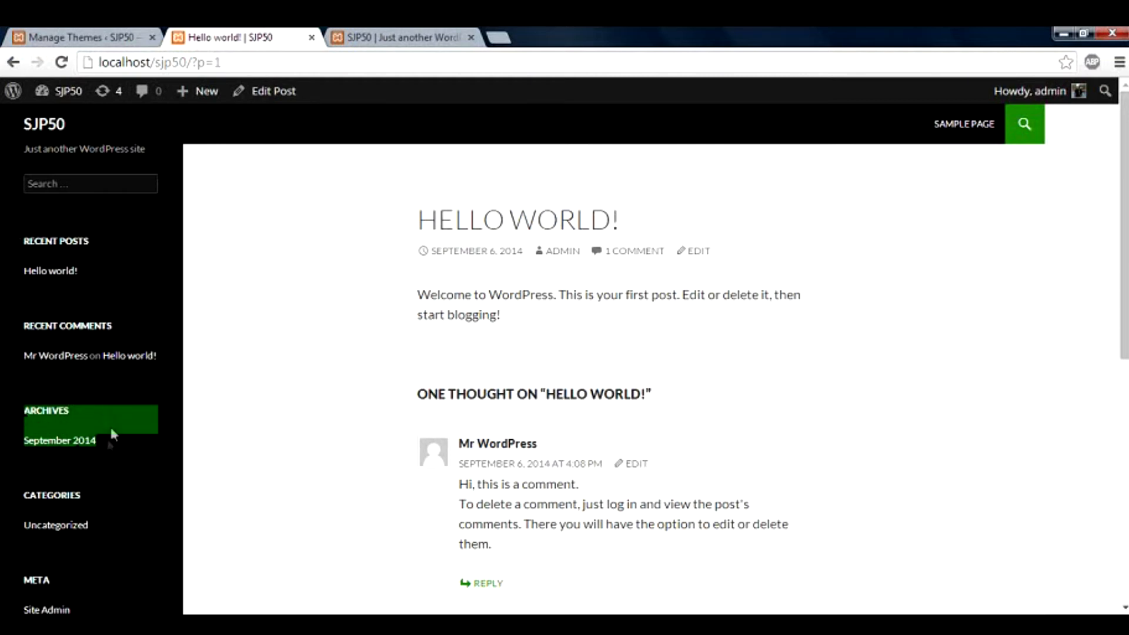
{"action": "left_click", "coordinate": [97, 37]}
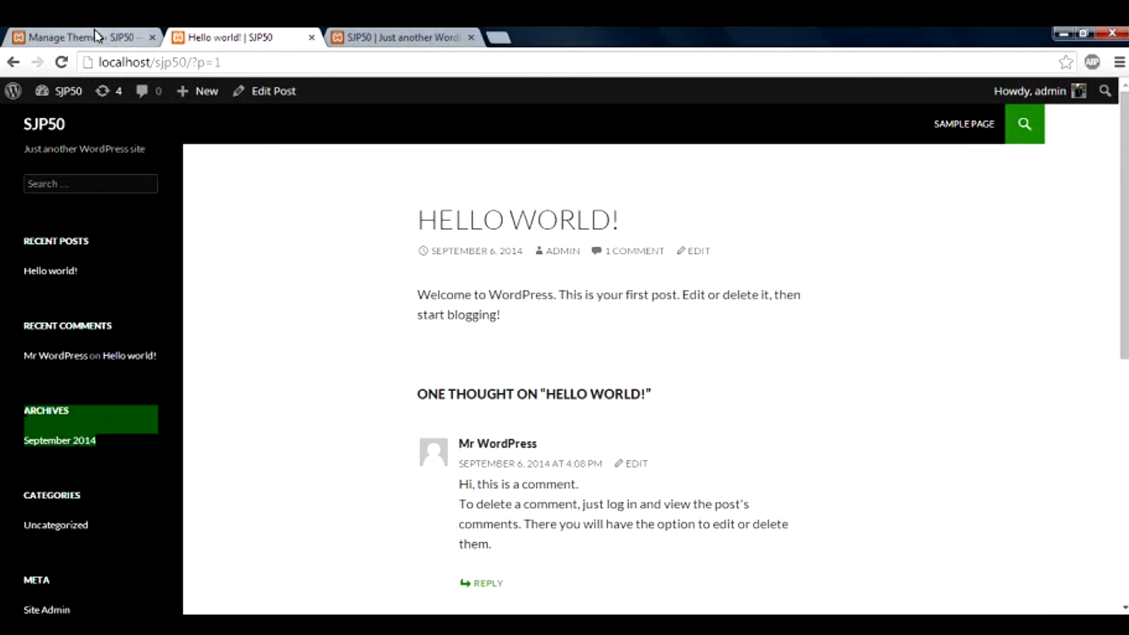
{"action": "left_click", "coordinate": [68, 367]}
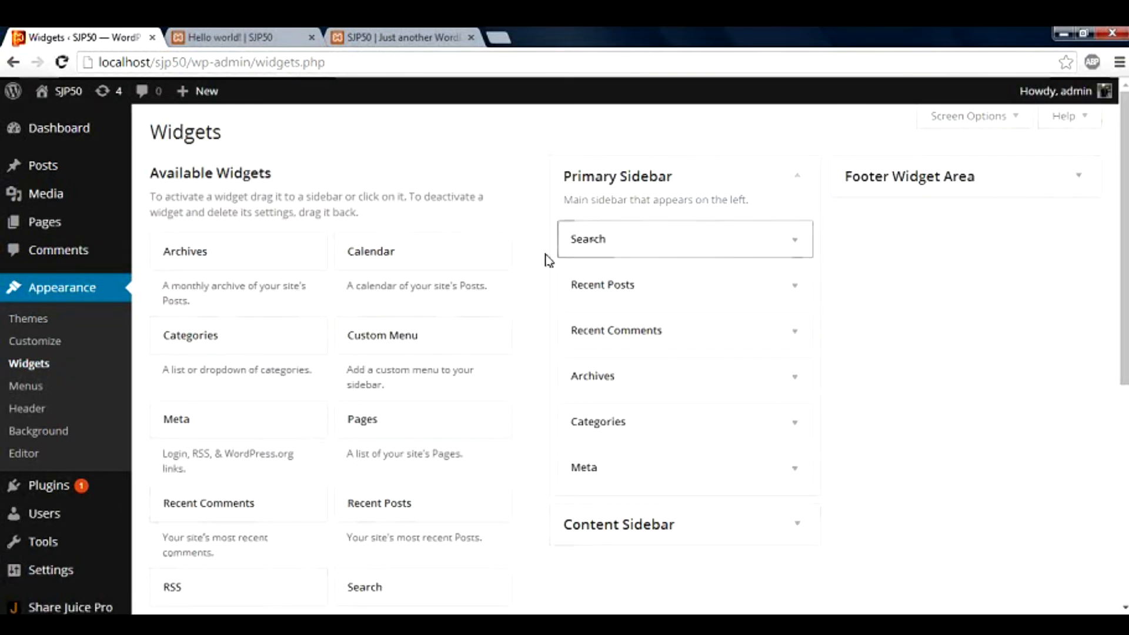
Try dragging Custom Menu into the Primary Sidebar, compare with the live post, then open Customize
{"action": "left_click_drag", "start_coordinate": [496, 345], "coordinate": [454, 345]}
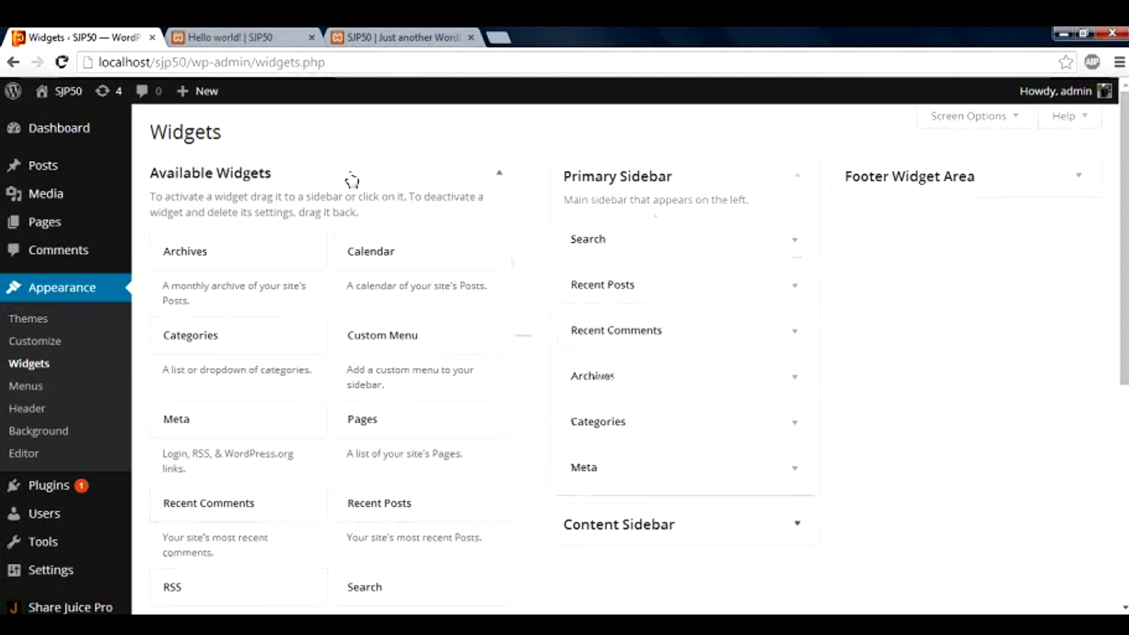
{"action": "left_click", "coordinate": [275, 44]}
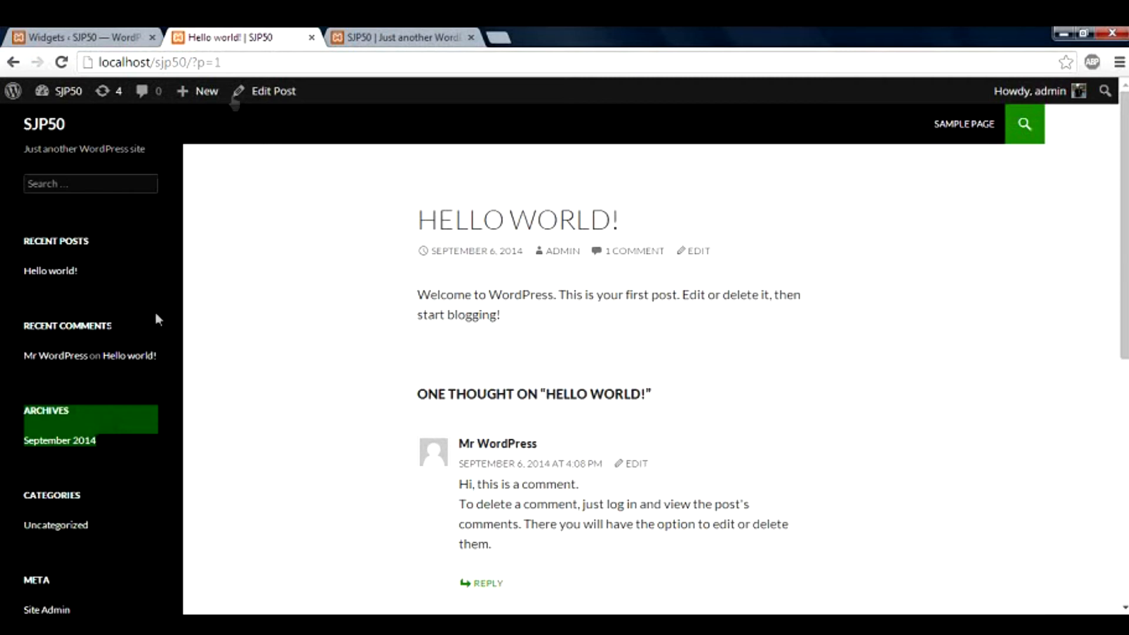
{"action": "left_click", "coordinate": [82, 37]}
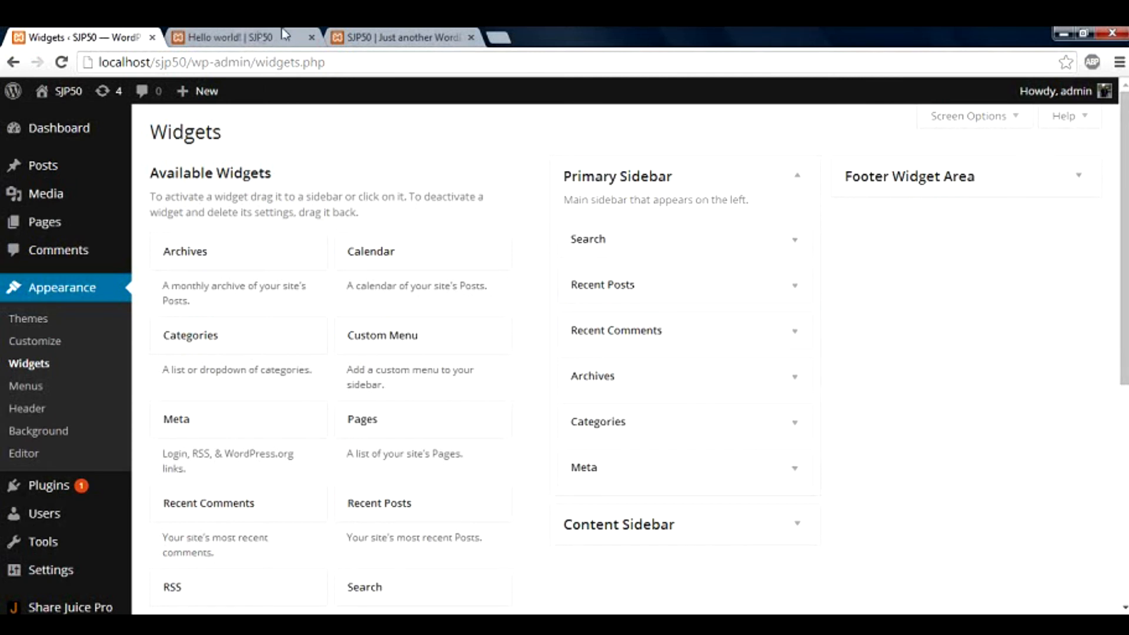
{"action": "left_click", "coordinate": [261, 38]}
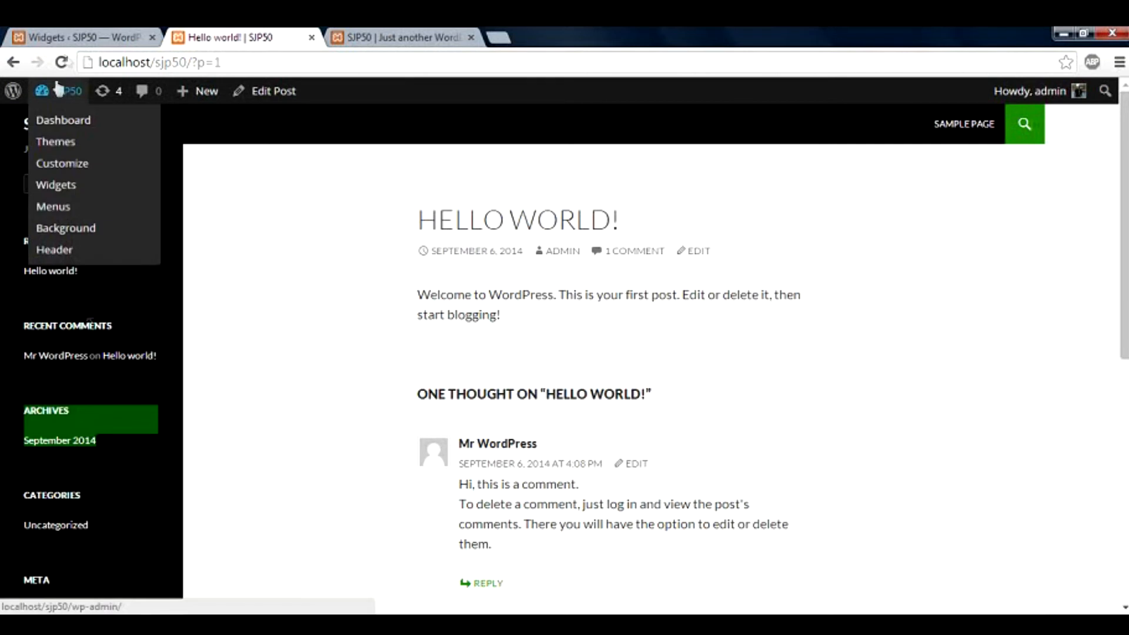
{"action": "left_click", "coordinate": [77, 37]}
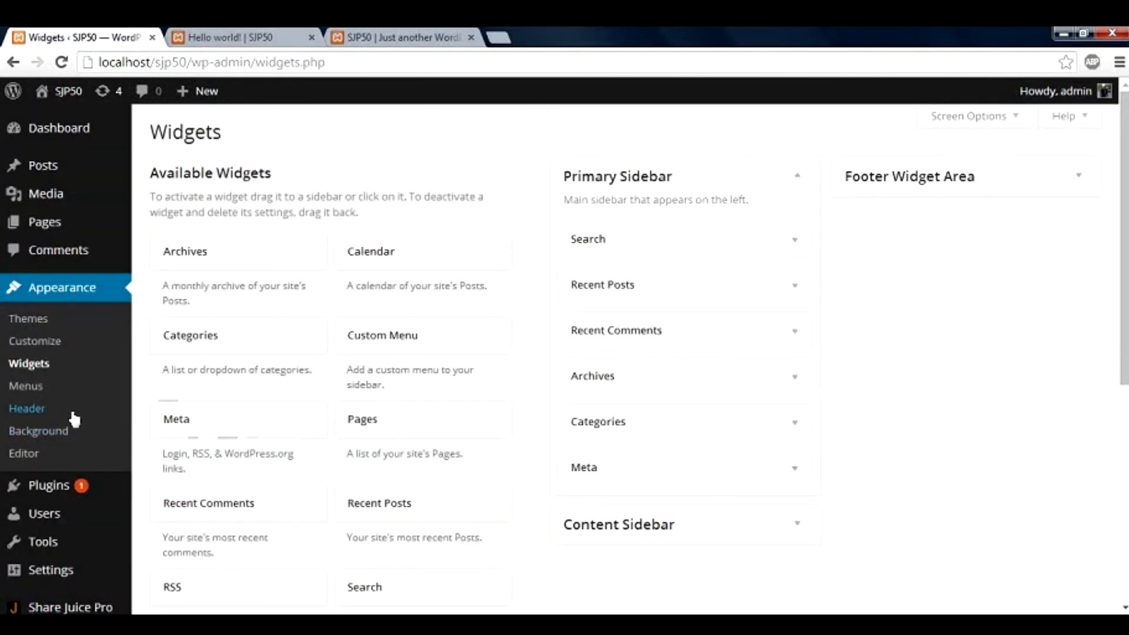
{"action": "left_click", "coordinate": [36, 341]}
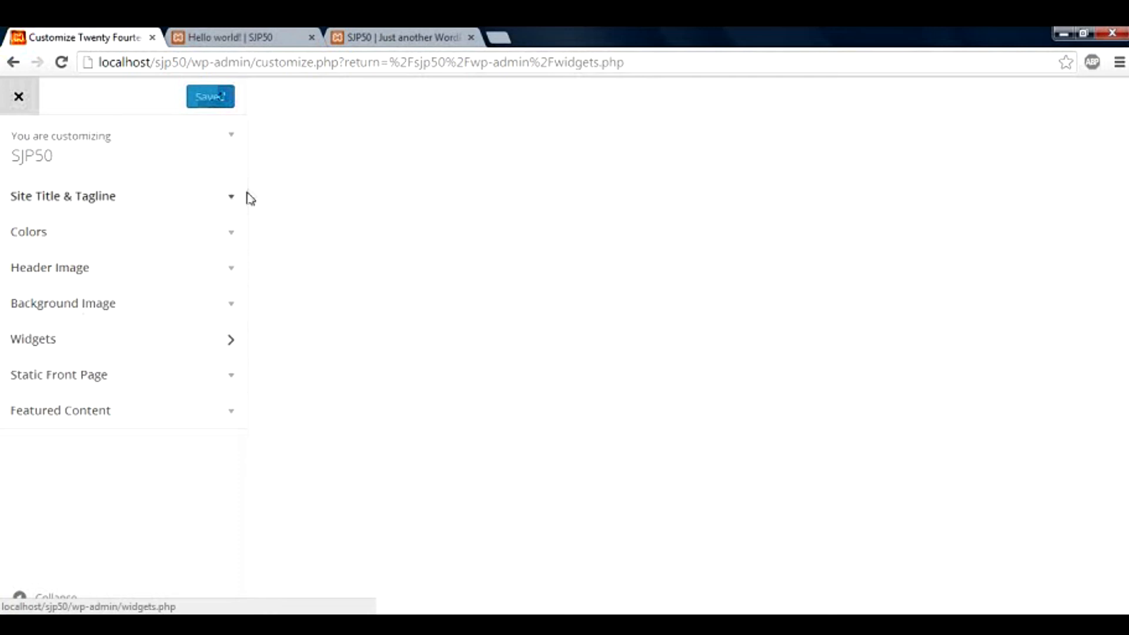
{"action": "left_click", "coordinate": [233, 202]}
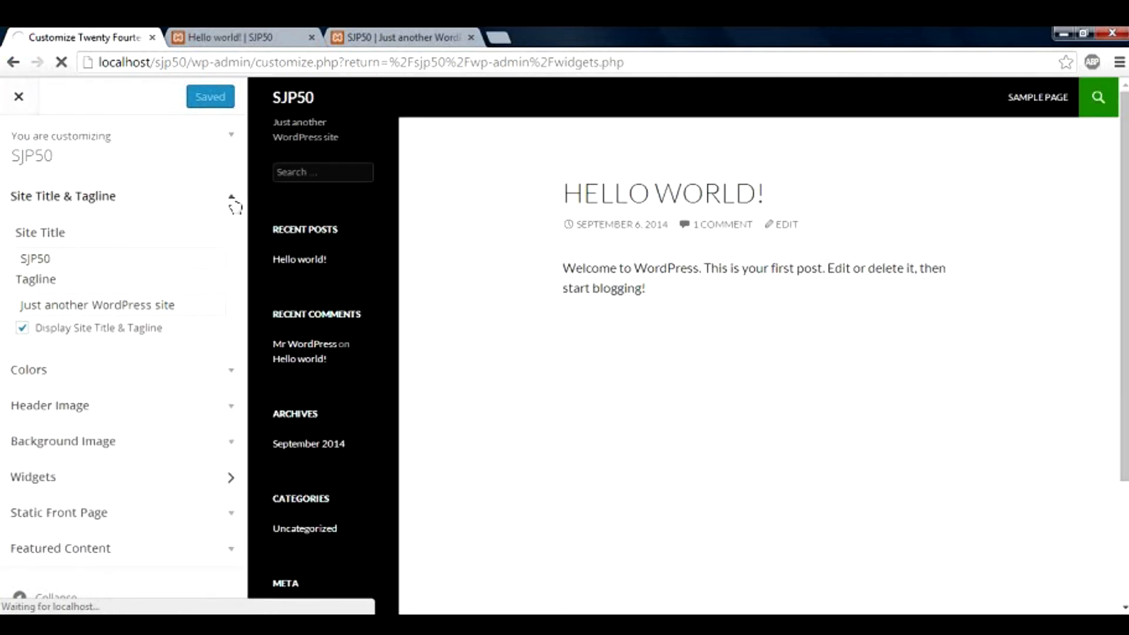
{"action": "left_click", "coordinate": [234, 205]}
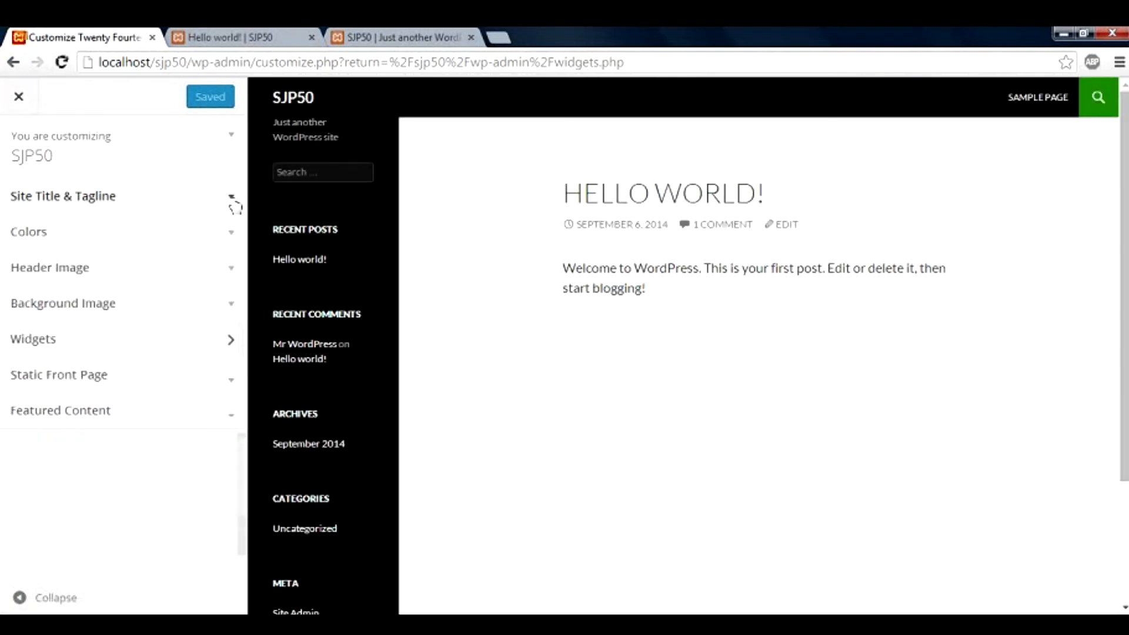
{"action": "left_click", "coordinate": [230, 270]}
{"action": "left_click", "coordinate": [230, 270]}
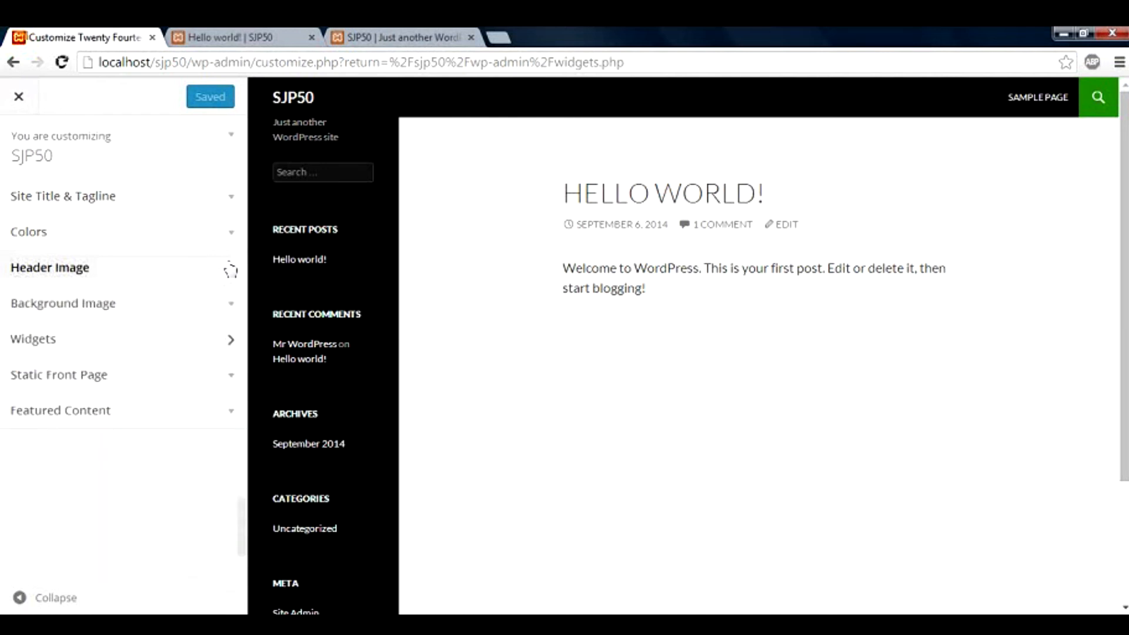
{"action": "left_click", "coordinate": [229, 341]}
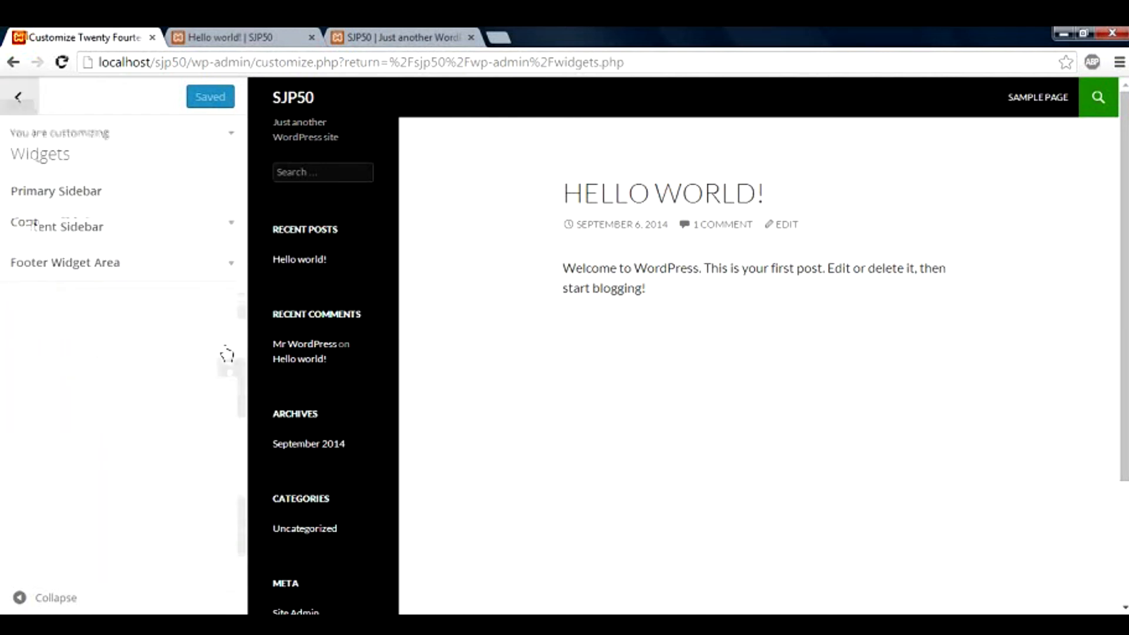
{"action": "left_click", "coordinate": [20, 99]}
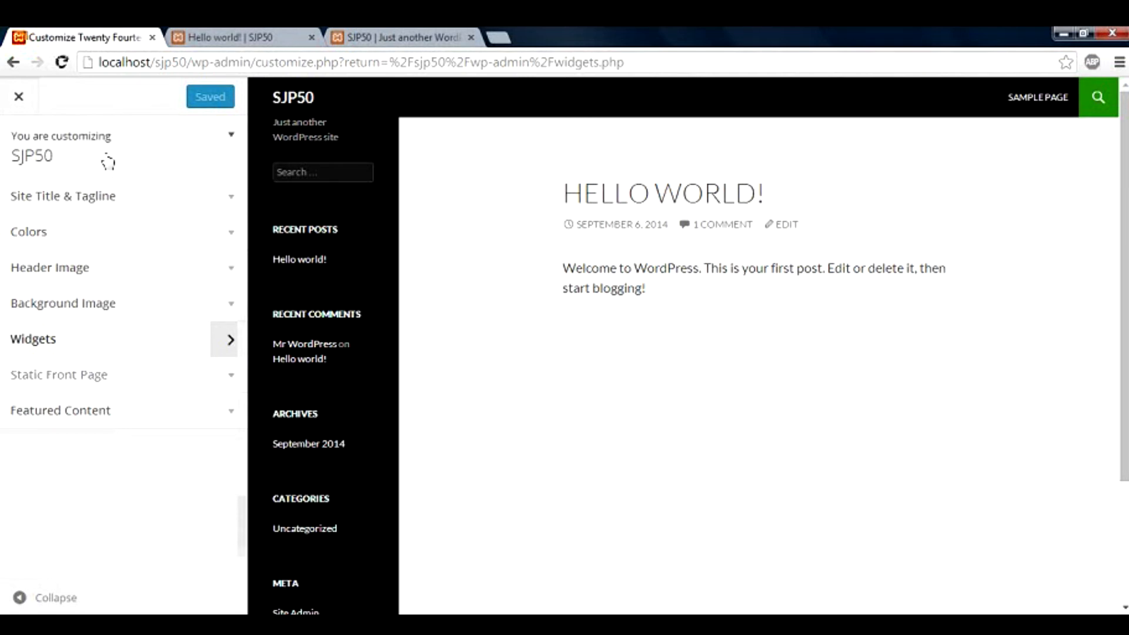
{"action": "left_click", "coordinate": [15, 70]}
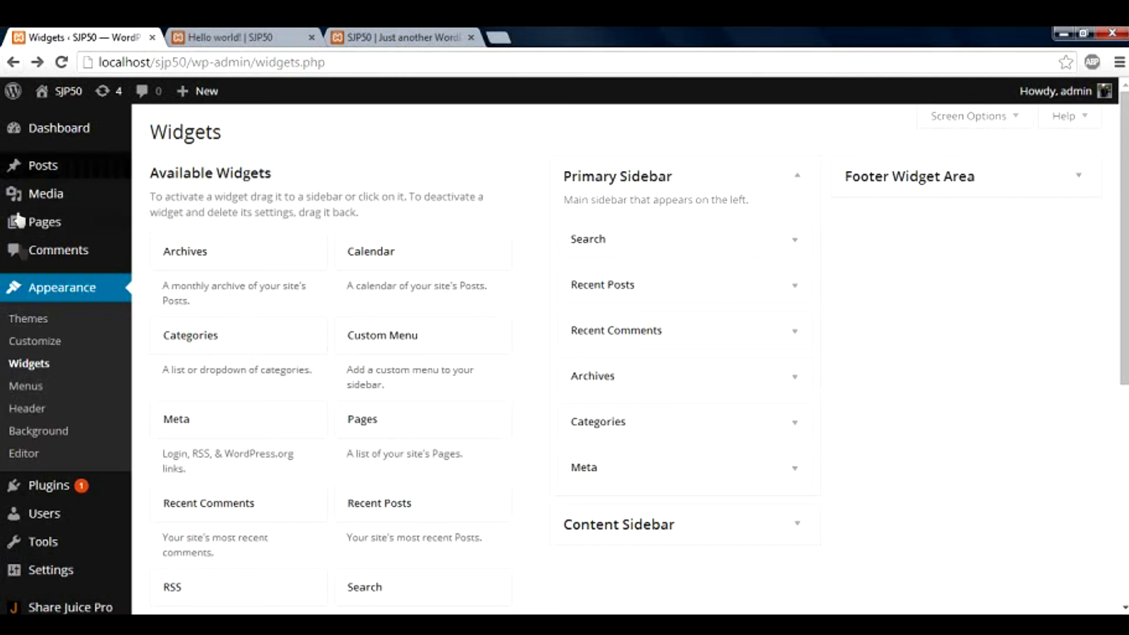
Open Appearance > Menus, check the Hello world post, and return to Edit Menus
{"action": "left_click", "coordinate": [42, 388]}
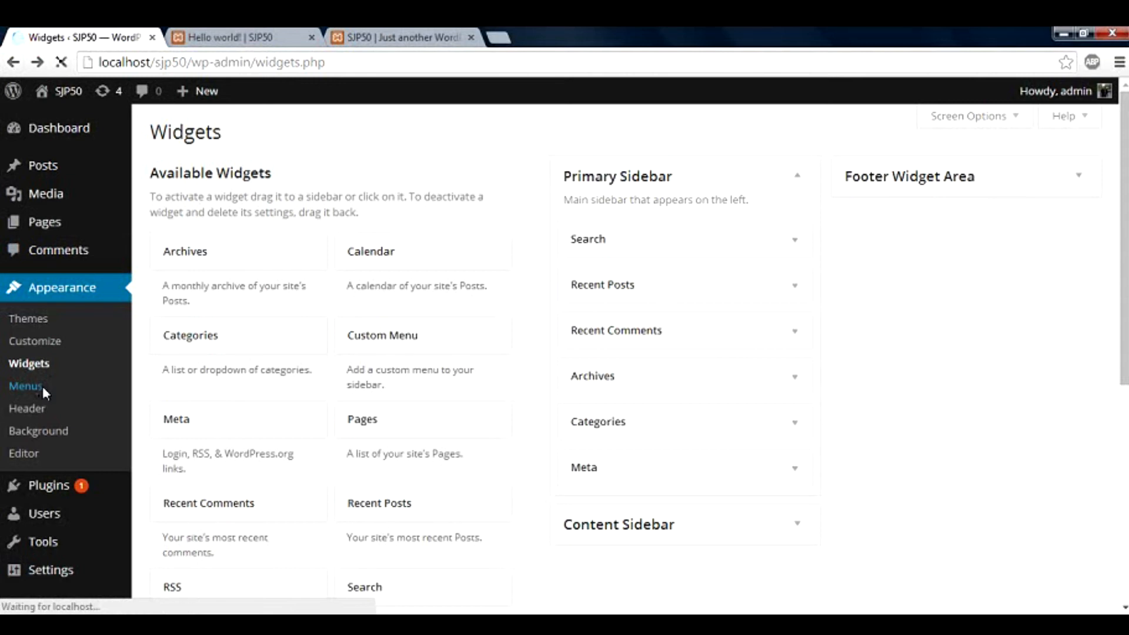
{"action": "left_click", "coordinate": [266, 38]}
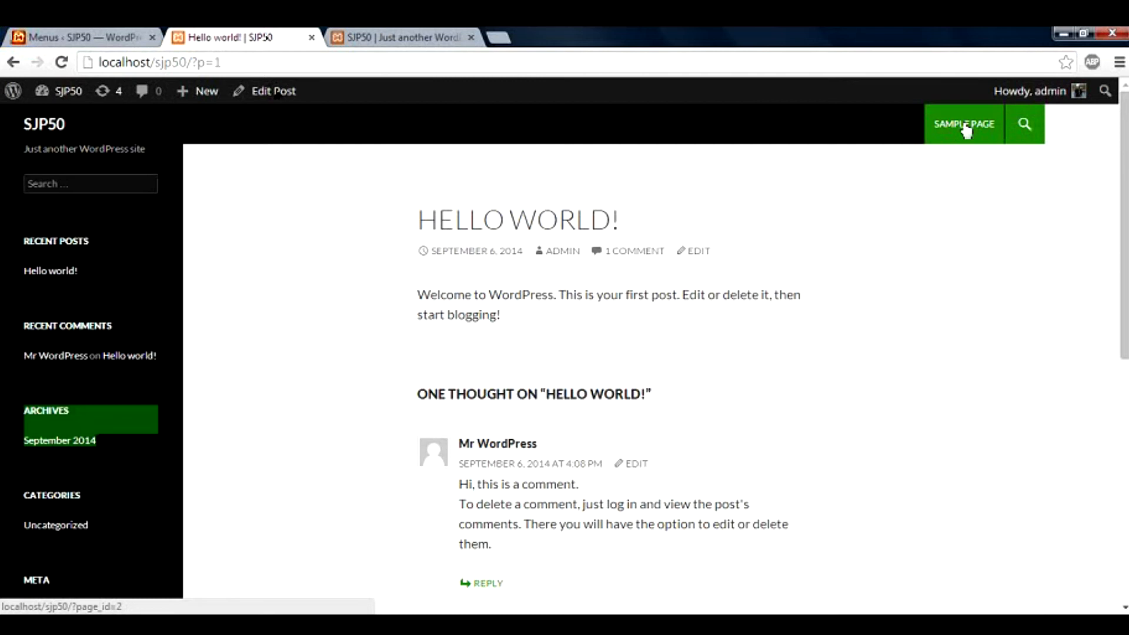
{"action": "left_click", "coordinate": [82, 37]}
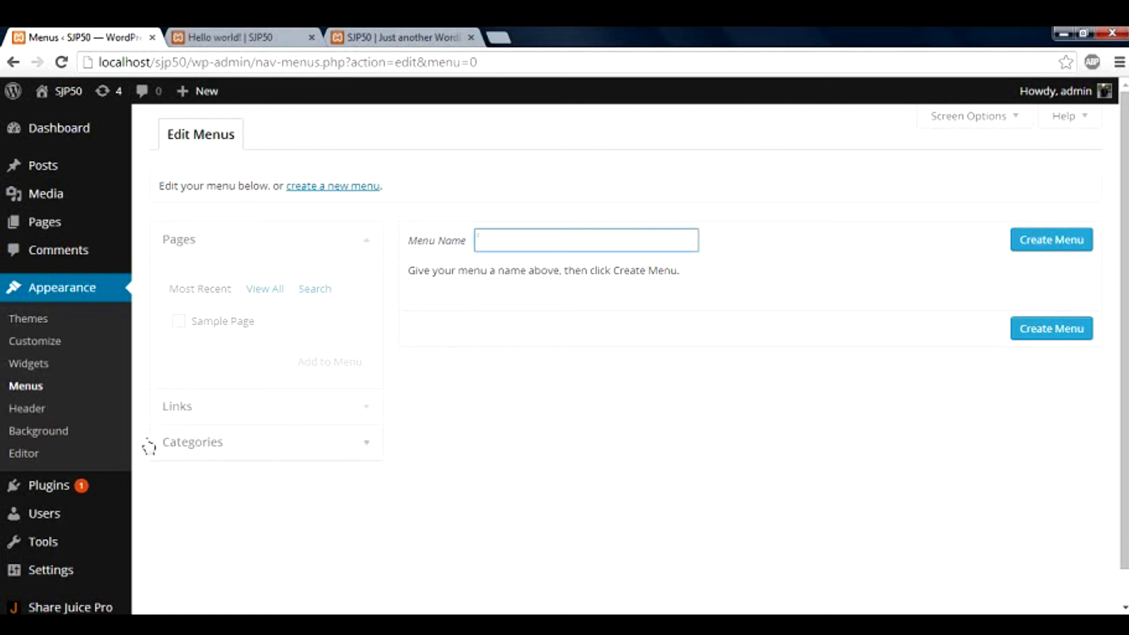
{"action": "left_click", "coordinate": [32, 465]}
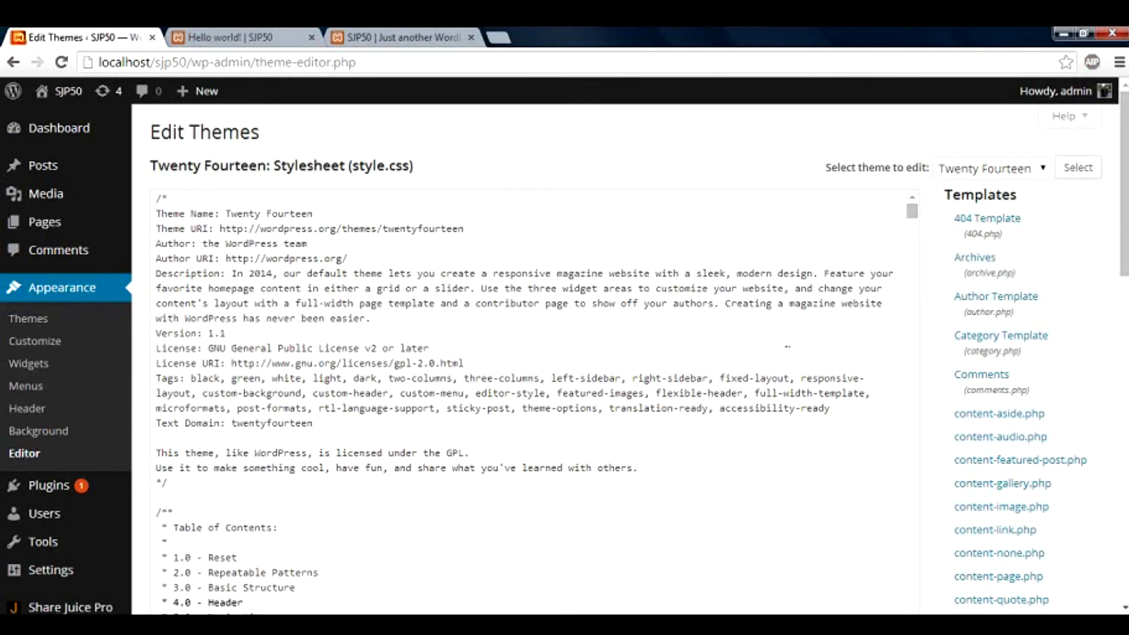
{"action": "scroll", "coordinate": [1029, 467], "scroll_direction": "down", "scroll_amount": 3}
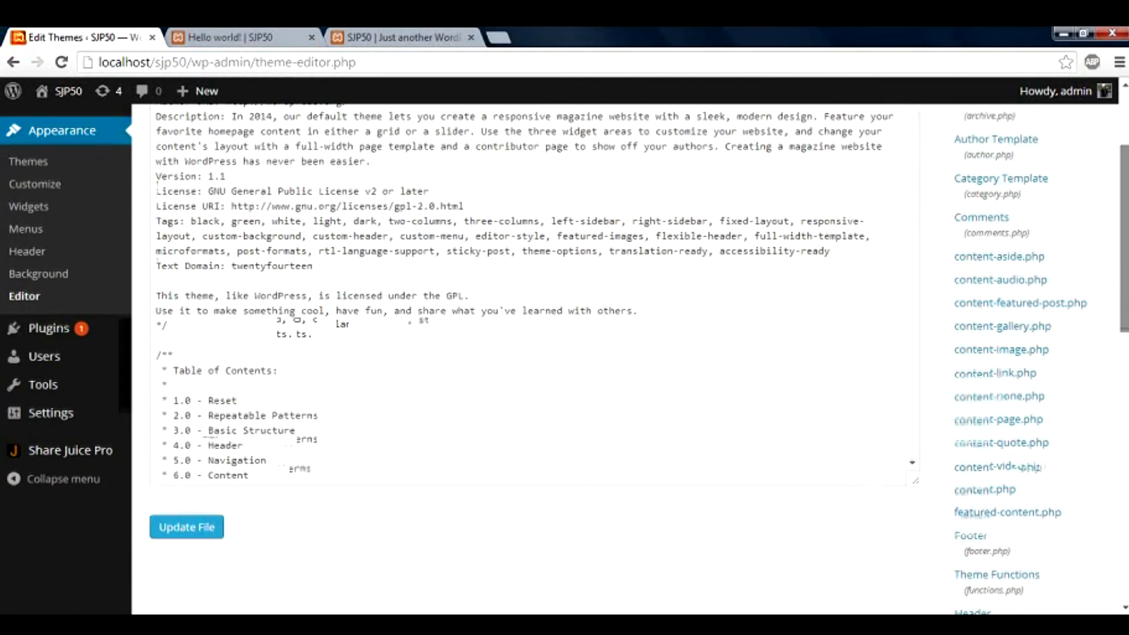
{"action": "scroll", "coordinate": [1028, 467], "scroll_direction": "up", "scroll_amount": 4}
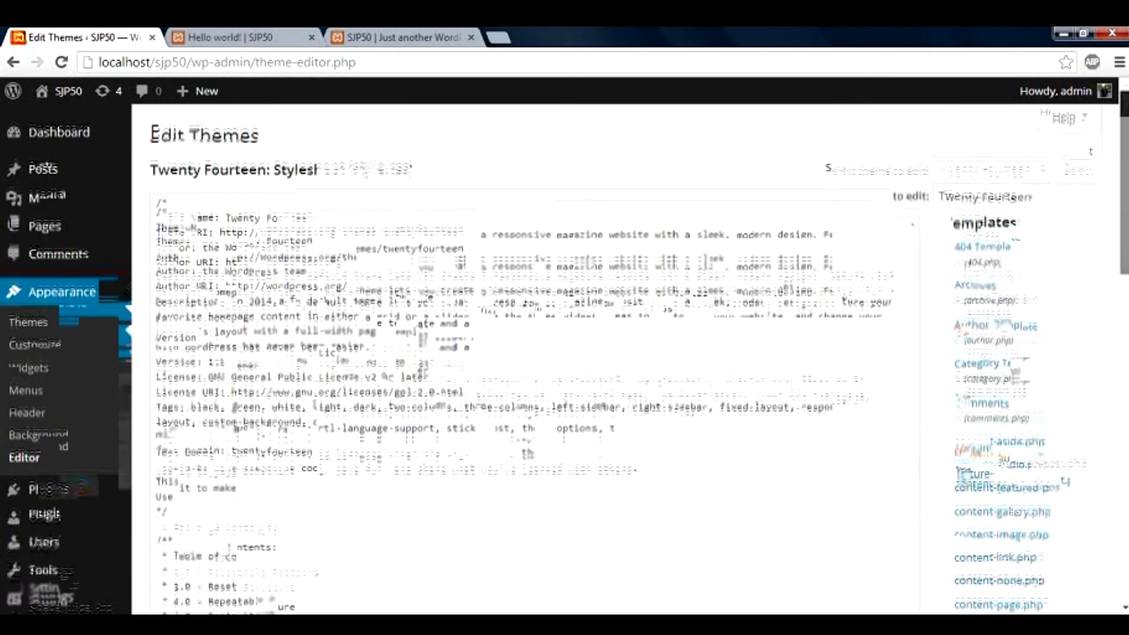
{"action": "scroll", "coordinate": [1125, 259], "scroll_direction": "down", "scroll_amount": 2}
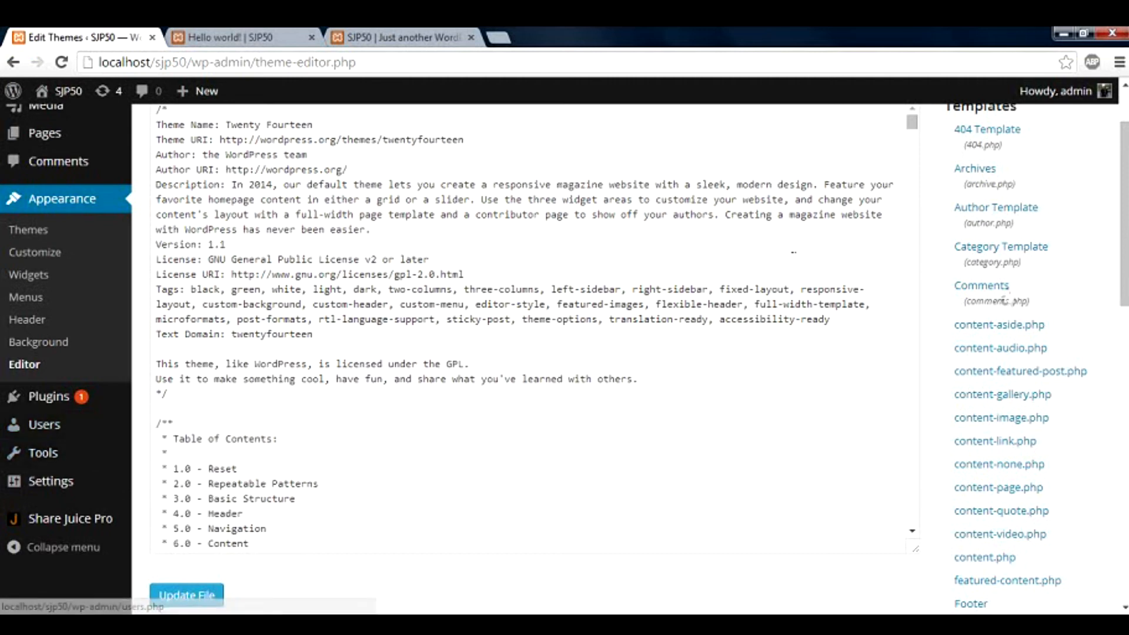
{"action": "mouse_move", "coordinate": [1124, 253]}
{"action": "left_mouse_down"}
{"action": "mouse_move", "coordinate": [1124, 220]}
{"action": "mouse_move", "coordinate": [1124, 234]}
{"action": "left_mouse_up"}
{"action": "left_click_drag", "start_coordinate": [1124, 194], "coordinate": [1124, 216]}
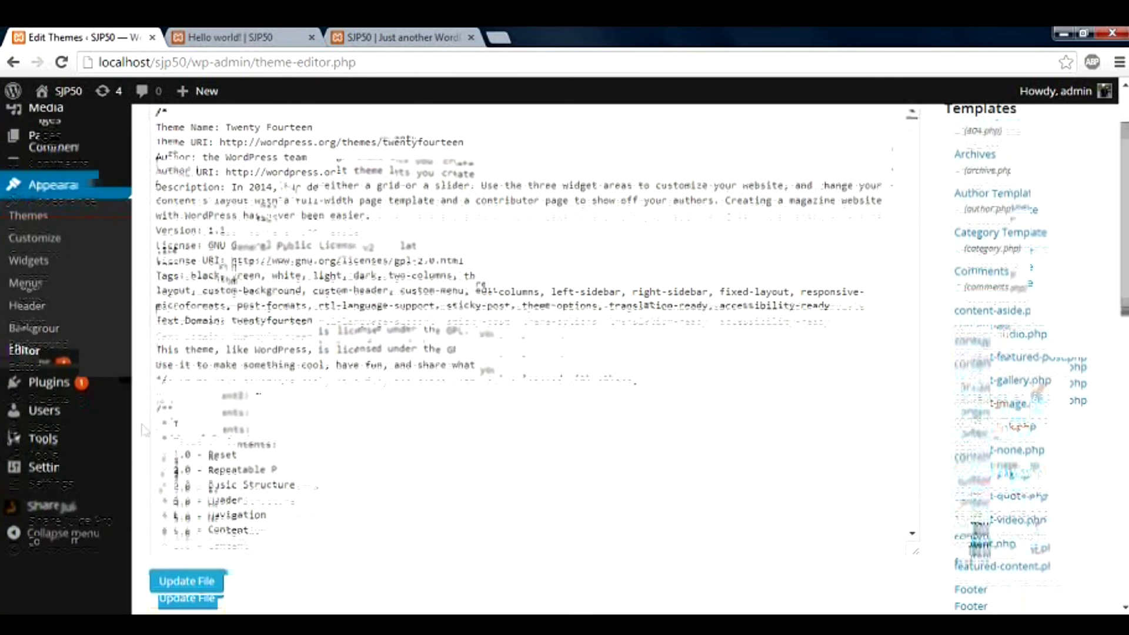
{"action": "mouse_move", "coordinate": [115, 435]}
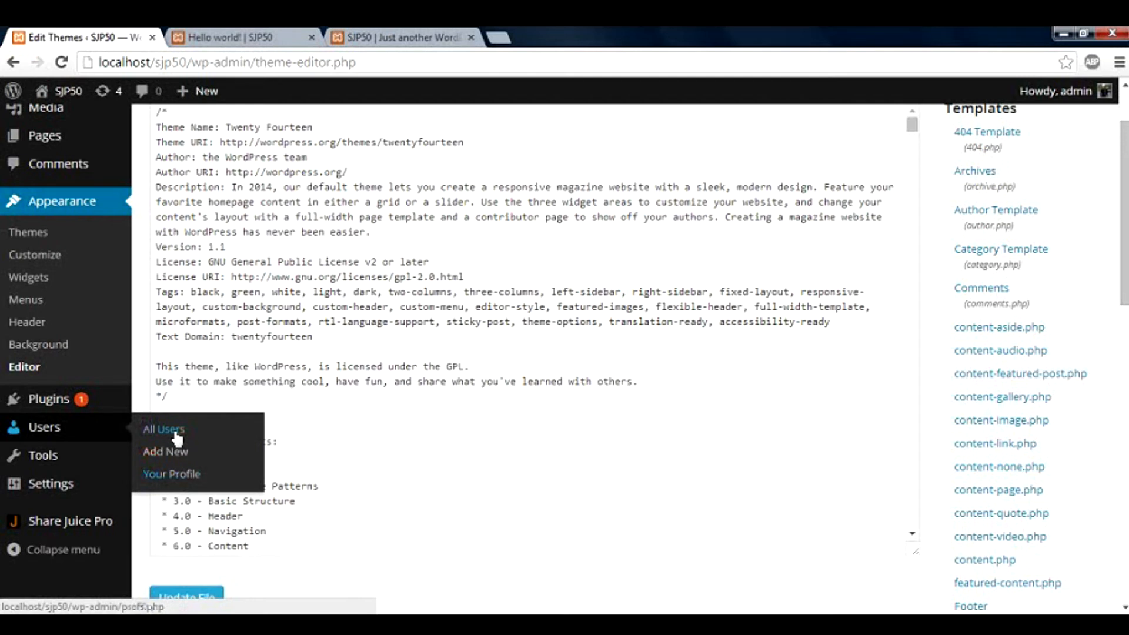
Open the All Users list and select every user in it
{"action": "left_click", "coordinate": [177, 438]}
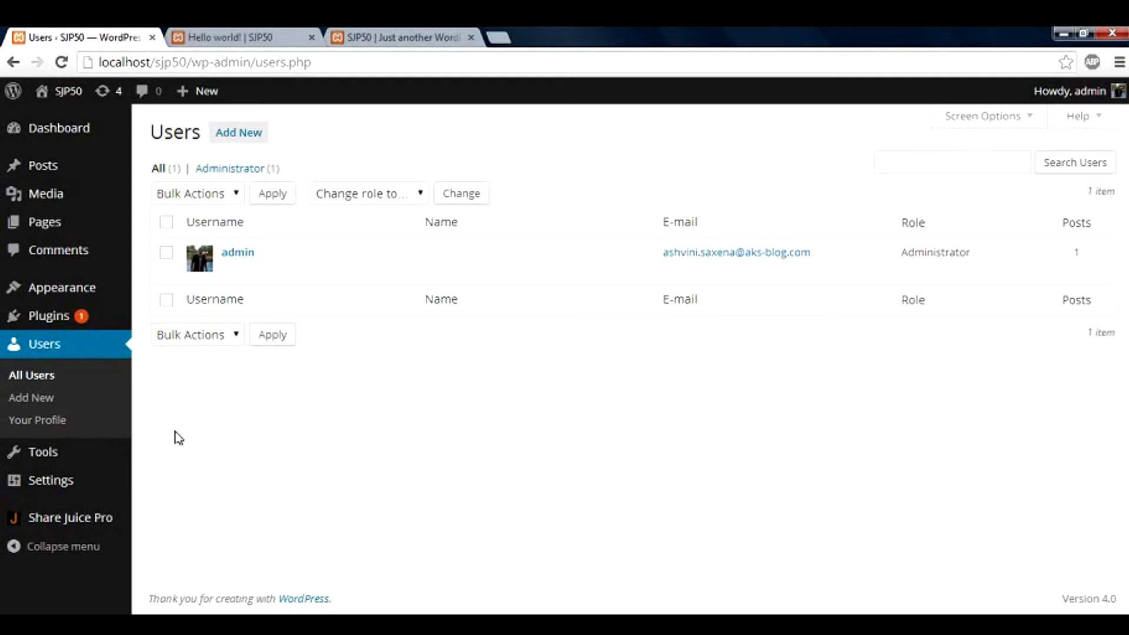
{"action": "left_click", "coordinate": [239, 132]}
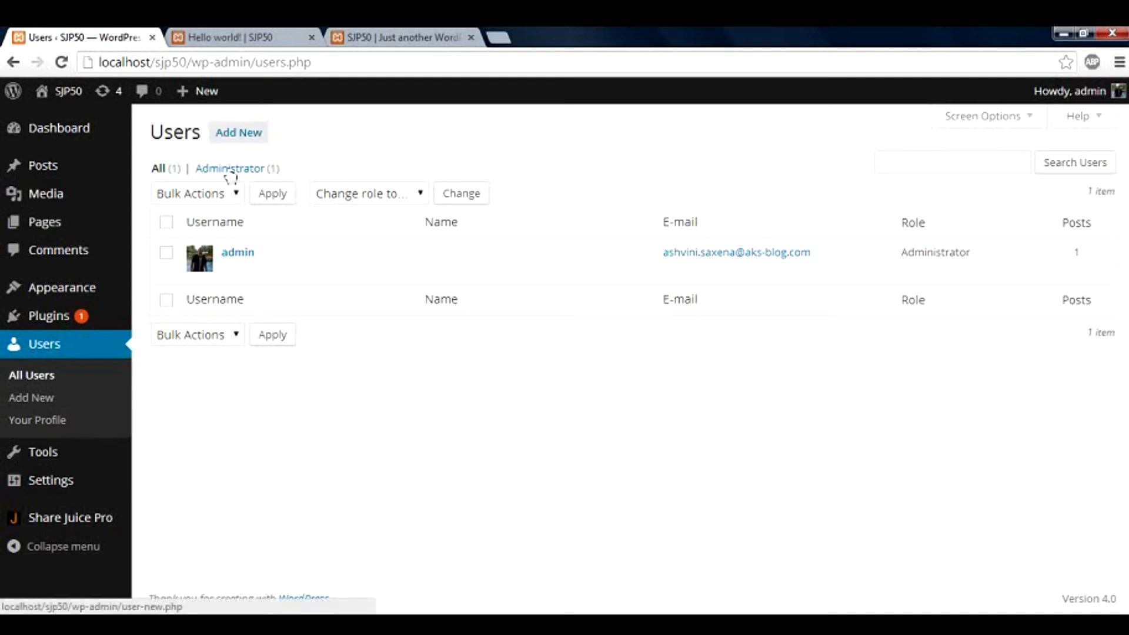
{"action": "left_click", "coordinate": [166, 222]}
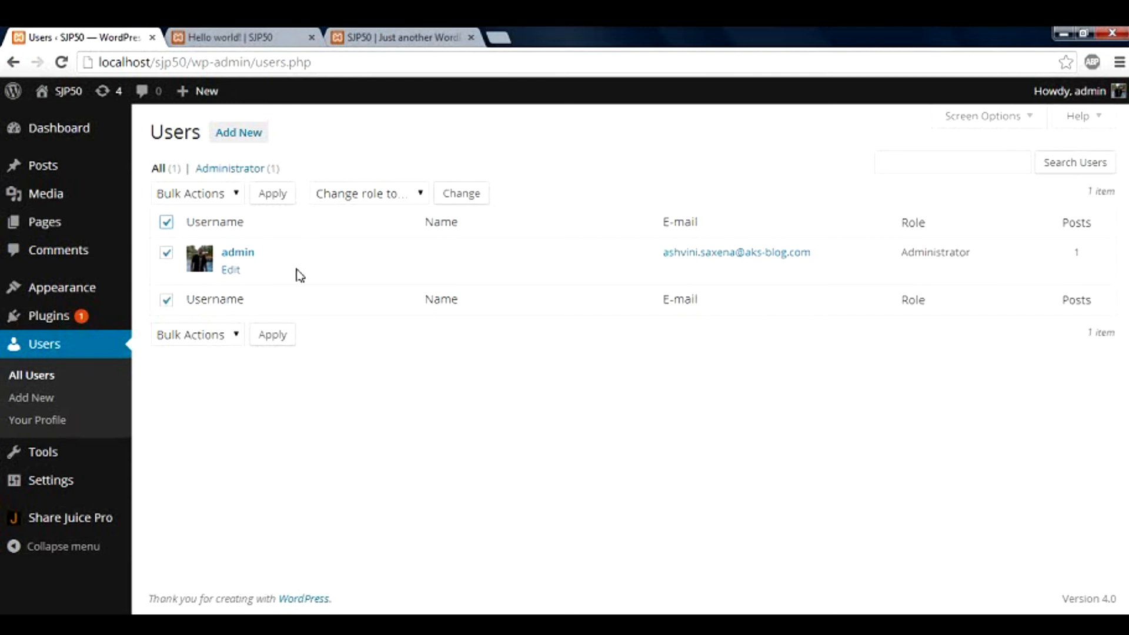
Inspect the Bulk Actions and Change role lists, closing both without applying anything
{"action": "left_click", "coordinate": [234, 198]}
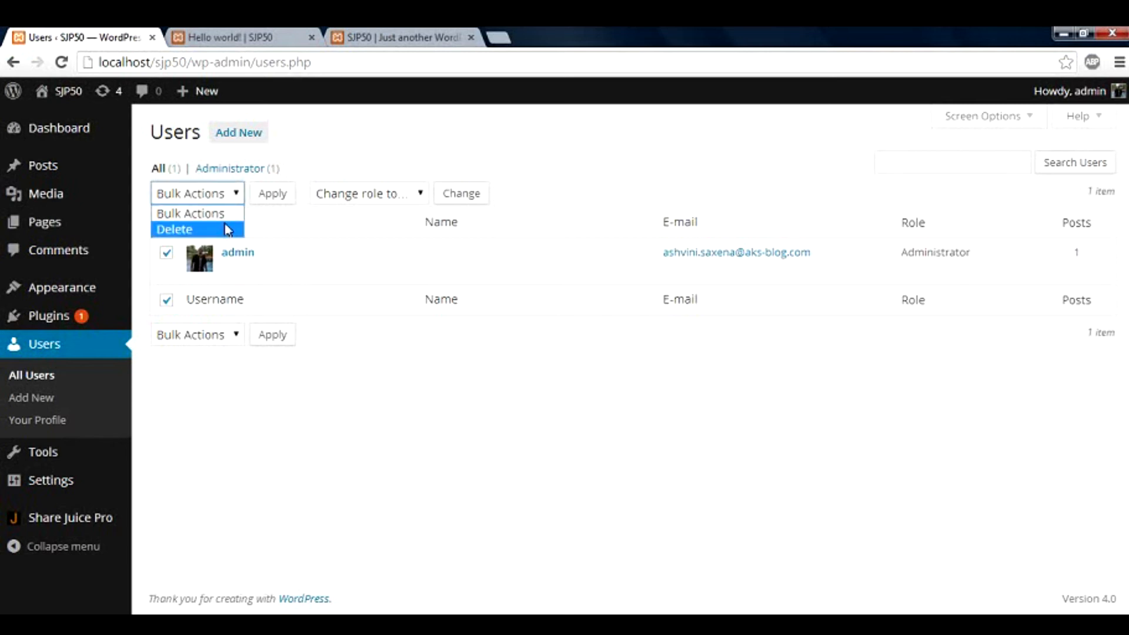
{"action": "left_click", "coordinate": [333, 409]}
{"action": "left_click", "coordinate": [397, 194]}
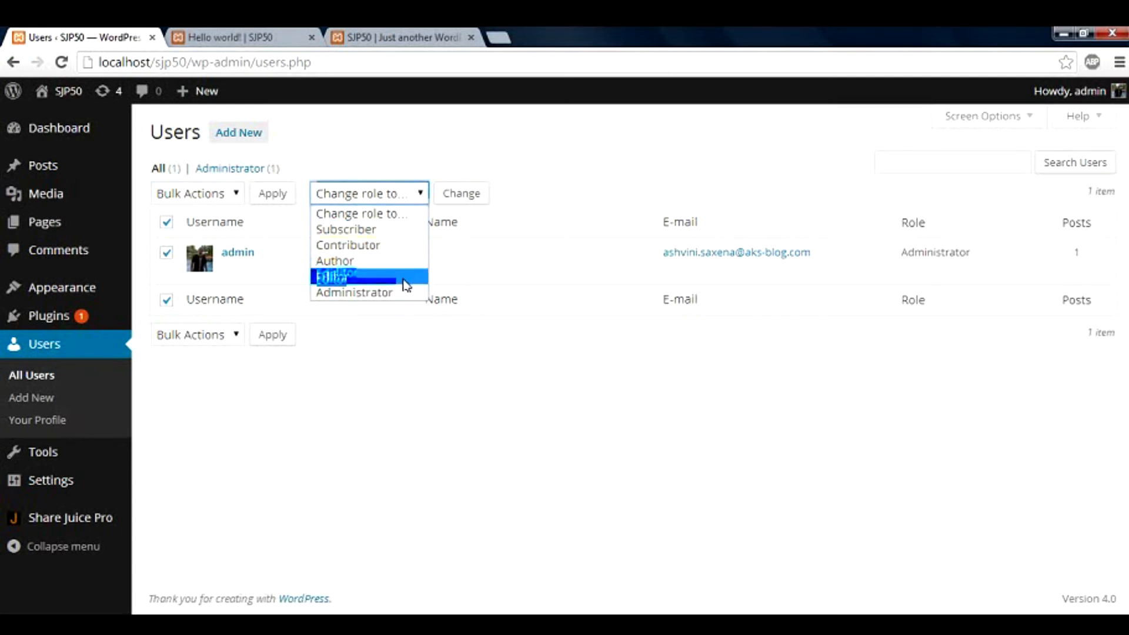
{"action": "left_click", "coordinate": [524, 200]}
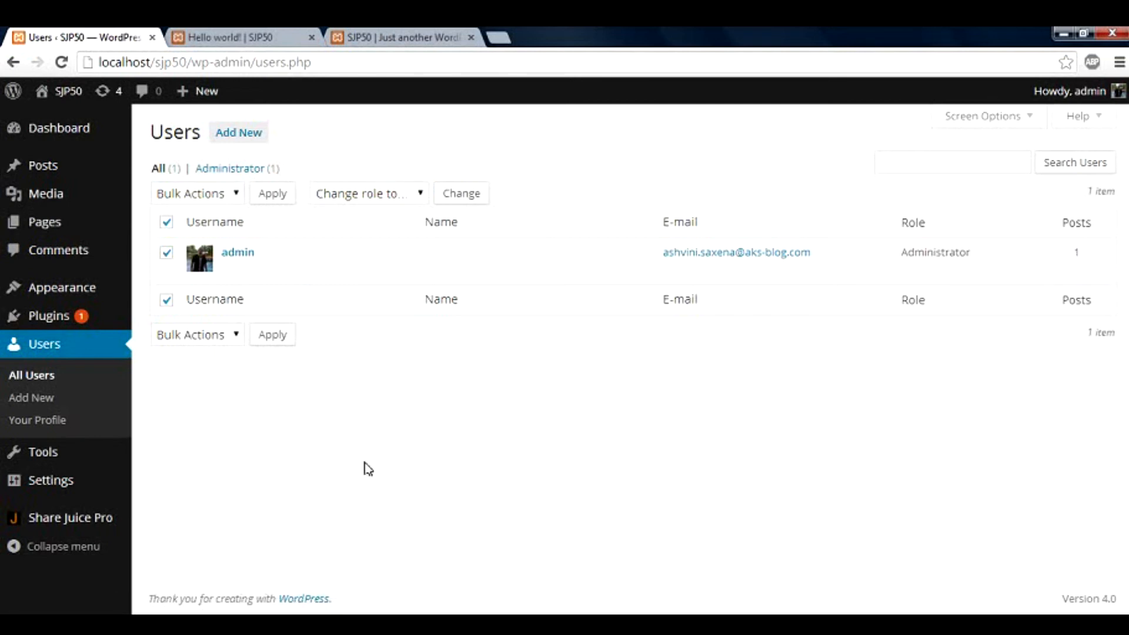
Open your Profile page and look through its colour scheme, name and contact fields
{"action": "left_click", "coordinate": [61, 423]}
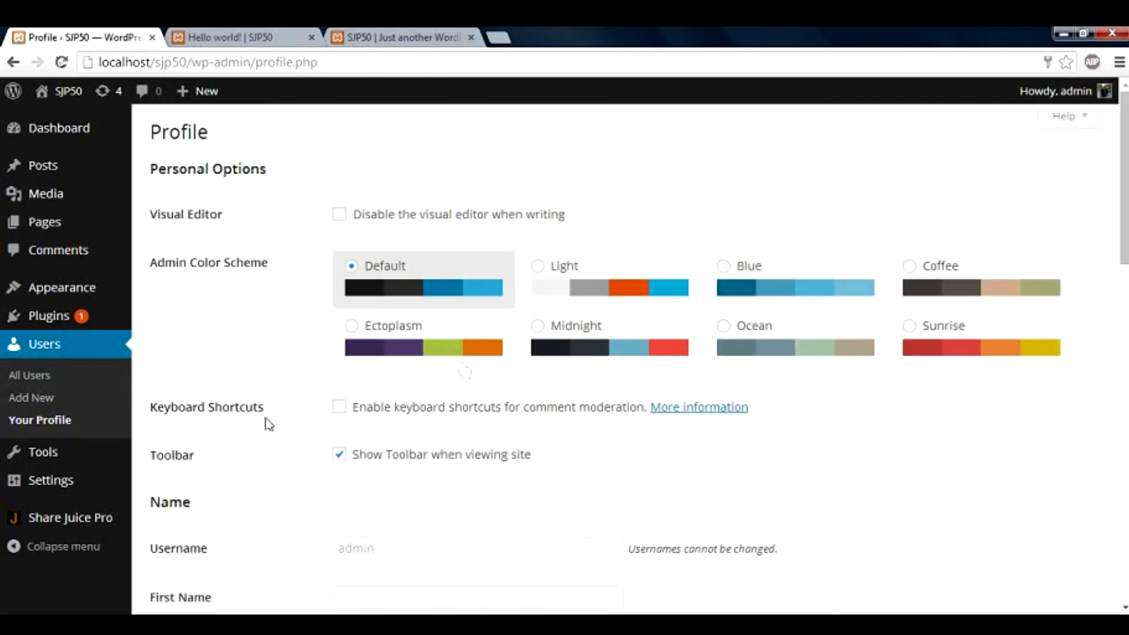
{"action": "scroll", "coordinate": [969, 269], "scroll_direction": "down", "scroll_amount": 2}
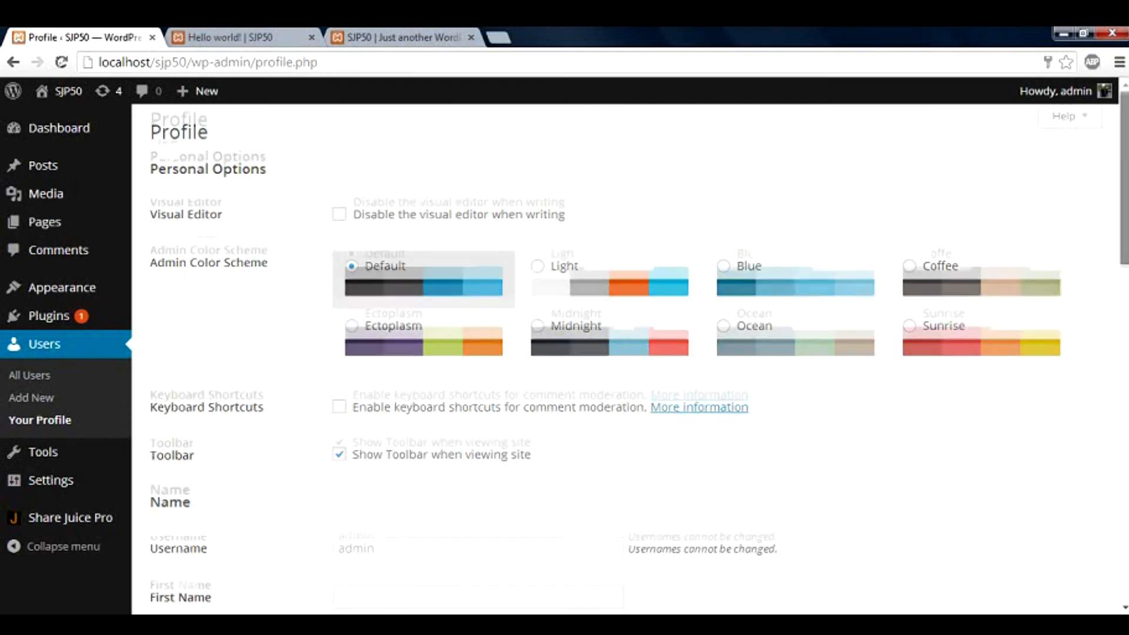
{"action": "scroll", "coordinate": [968, 270], "scroll_direction": "down", "scroll_amount": 4}
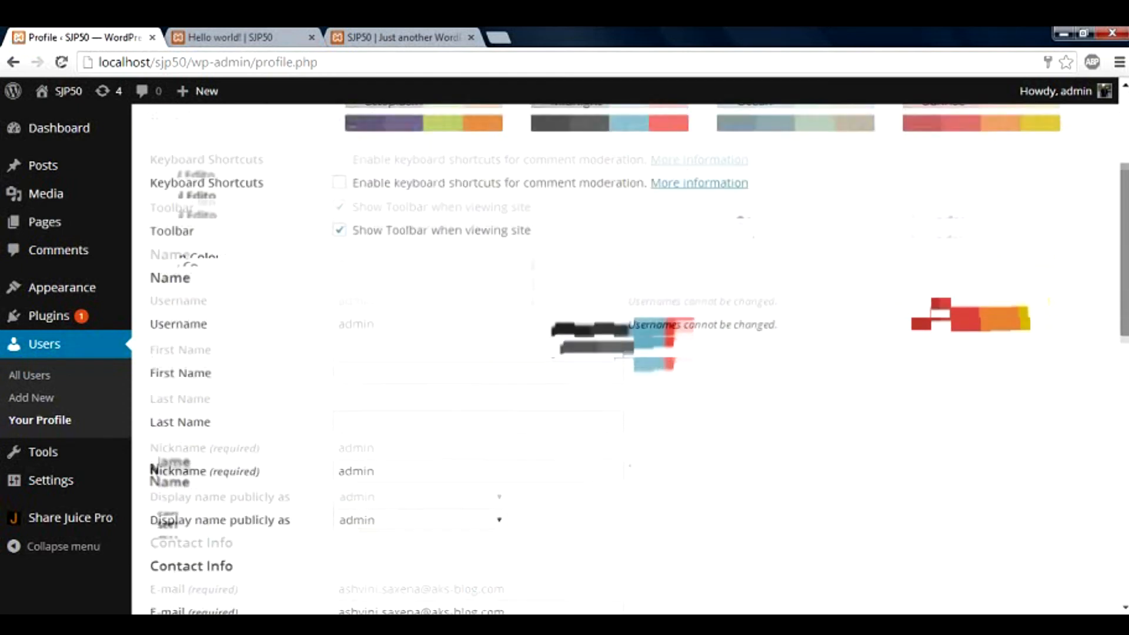
{"action": "scroll", "coordinate": [815, 415], "scroll_direction": "down", "scroll_amount": 2}
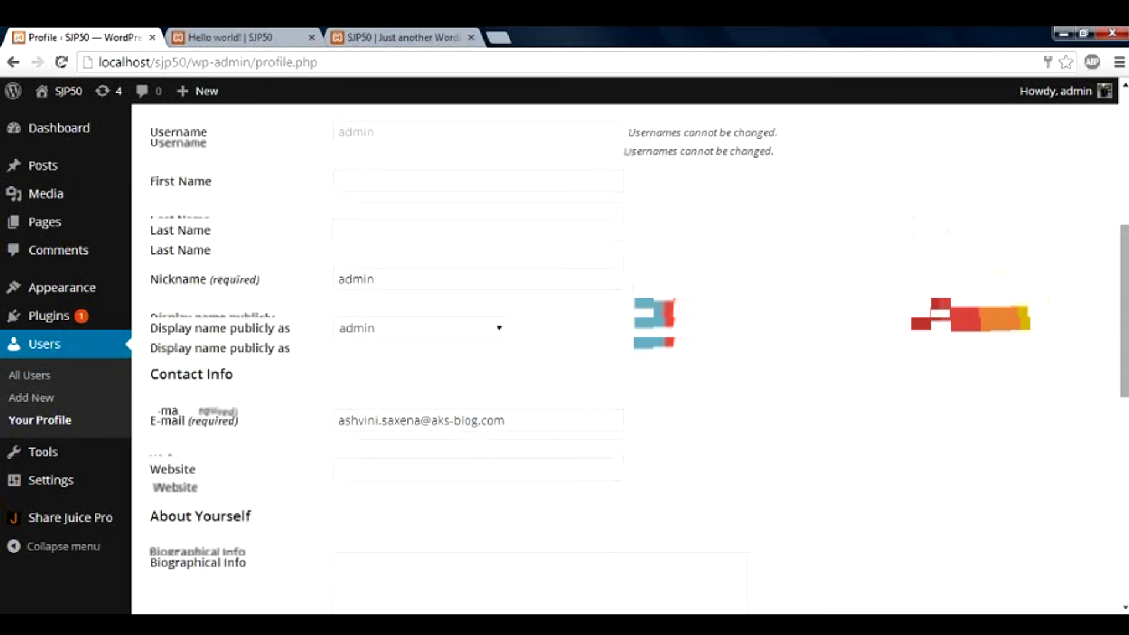
{"action": "scroll", "coordinate": [1117, 364], "scroll_direction": "down", "scroll_amount": 2}
{"action": "scroll", "coordinate": [1117, 365], "scroll_direction": "down", "scroll_amount": 3}
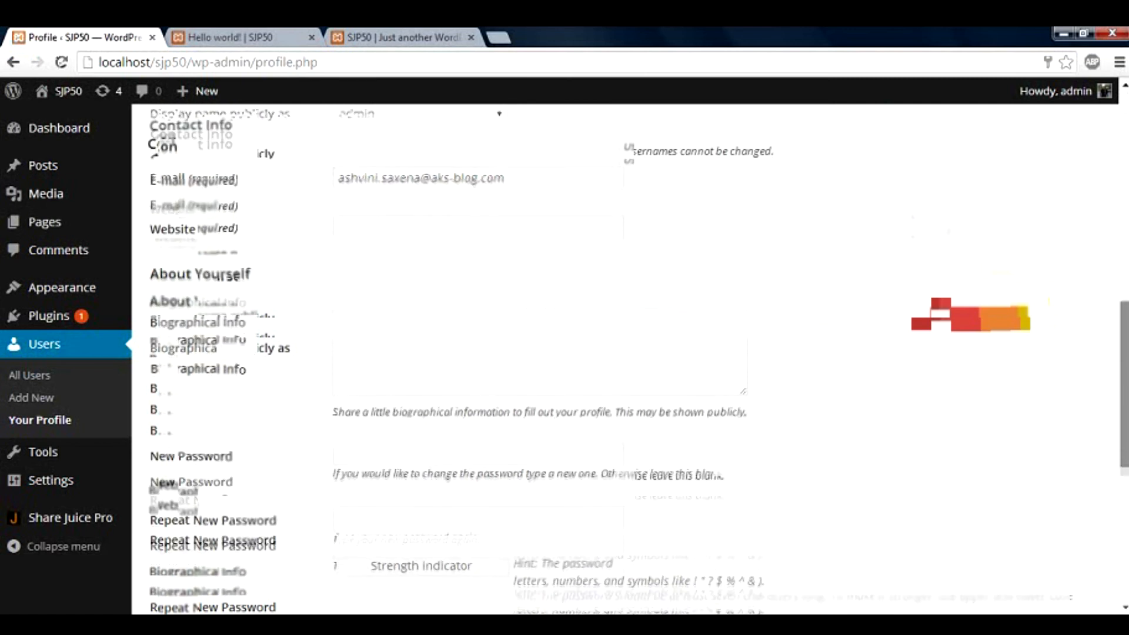
{"action": "scroll", "coordinate": [623, 359], "scroll_direction": "up", "scroll_amount": 9}
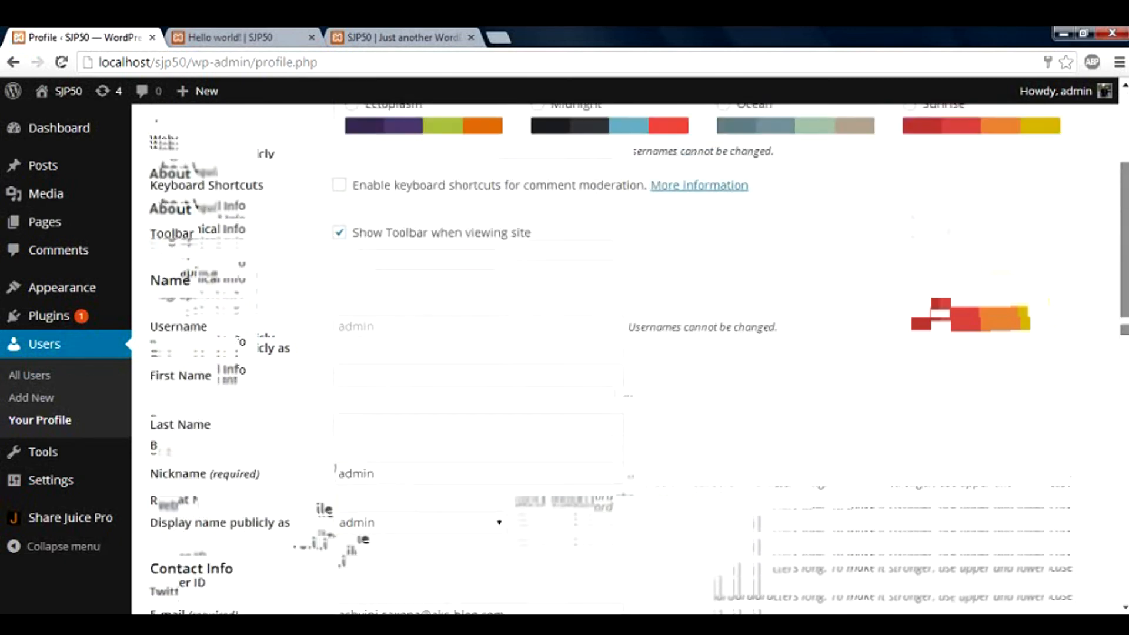
{"action": "scroll", "coordinate": [623, 359], "scroll_direction": "up", "scroll_amount": 2}
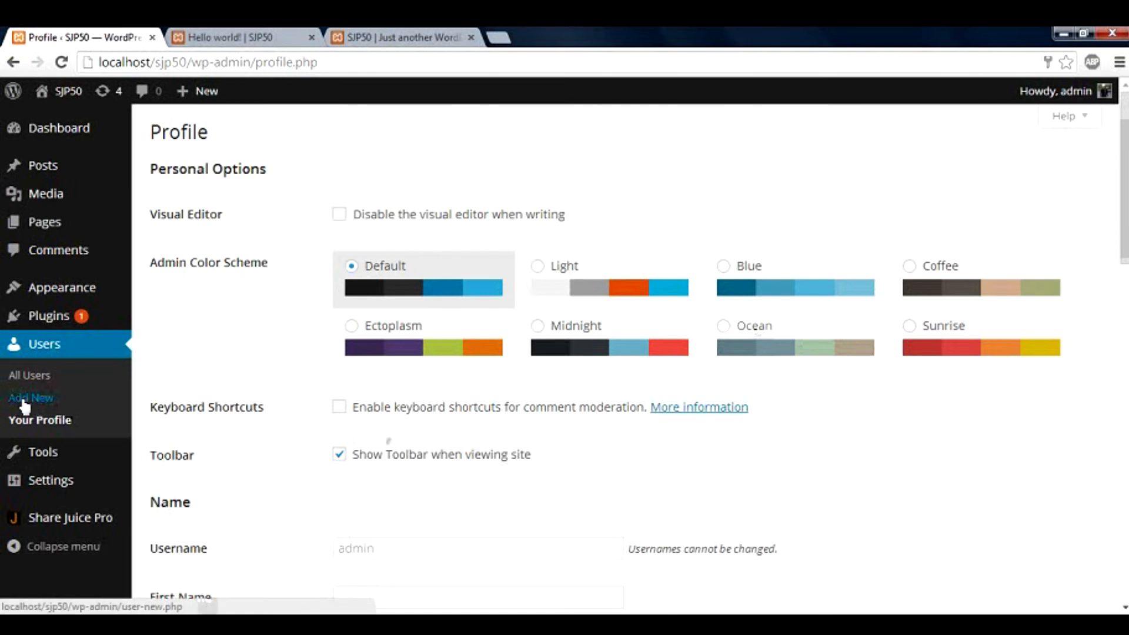
Look over the Tools, Settings and Dashboard menus and the lower profile form
{"action": "mouse_move", "coordinate": [45, 456]}
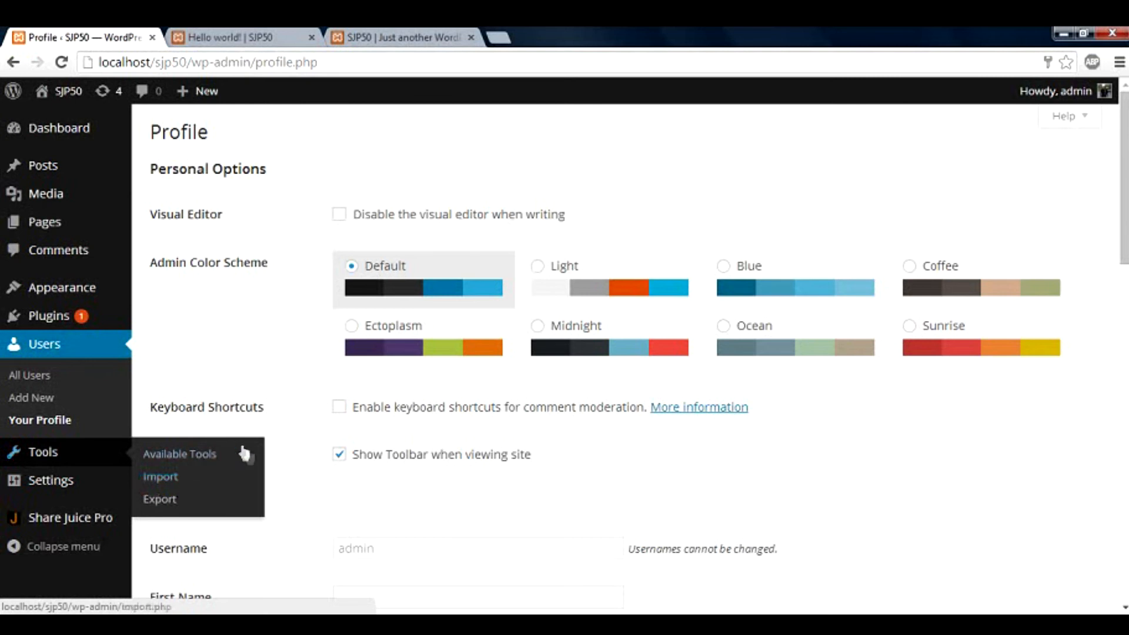
{"action": "mouse_move", "coordinate": [106, 493]}
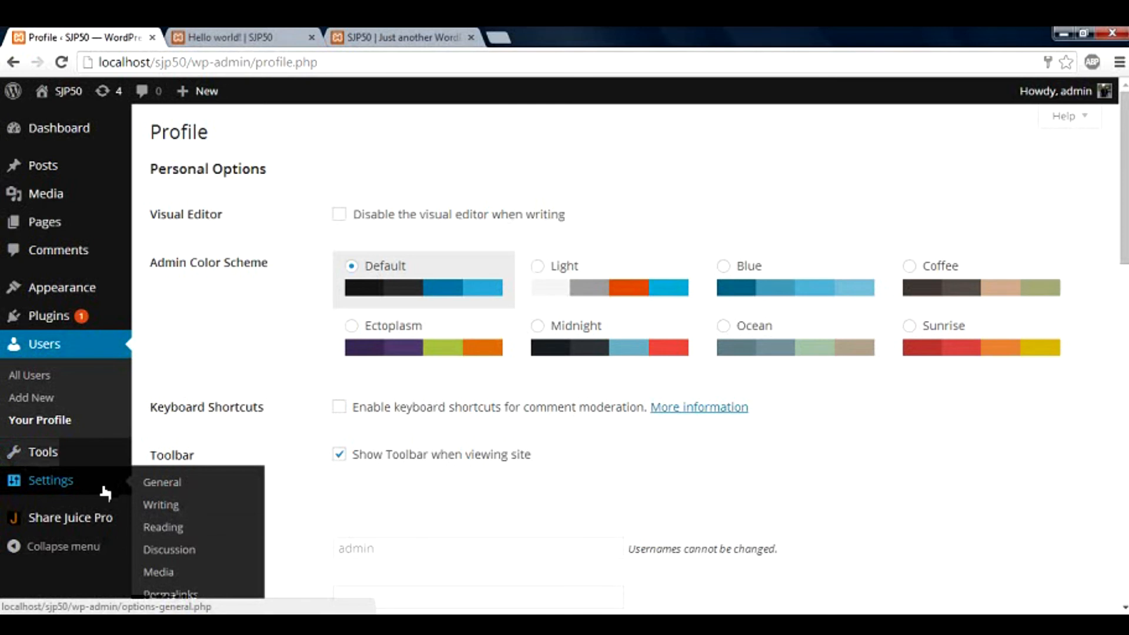
{"action": "scroll", "coordinate": [152, 484], "scroll_direction": "down", "scroll_amount": 1}
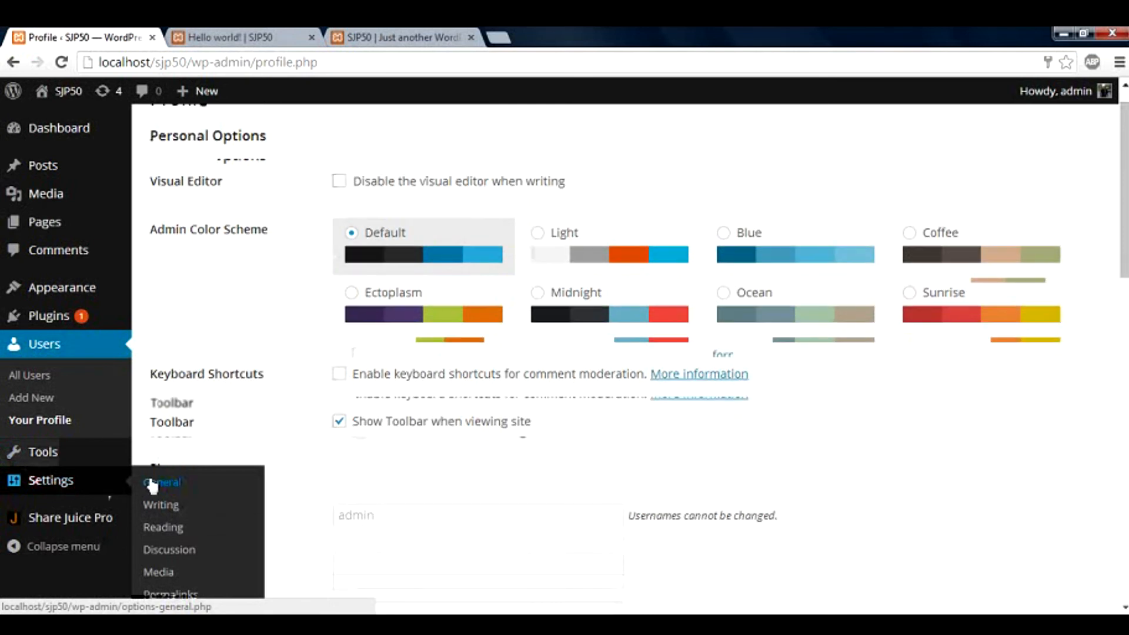
{"action": "scroll", "coordinate": [1093, 245], "scroll_direction": "down", "scroll_amount": 5}
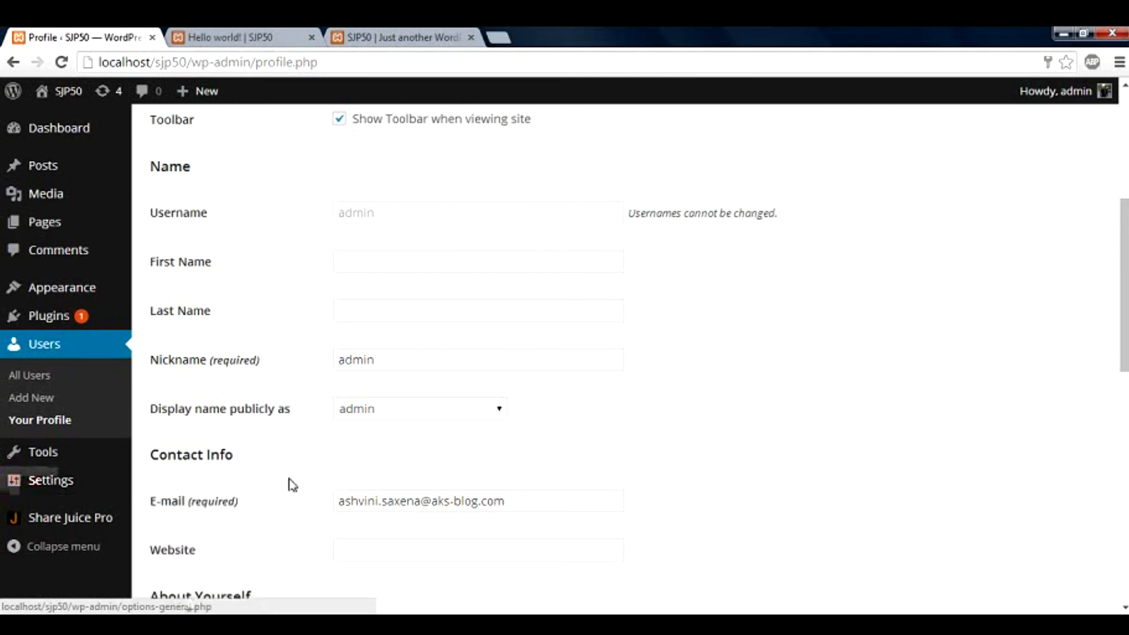
{"action": "scroll", "coordinate": [292, 484], "scroll_direction": "up", "scroll_amount": 6}
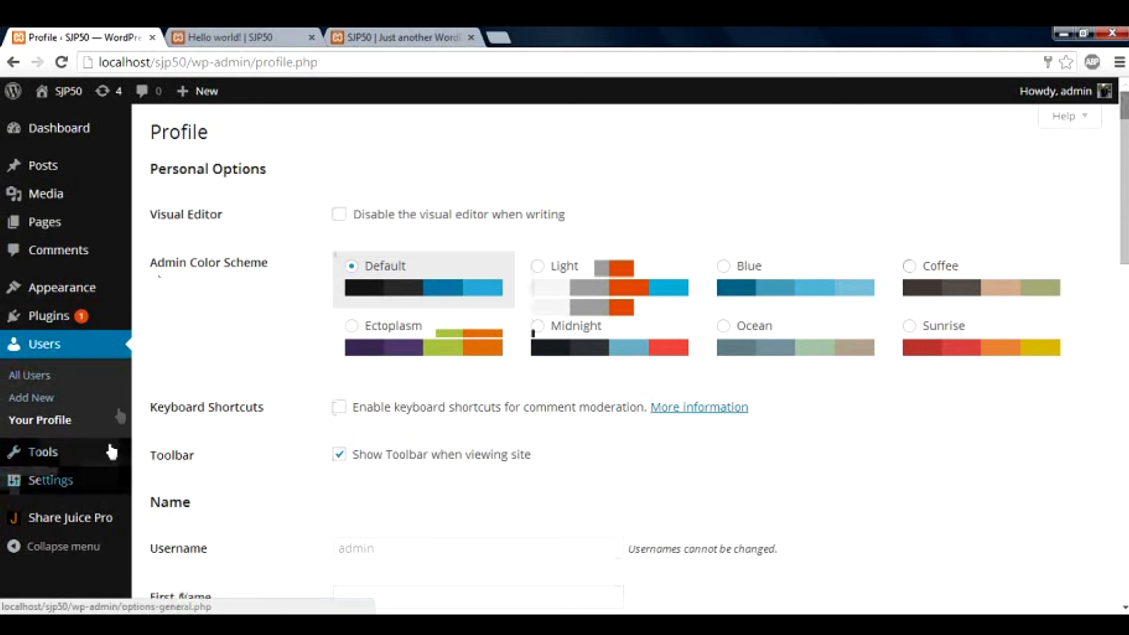
{"action": "mouse_move", "coordinate": [110, 145]}
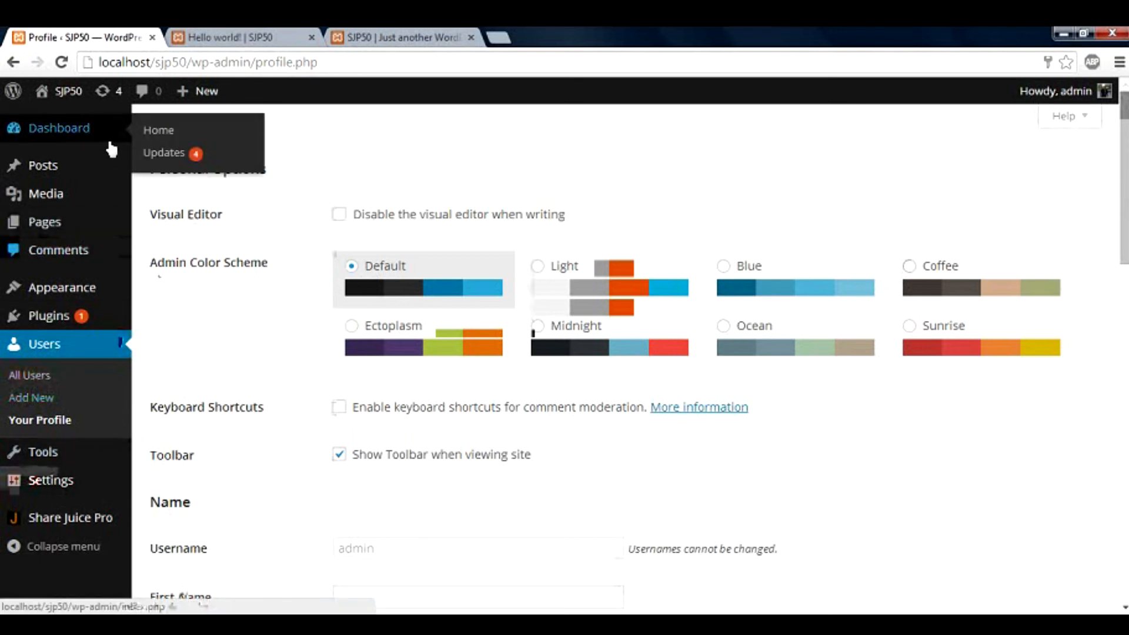
Open Dashboard > Updates and review the Akismet 3.0.2 and three theme updates
{"action": "left_click", "coordinate": [154, 154]}
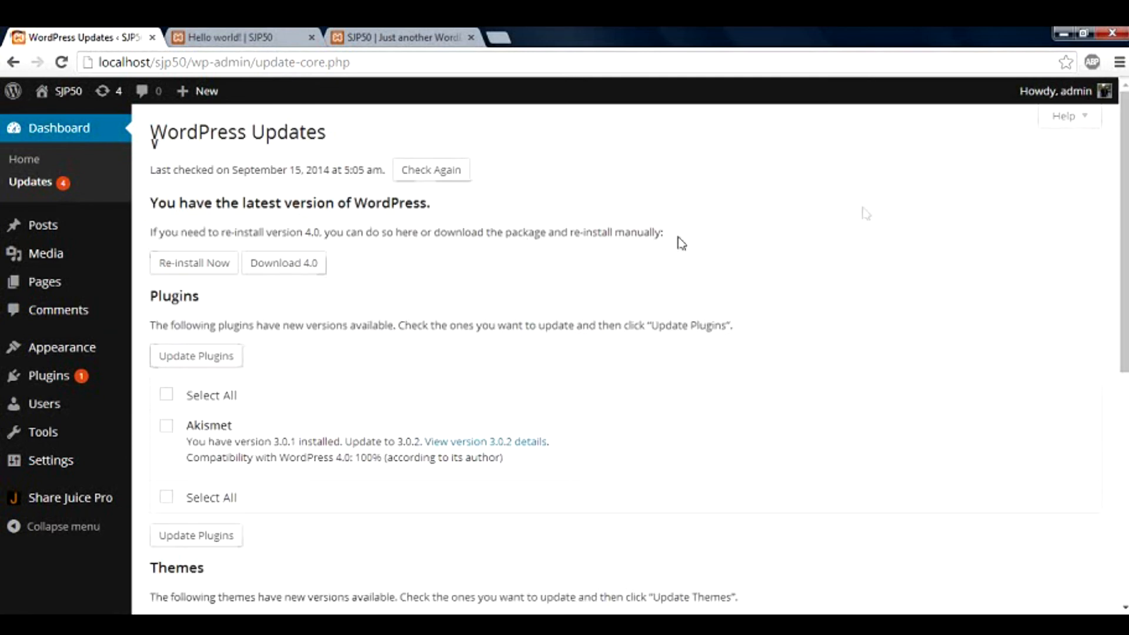
{"action": "scroll", "coordinate": [638, 352], "scroll_direction": "down", "scroll_amount": 1}
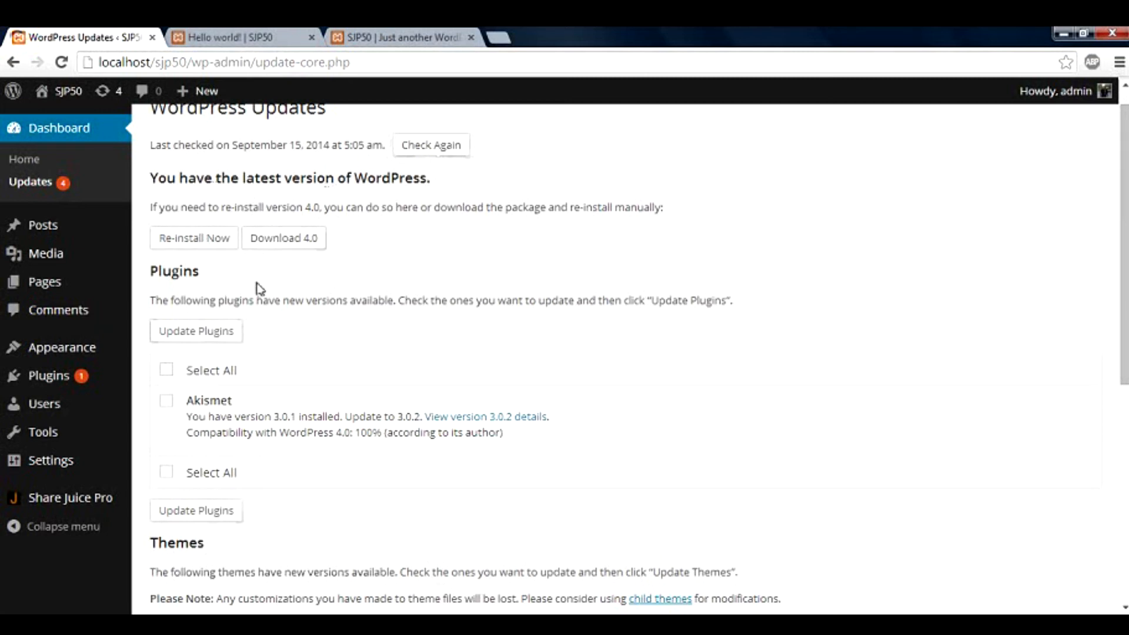
{"action": "left_click", "coordinate": [177, 242]}
{"action": "scroll", "coordinate": [270, 307], "scroll_direction": "down", "scroll_amount": 2}
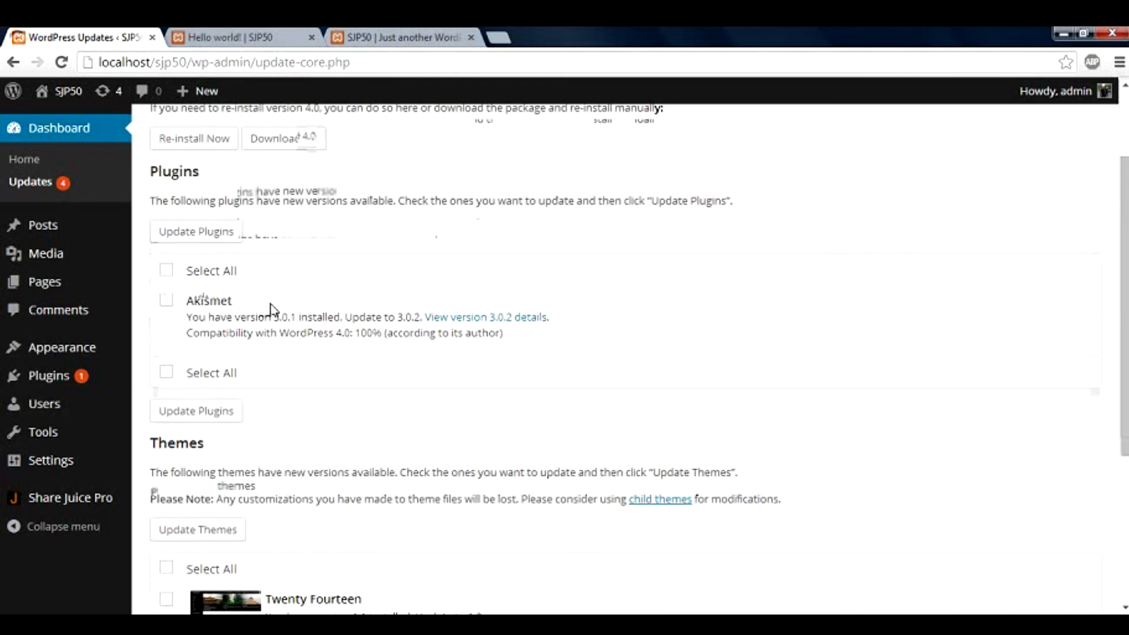
{"action": "scroll", "coordinate": [271, 307], "scroll_direction": "down", "scroll_amount": 4}
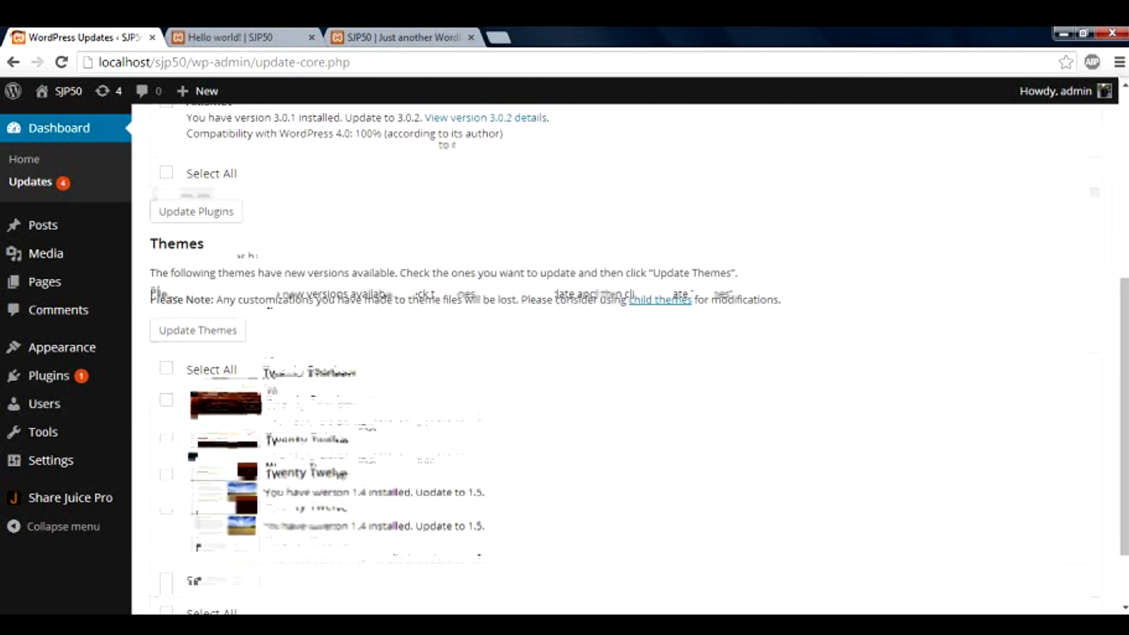
{"action": "scroll", "coordinate": [270, 307], "scroll_direction": "down", "scroll_amount": 2}
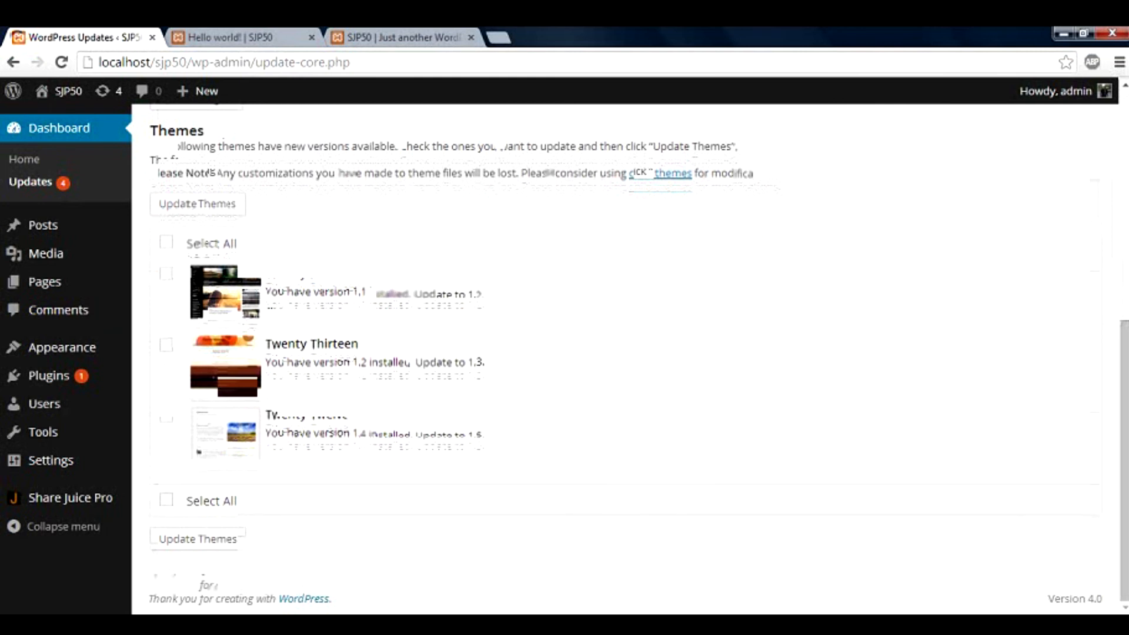
{"action": "scroll", "coordinate": [273, 309], "scroll_direction": "up", "scroll_amount": 8}
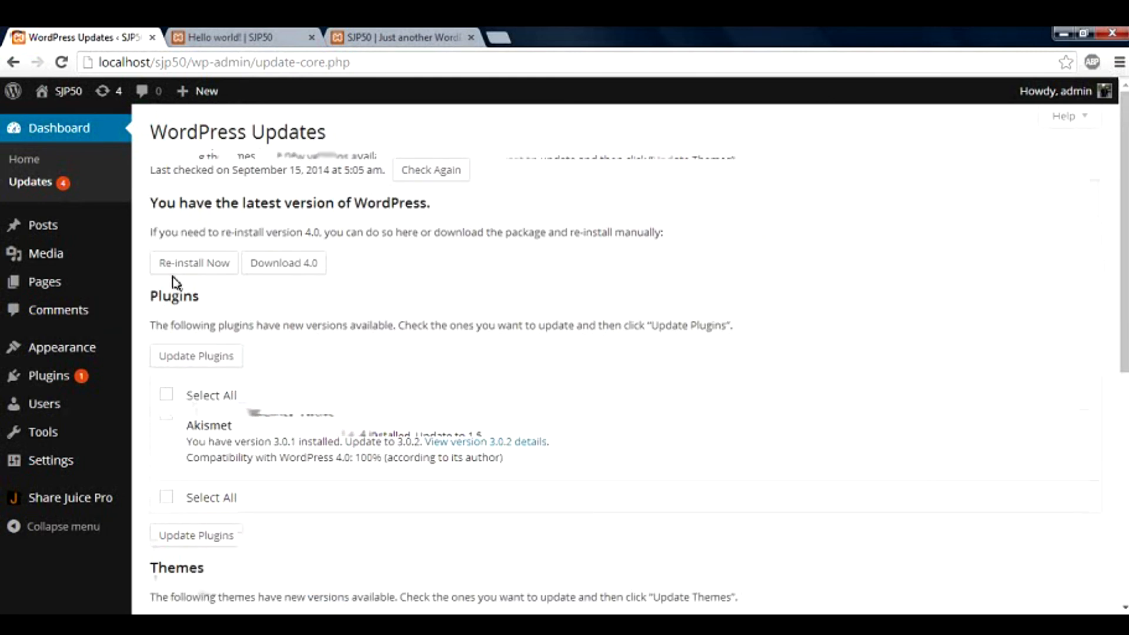
{"action": "mouse_move", "coordinate": [83, 240]}
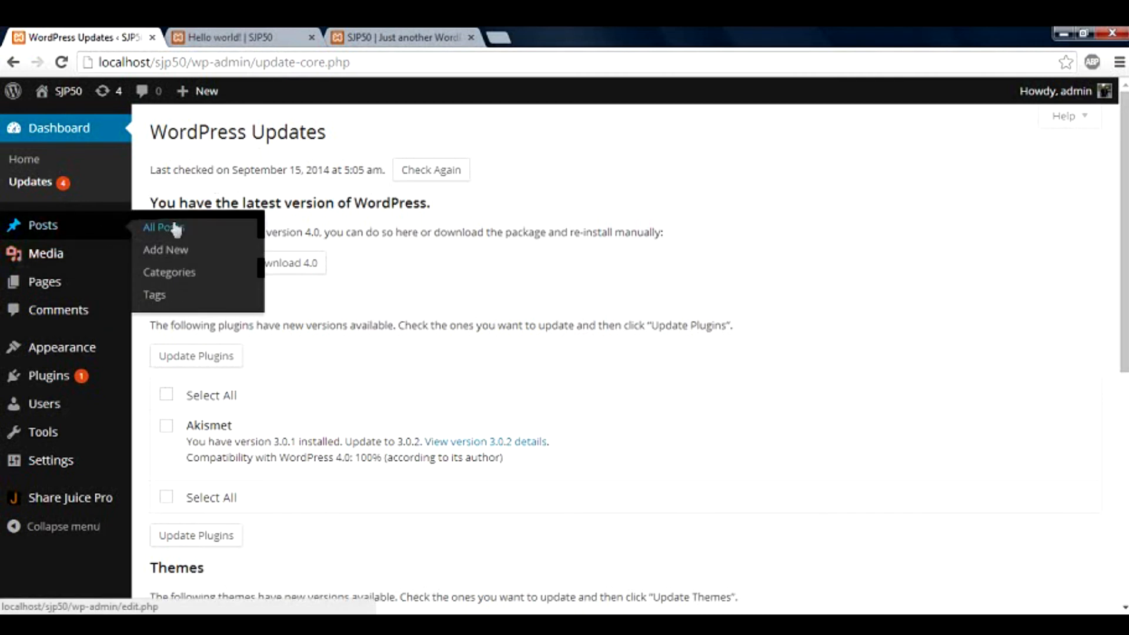
Select the Hello world! post's first paragraph, then open All Posts in the admin tab
{"action": "left_click", "coordinate": [266, 40]}
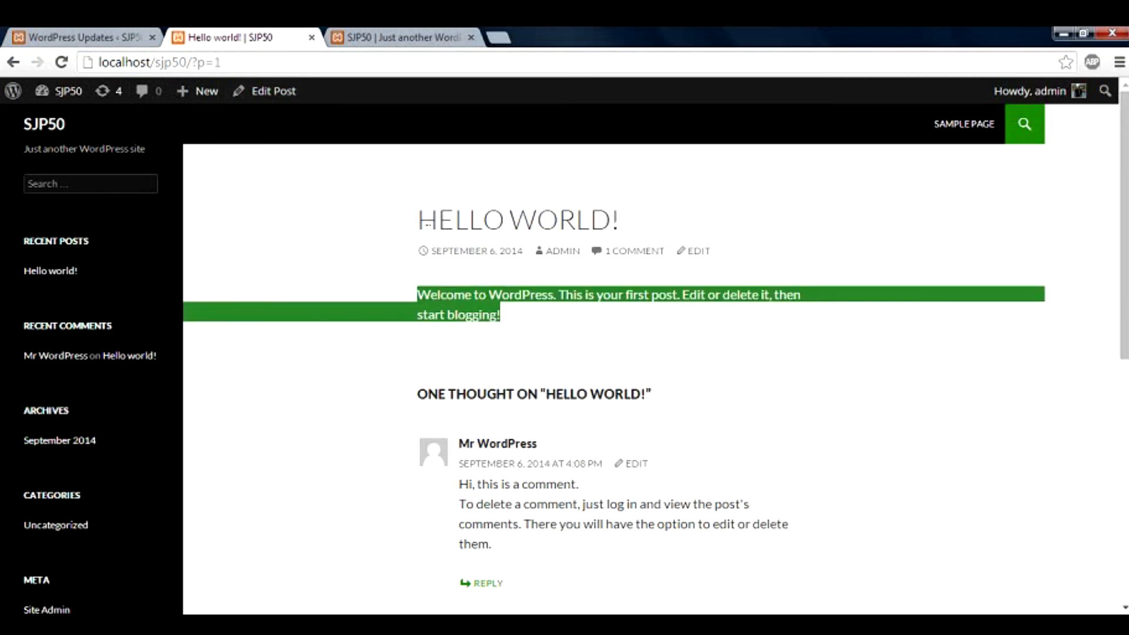
{"action": "left_click", "coordinate": [506, 314]}
{"action": "left_click_drag", "start_coordinate": [527, 322], "coordinate": [418, 294]}
{"action": "left_click", "coordinate": [83, 37]}
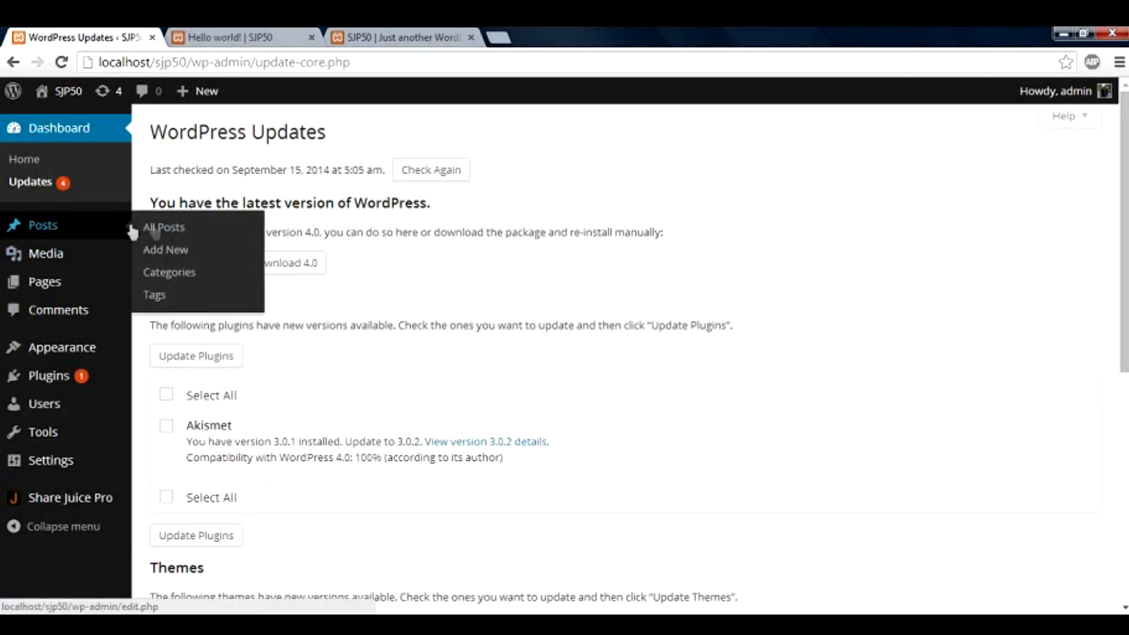
{"action": "left_click", "coordinate": [184, 232]}
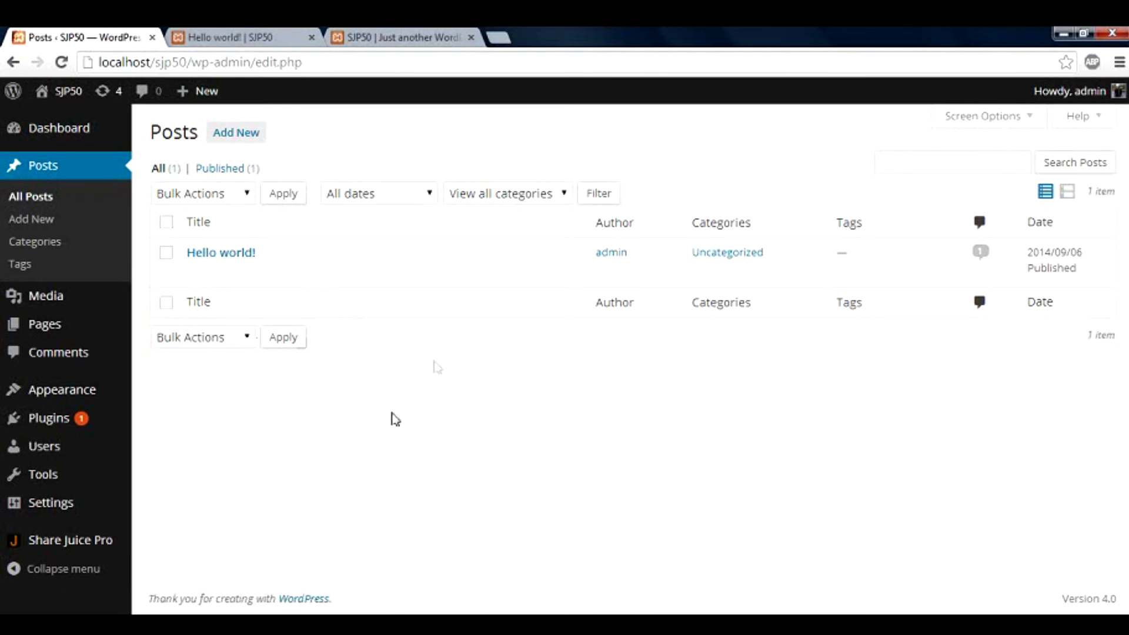
{"action": "left_click", "coordinate": [167, 223]}
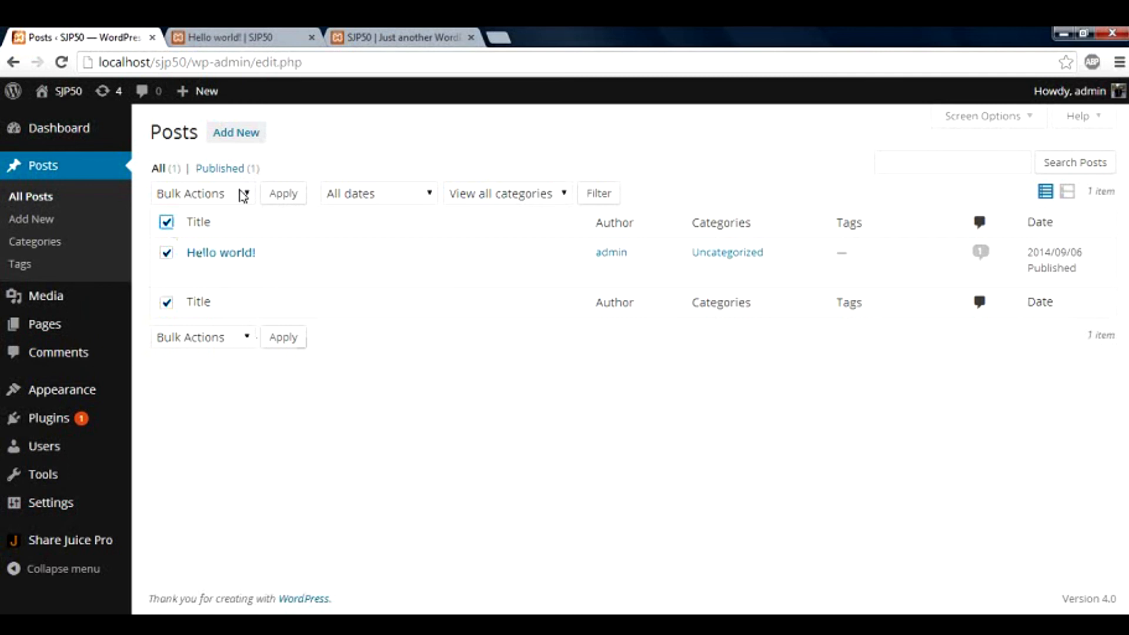
{"action": "left_click", "coordinate": [243, 195]}
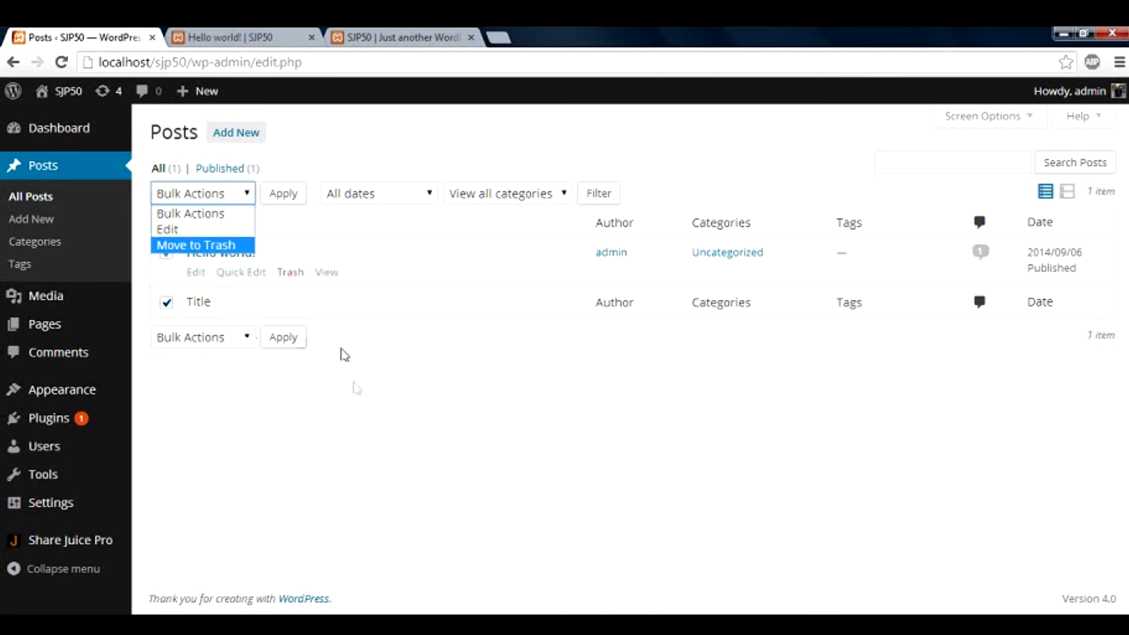
{"action": "left_click", "coordinate": [354, 386]}
{"action": "left_click", "coordinate": [419, 198]}
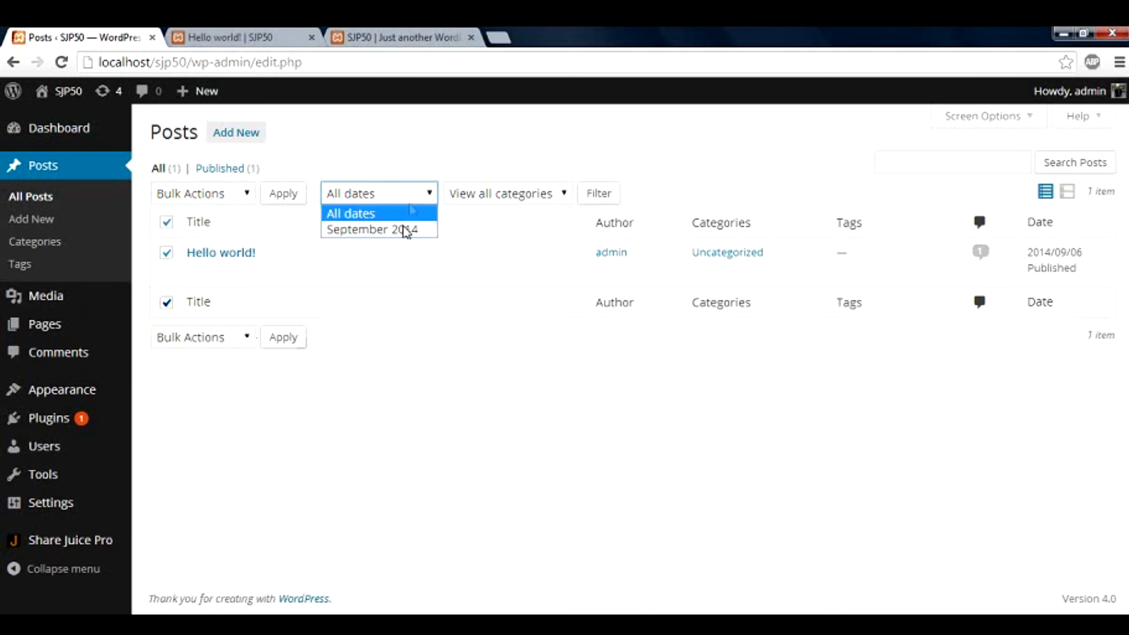
{"action": "left_click", "coordinate": [488, 200]}
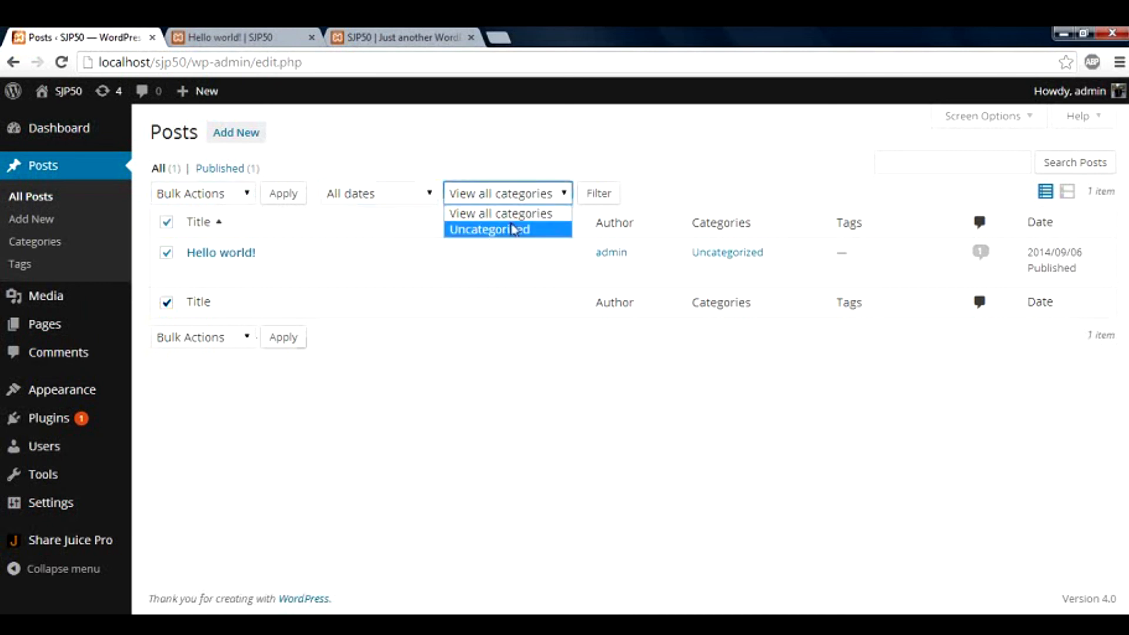
{"action": "left_click", "coordinate": [449, 365]}
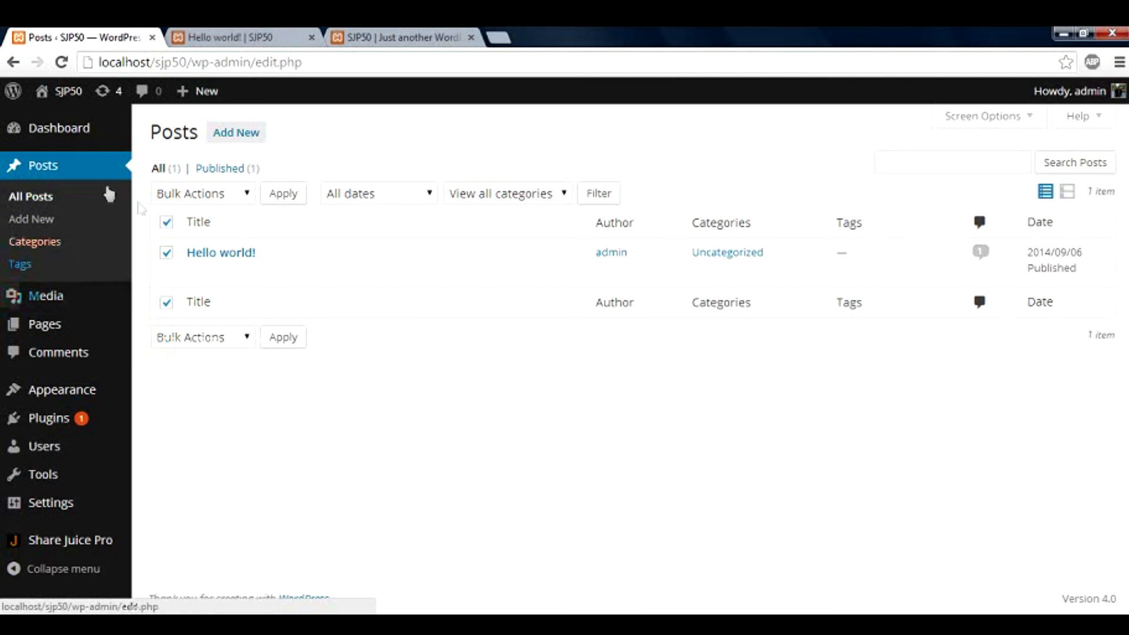
{"action": "mouse_move", "coordinate": [235, 267]}
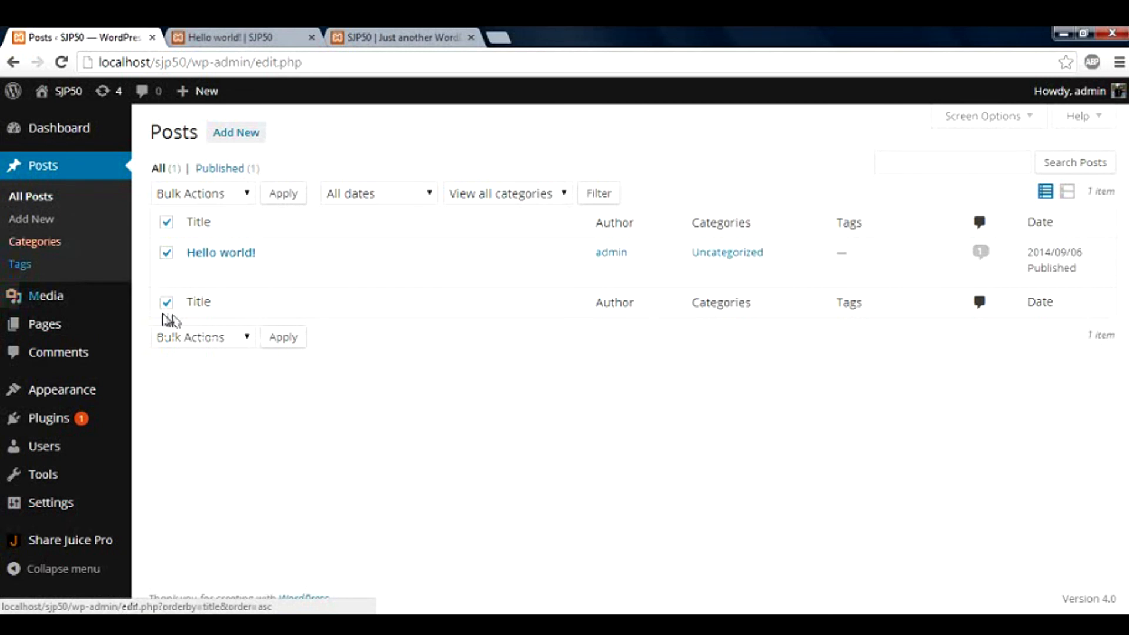
{"action": "mouse_move", "coordinate": [105, 306]}
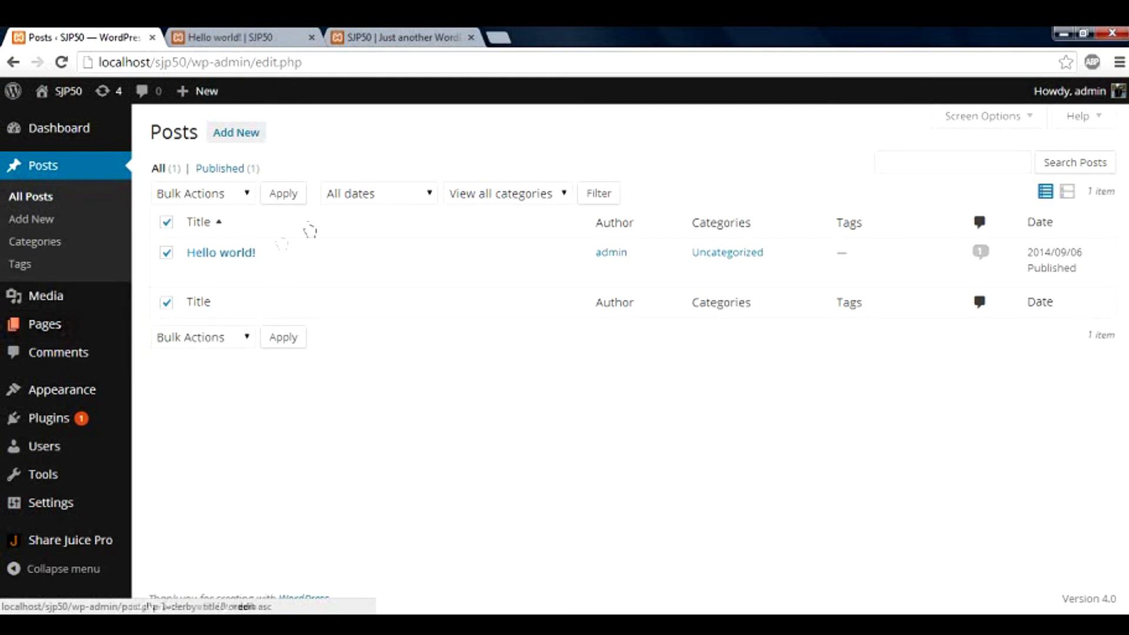
Switch between the Hello world! post and the admin tab, then open the Comments page
{"action": "left_click", "coordinate": [286, 37]}
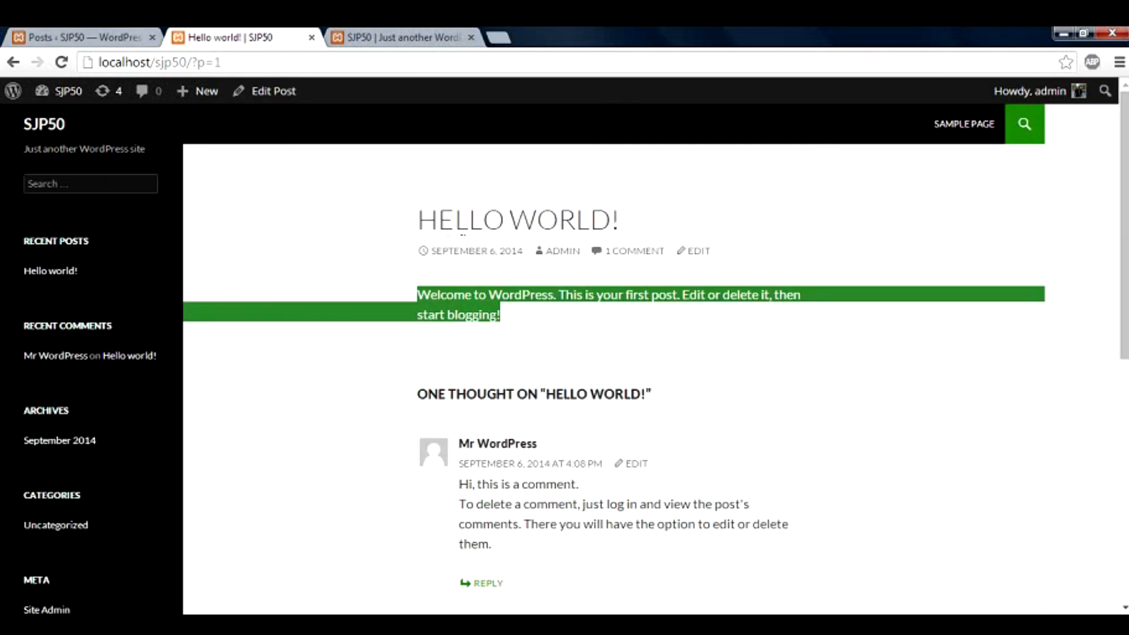
{"action": "left_click", "coordinate": [121, 37]}
{"action": "left_click", "coordinate": [220, 38]}
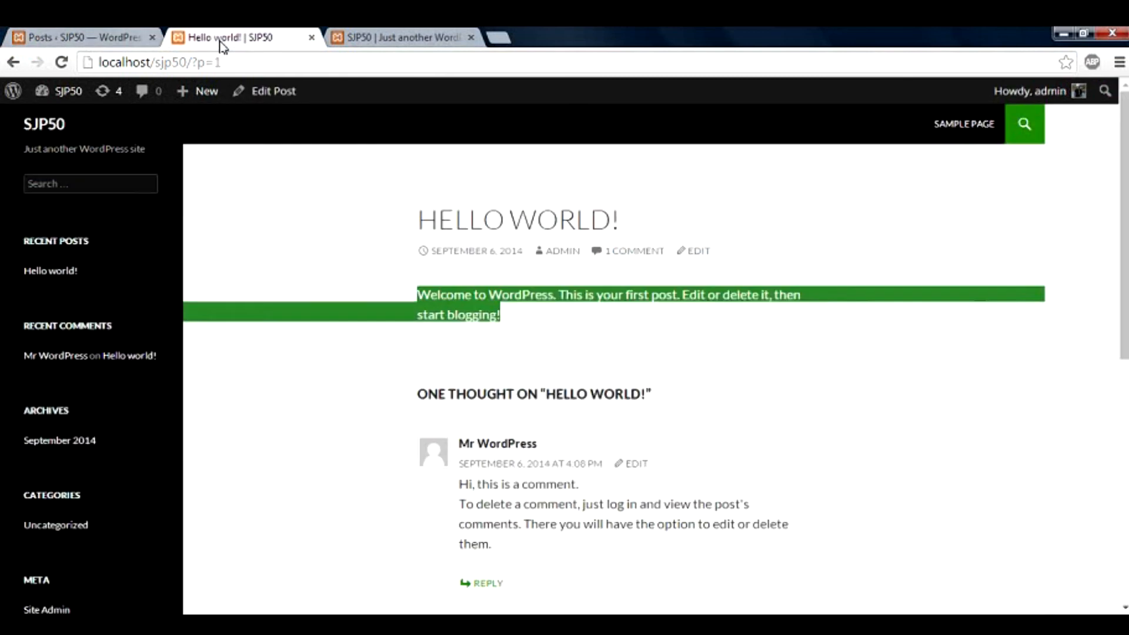
{"action": "left_click", "coordinate": [113, 39]}
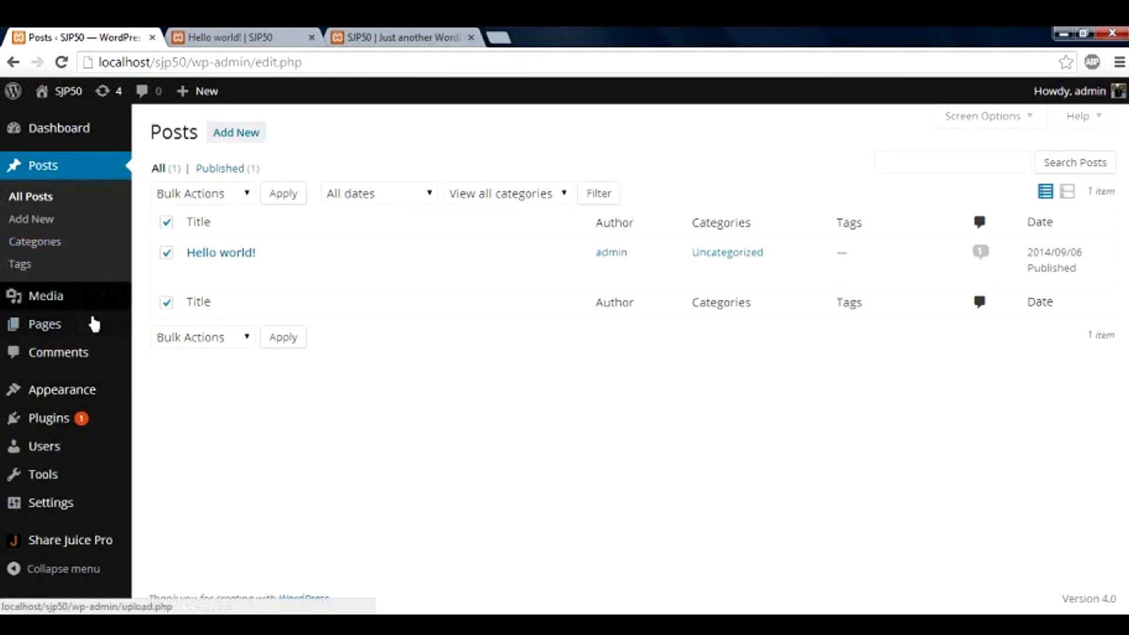
{"action": "left_click", "coordinate": [220, 36]}
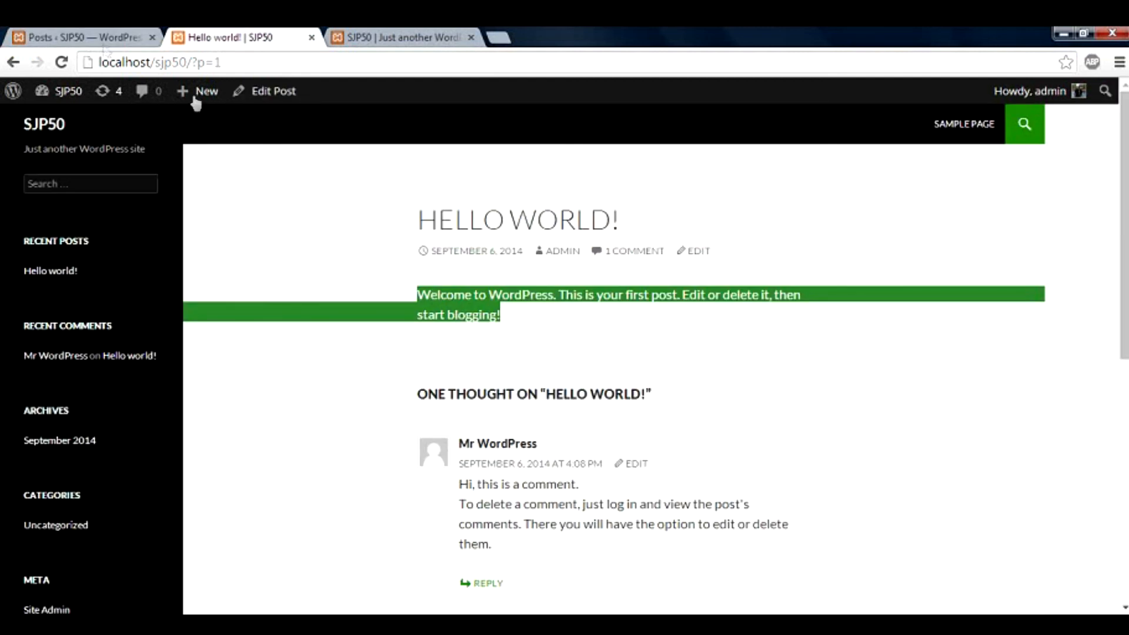
{"action": "left_click", "coordinate": [94, 37]}
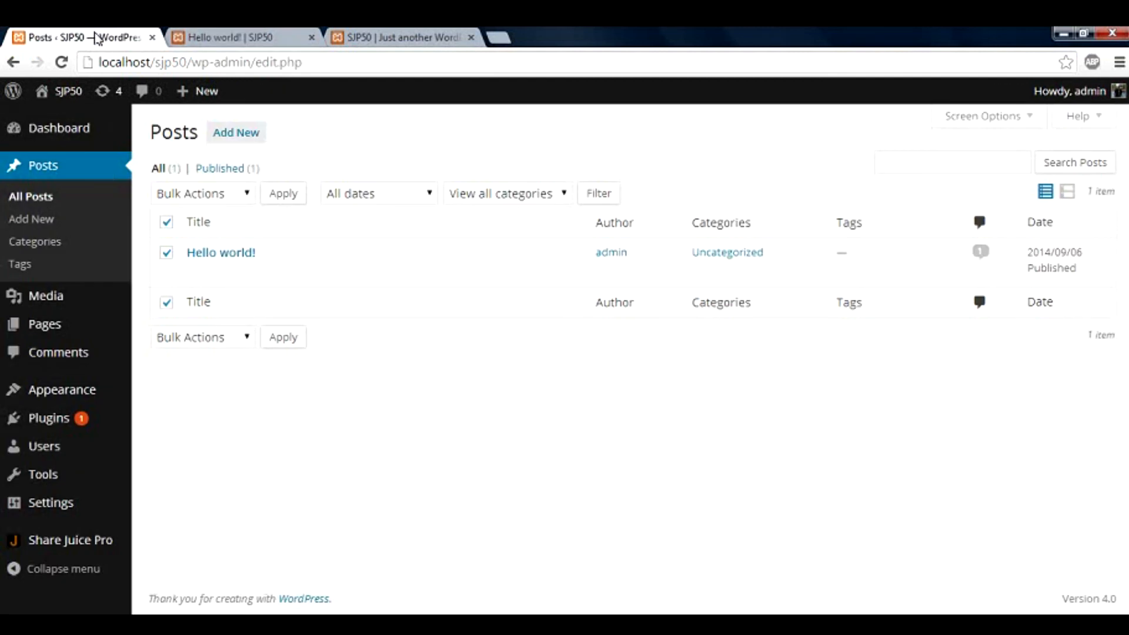
{"action": "left_click", "coordinate": [100, 365]}
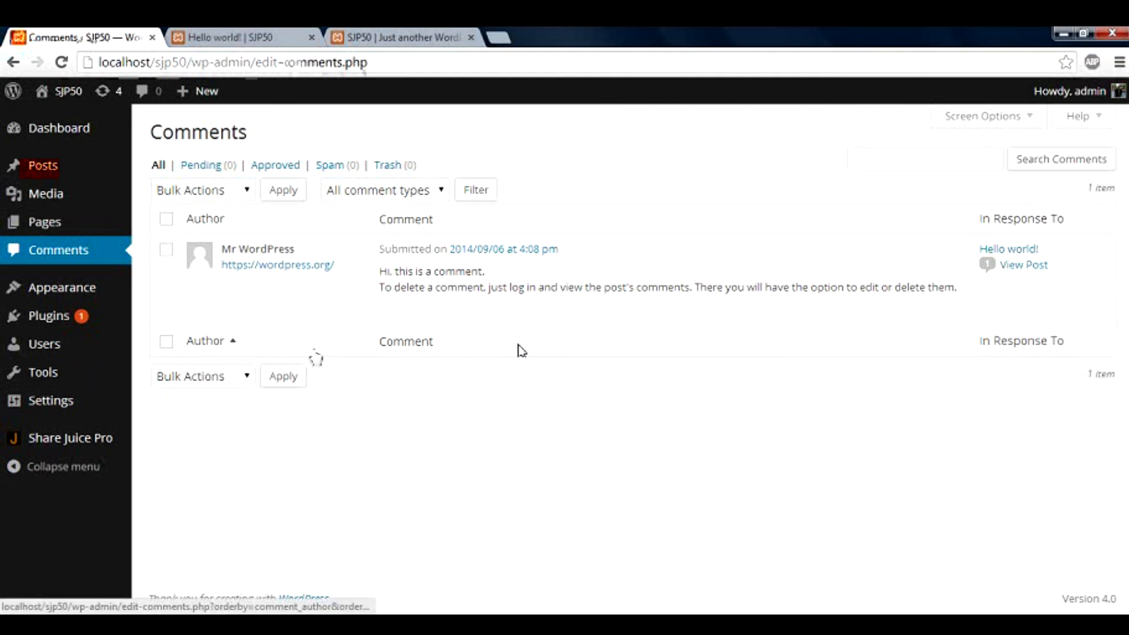
Revisit the Hello world! post, then open a reply box under the existing comment
{"action": "left_click", "coordinate": [262, 36]}
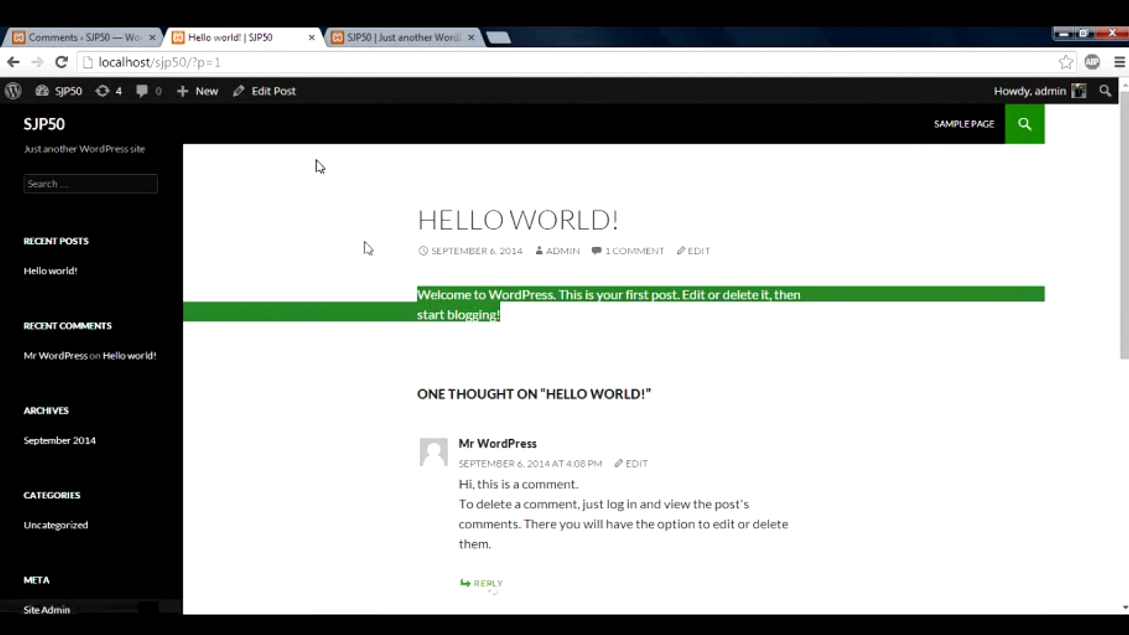
{"action": "left_click", "coordinate": [120, 38]}
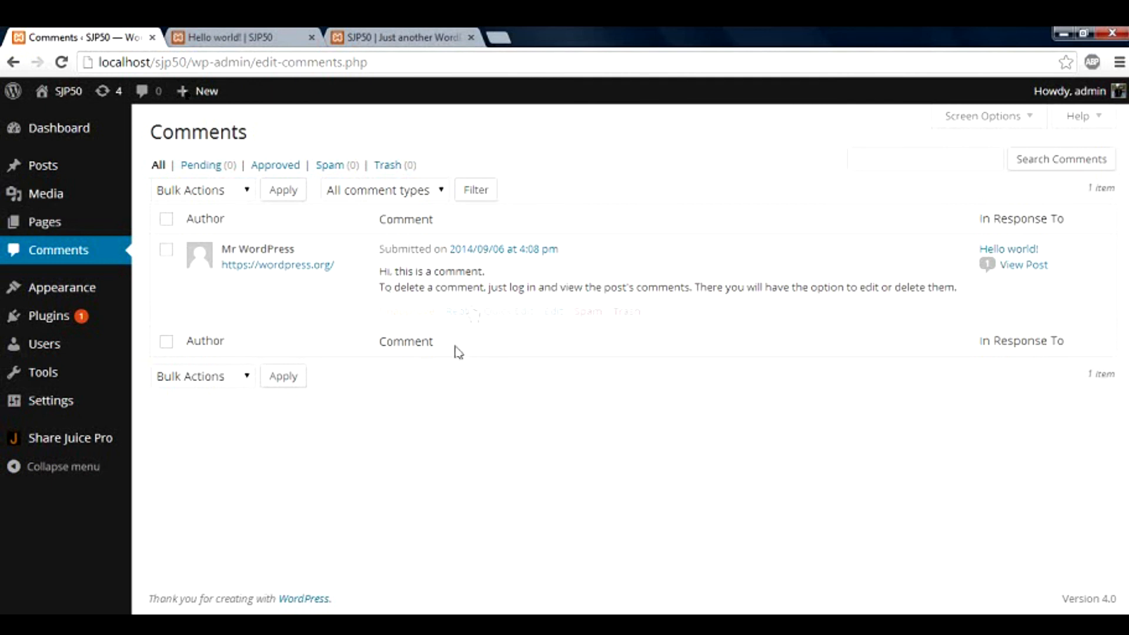
{"action": "left_click", "coordinate": [458, 311]}
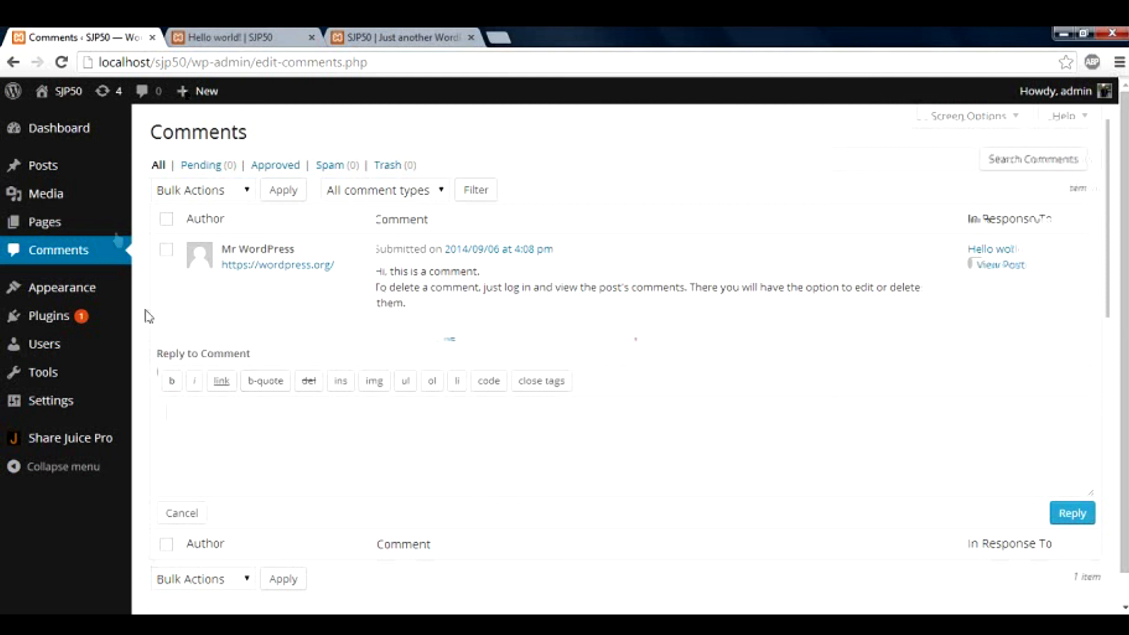
{"action": "mouse_move", "coordinate": [88, 126]}
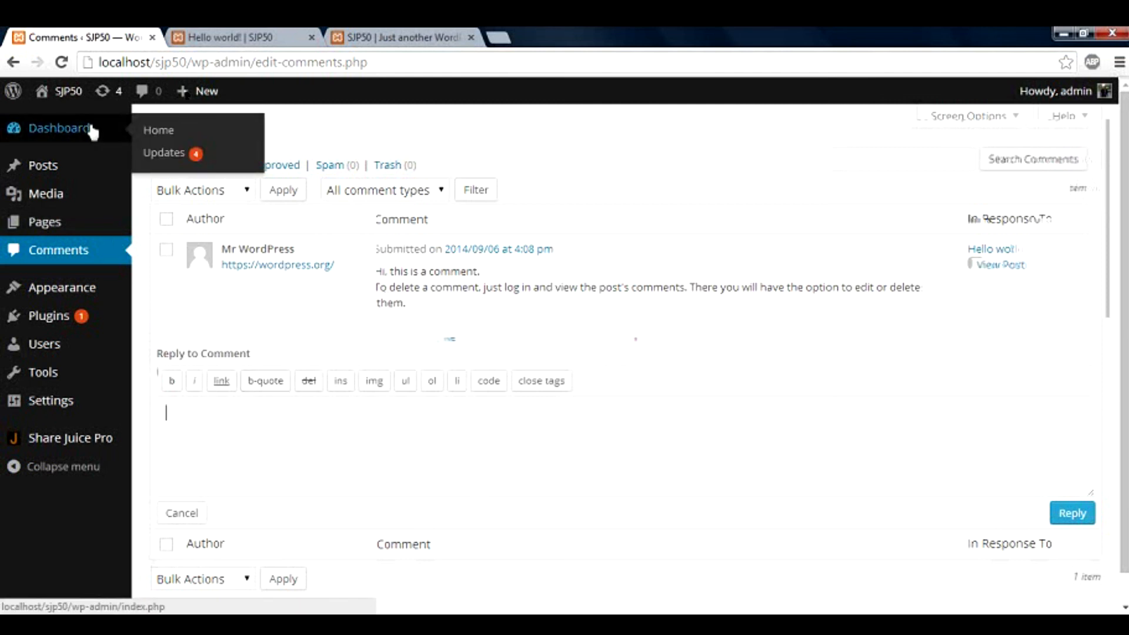
Return to the Dashboard home and show its checklist of five enabled widgets
{"action": "left_click", "coordinate": [153, 132]}
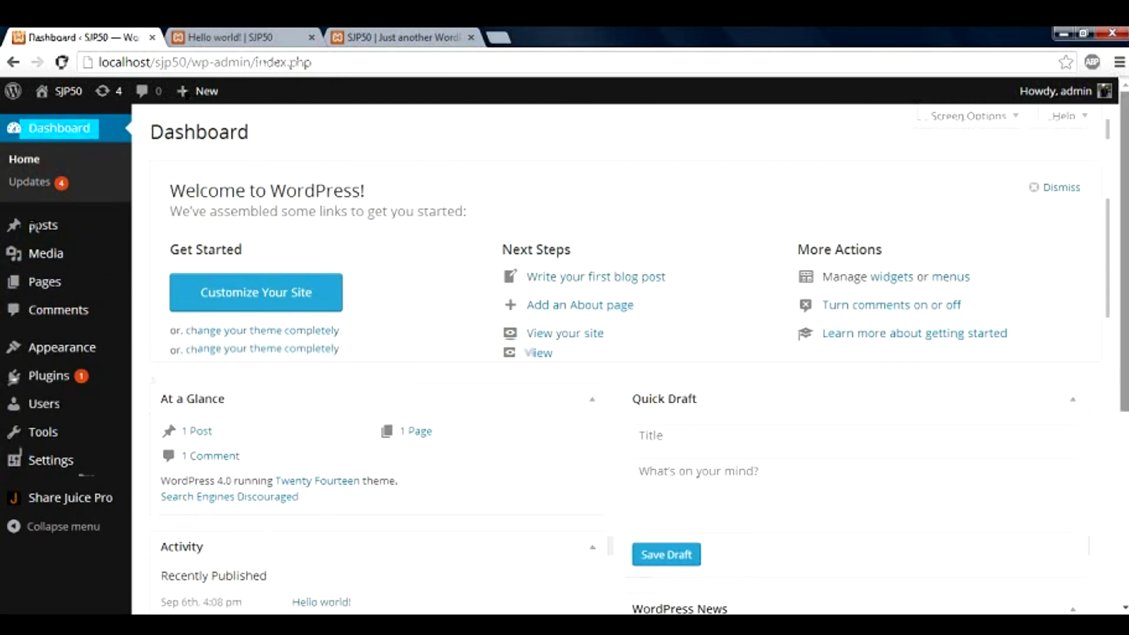
{"action": "left_click", "coordinate": [1026, 128]}
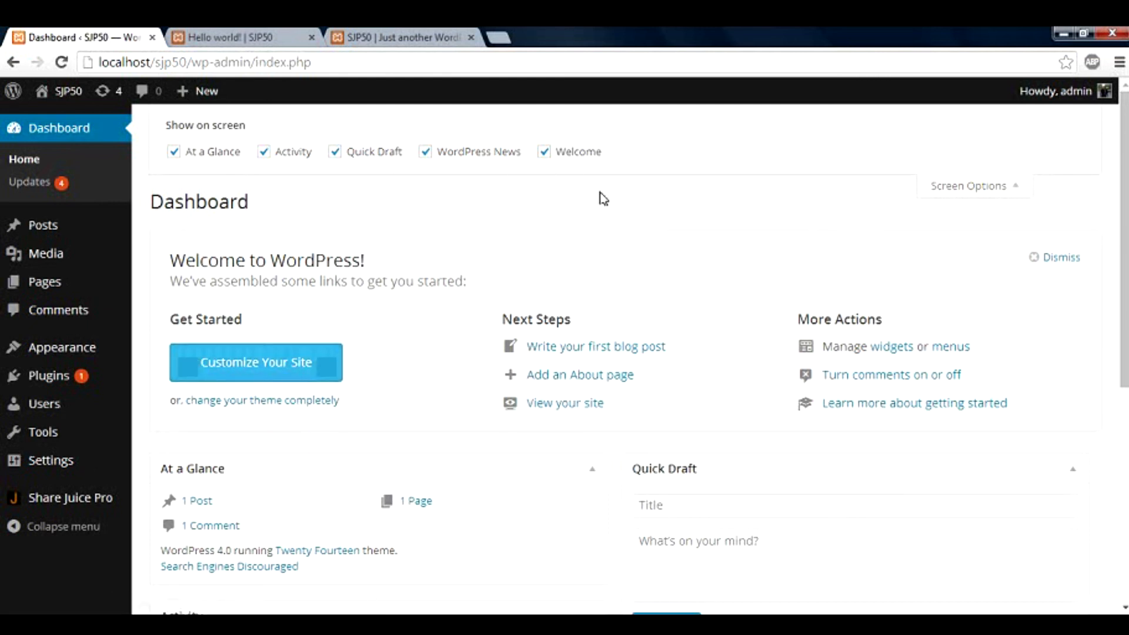
{"action": "scroll", "coordinate": [1124, 247], "scroll_direction": "down", "scroll_amount": 2}
{"action": "left_click_drag", "start_coordinate": [1124, 246], "coordinate": [1123, 224]}
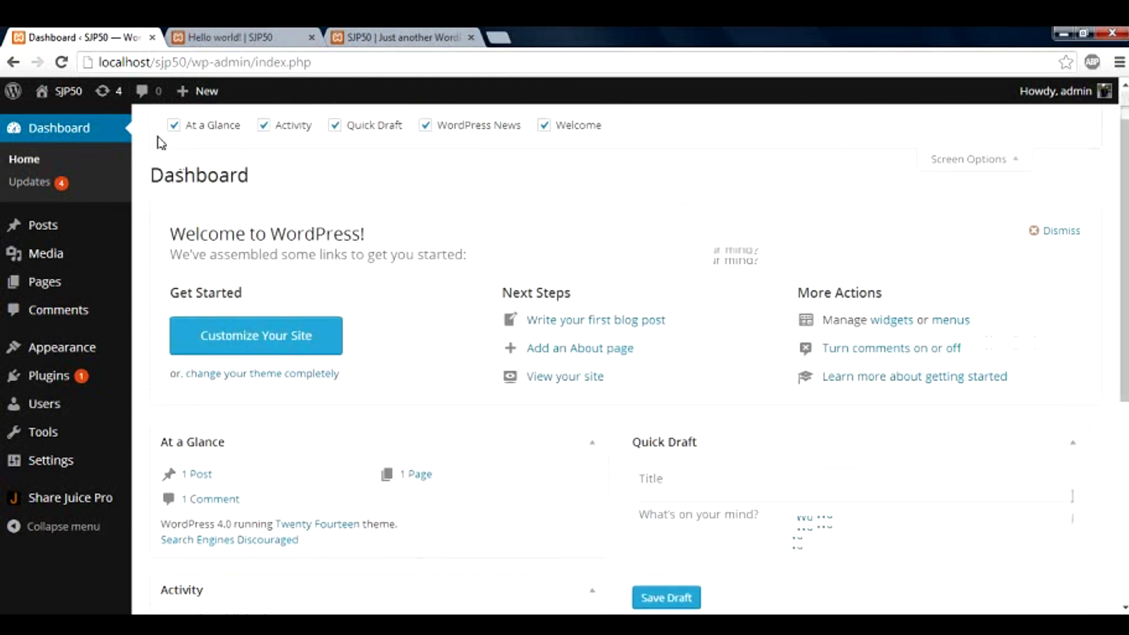
{"action": "left_click", "coordinate": [174, 125]}
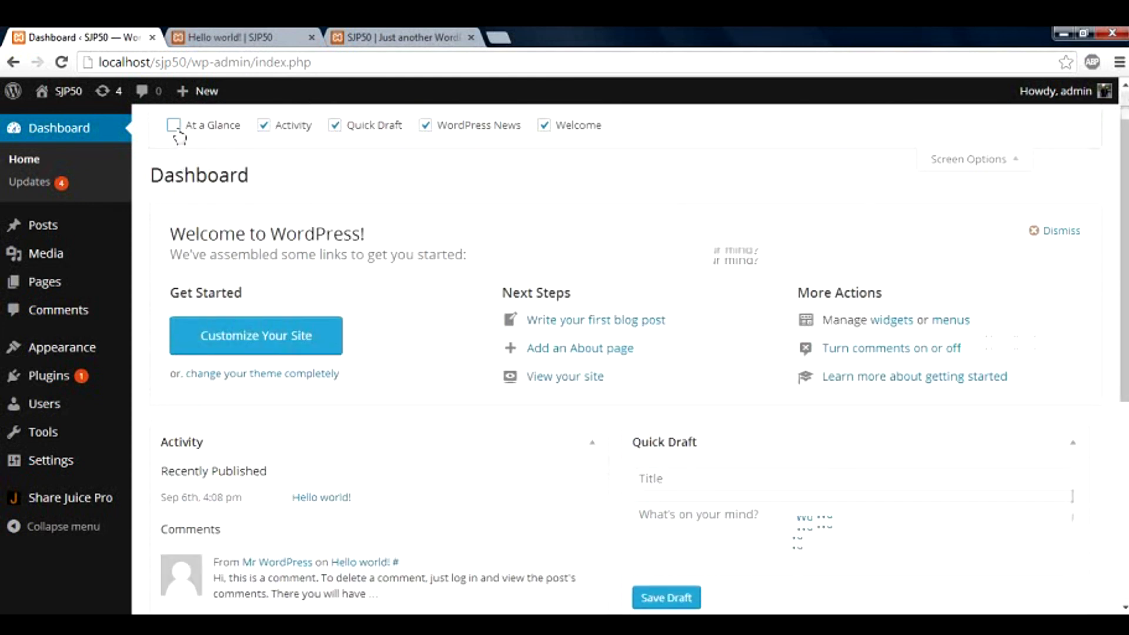
{"action": "left_click", "coordinate": [263, 125]}
{"action": "left_click", "coordinate": [334, 125]}
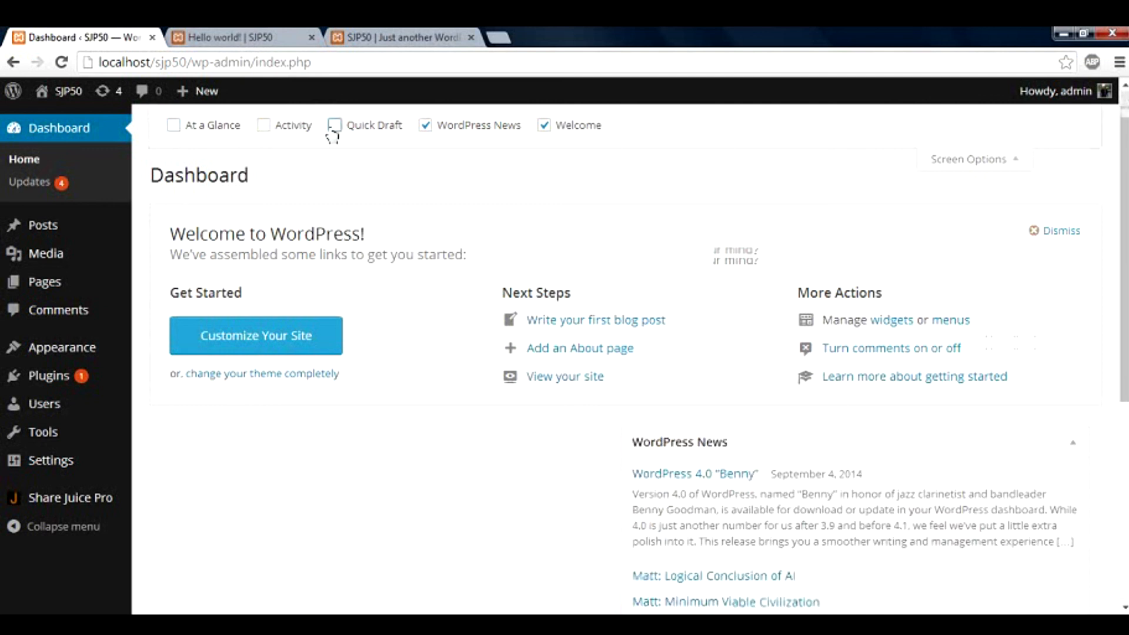
{"action": "left_click", "coordinate": [425, 125]}
{"action": "left_click", "coordinate": [544, 125]}
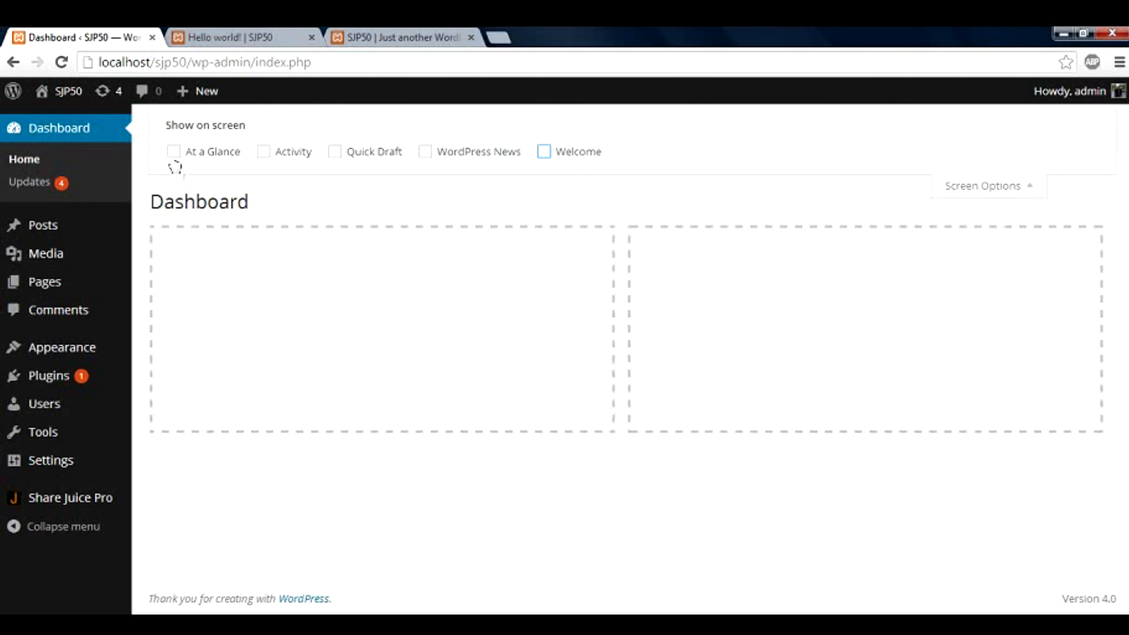
{"action": "left_click", "coordinate": [174, 154]}
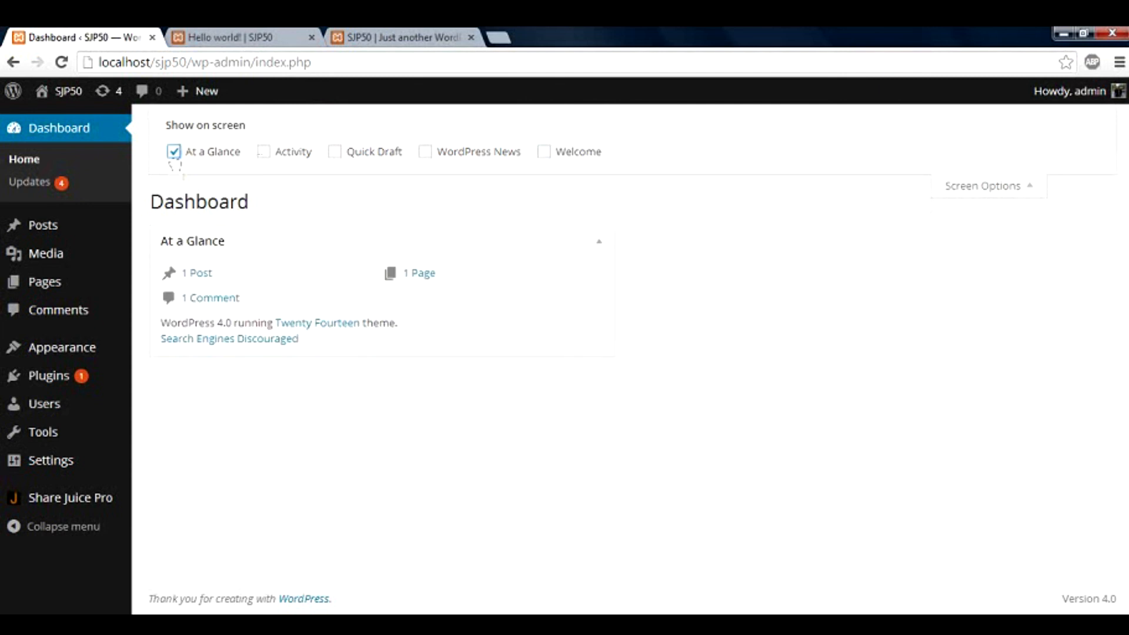
{"action": "left_click", "coordinate": [265, 154]}
{"action": "left_click", "coordinate": [337, 155]}
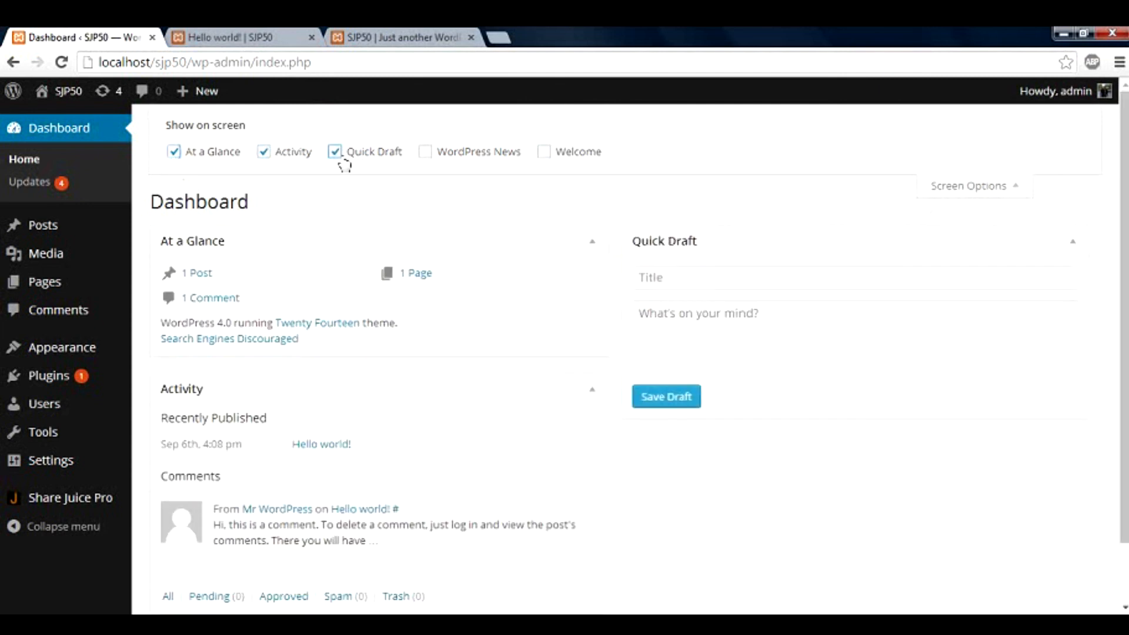
{"action": "left_click", "coordinate": [424, 152]}
{"action": "left_click", "coordinate": [544, 152]}
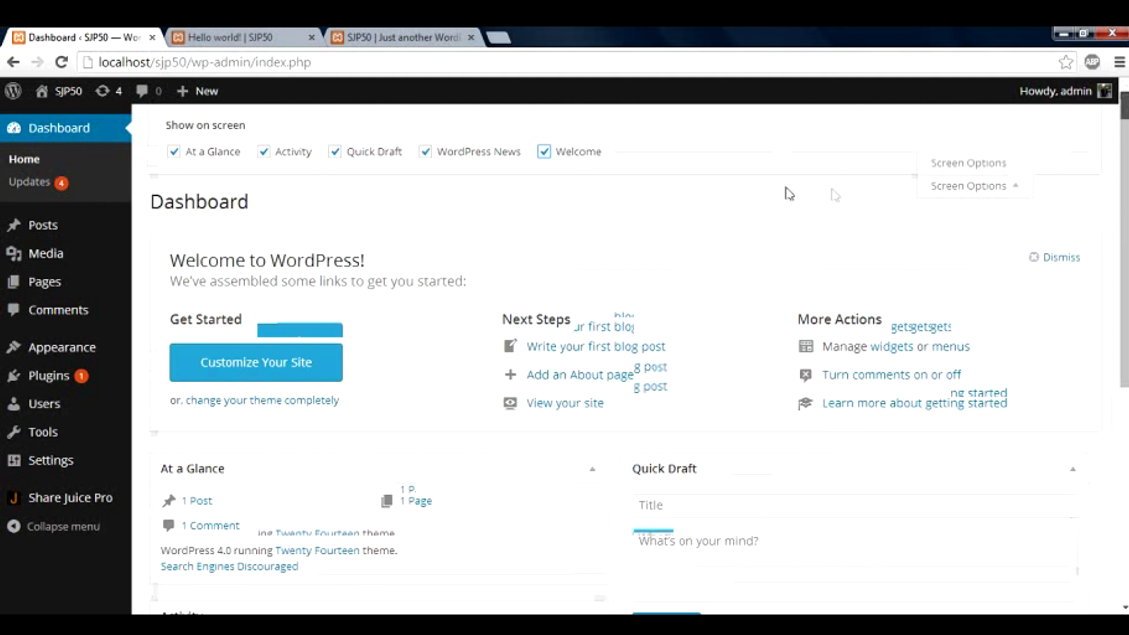
Close the widget checklist and open the Dashboard Help panel on its Overview
{"action": "left_click", "coordinate": [971, 189]}
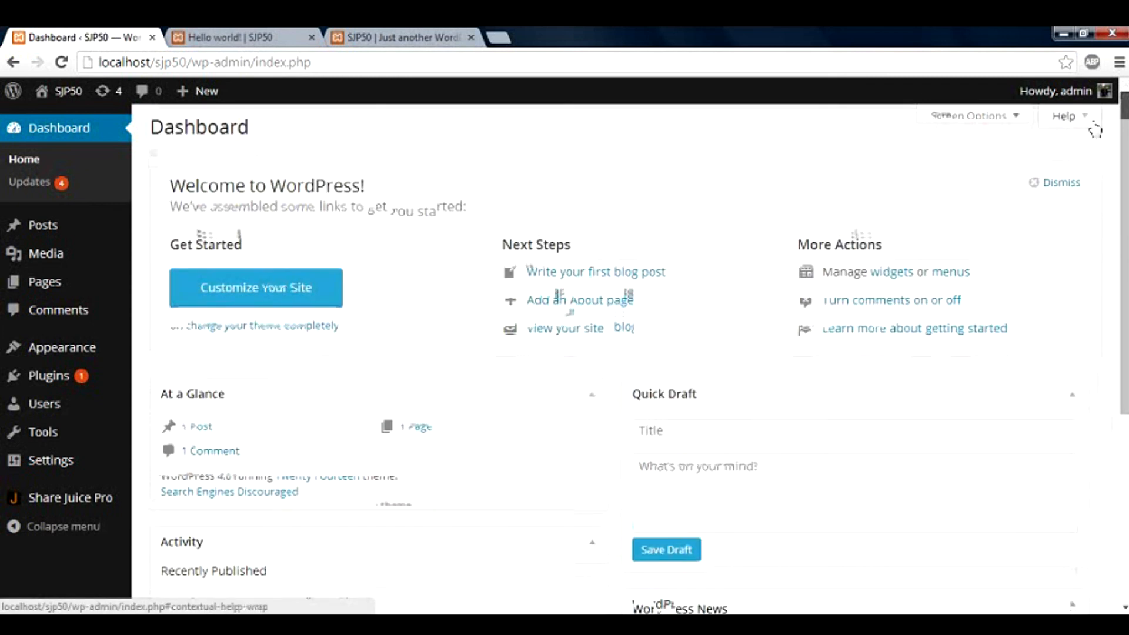
{"action": "left_click", "coordinate": [1091, 125]}
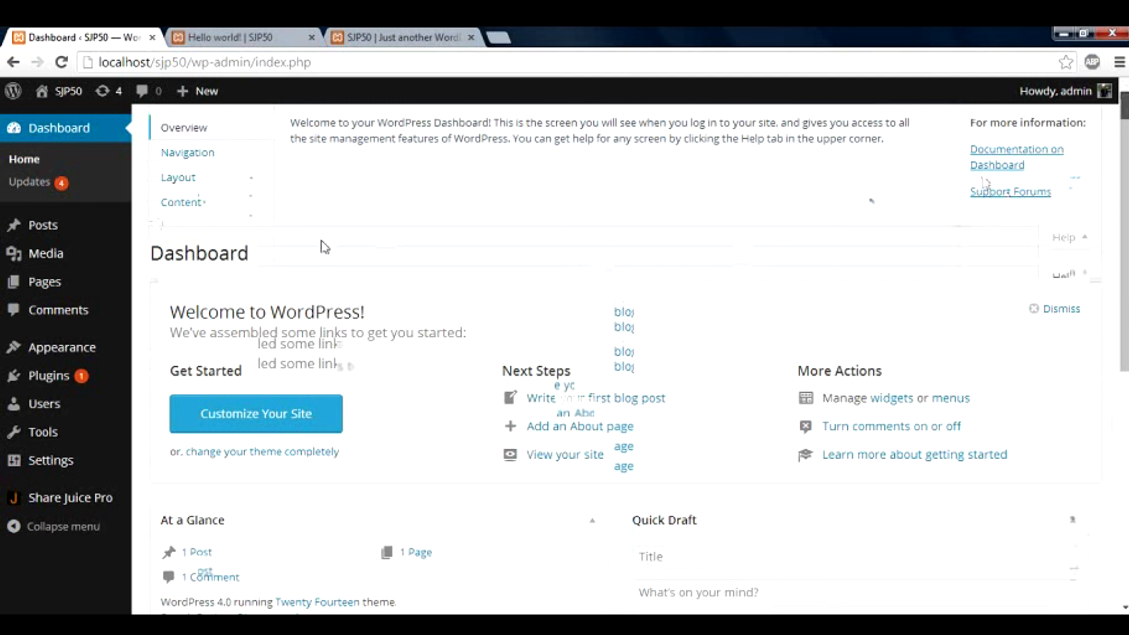
{"action": "mouse_move", "coordinate": [93, 503]}
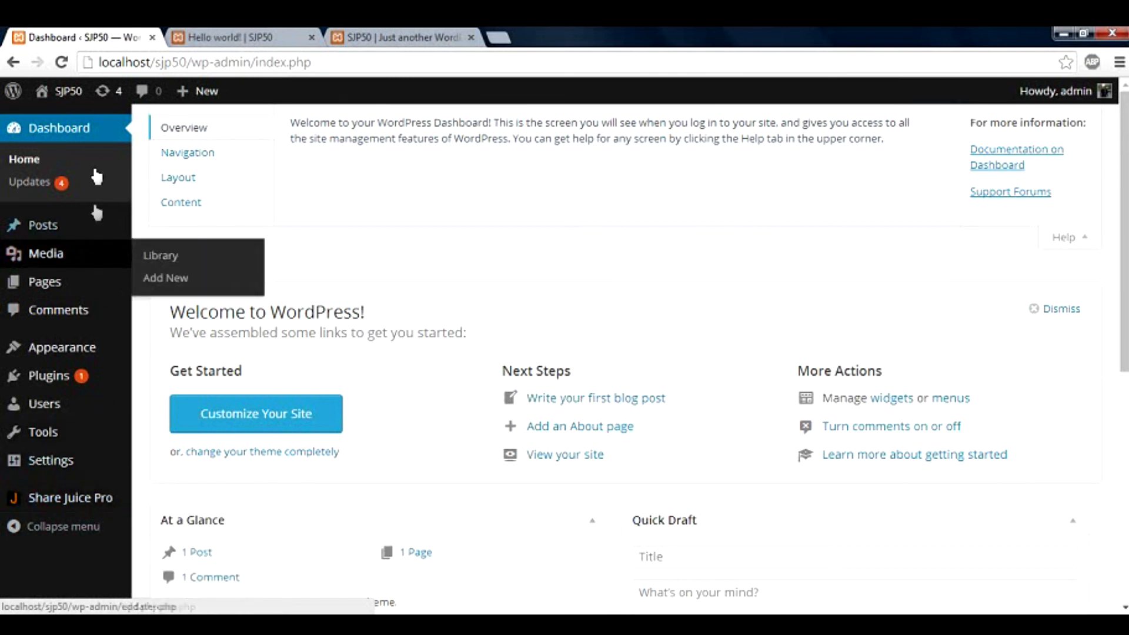
{"action": "mouse_move", "coordinate": [89, 461]}
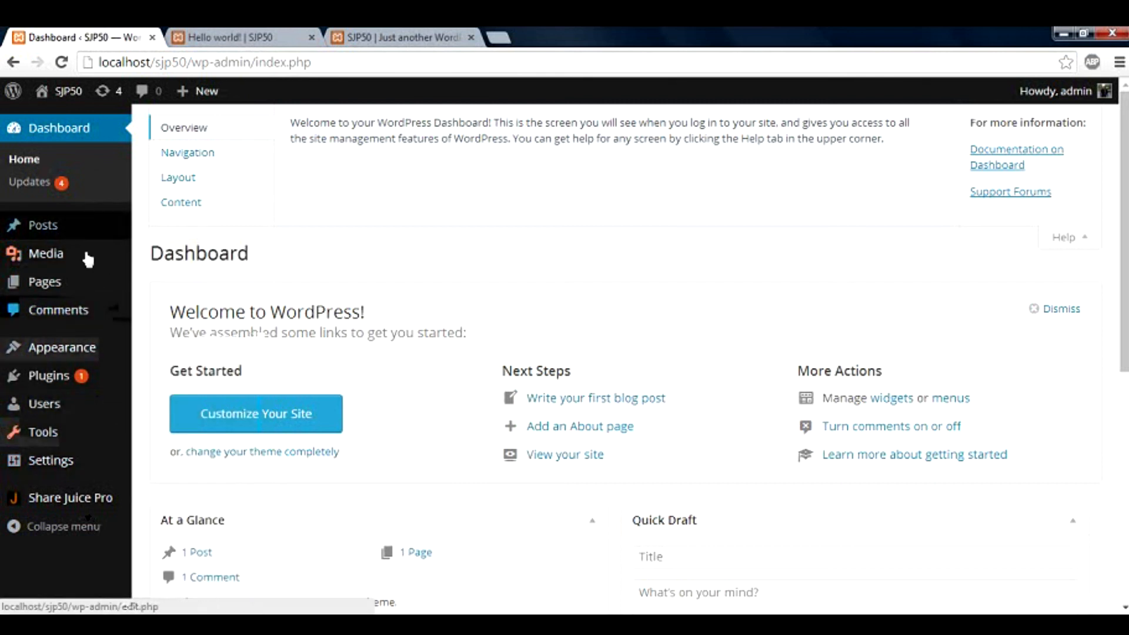
{"action": "mouse_move", "coordinate": [97, 359]}
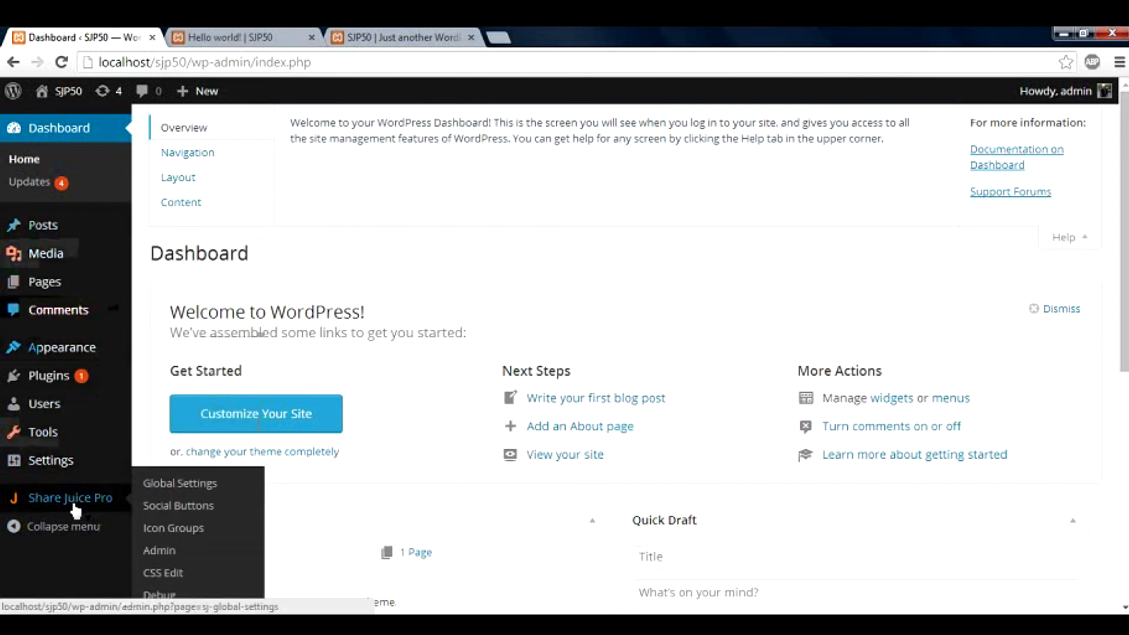